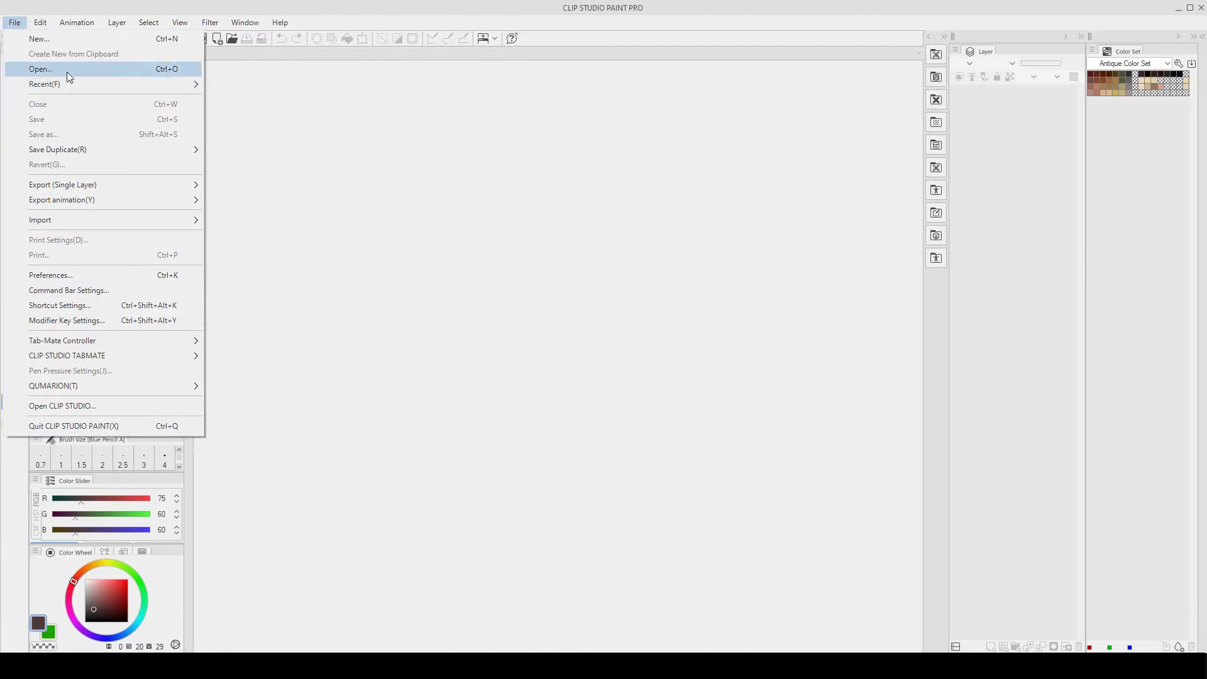
Create a new 11 x 17 in colour illustration canvas at 300 dpi
left_click(63, 41)
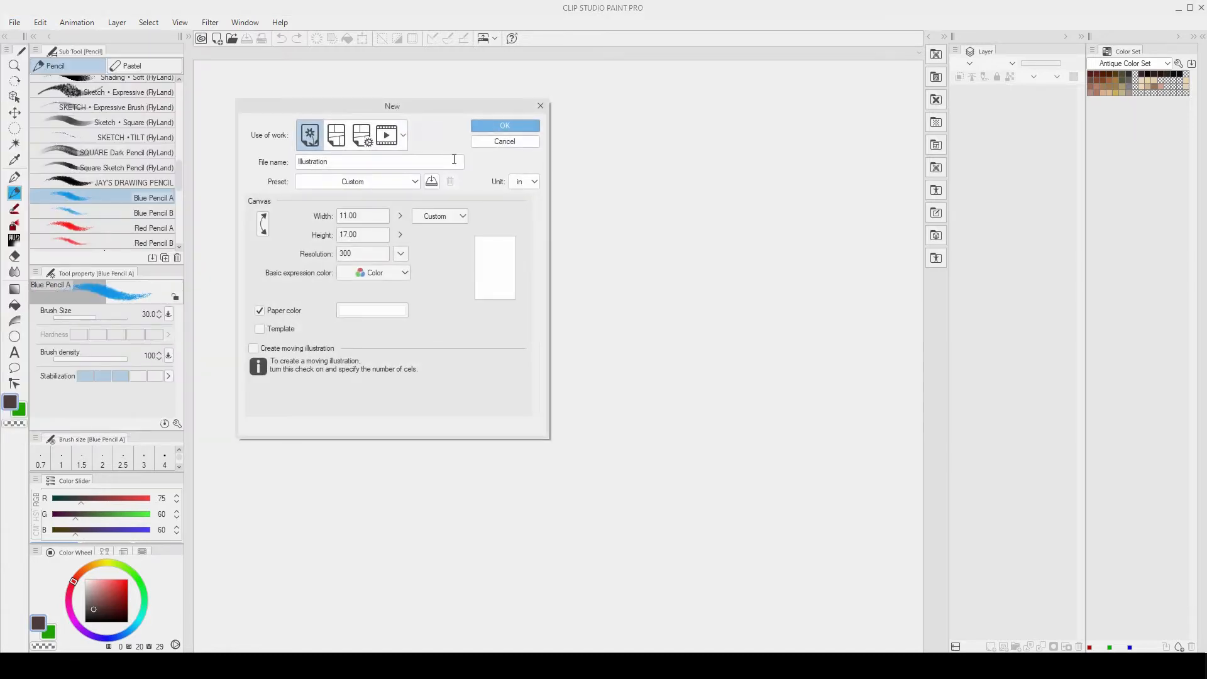
left_click(506, 127)
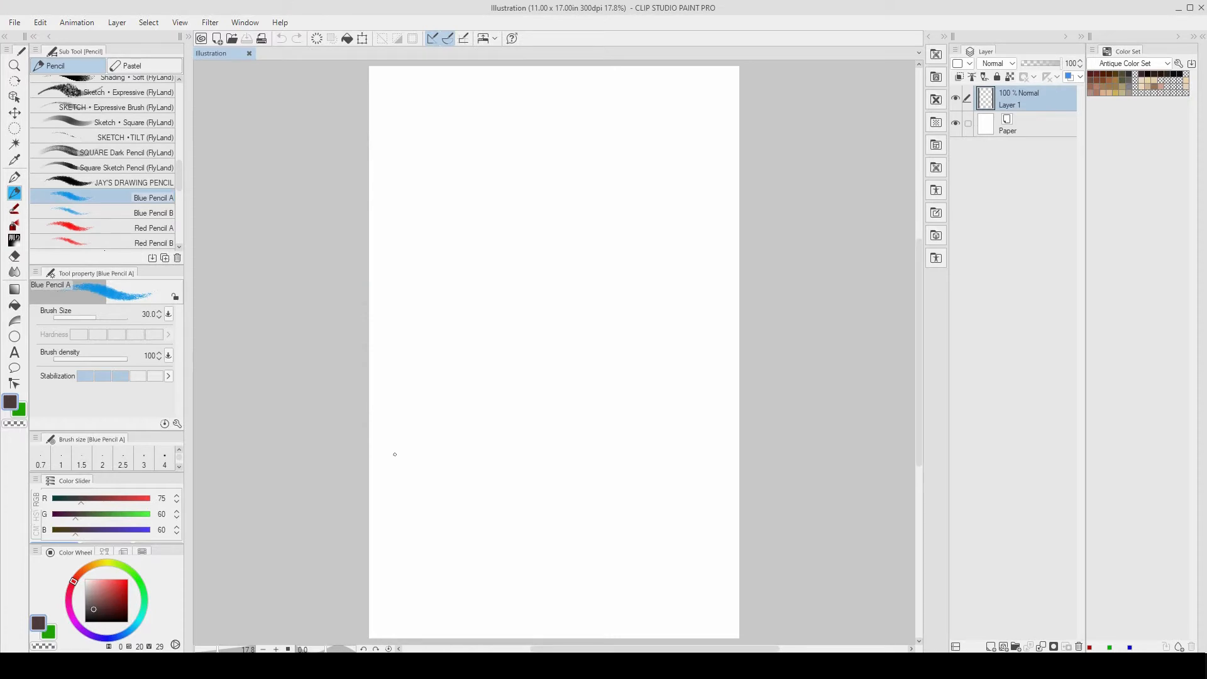
mouse_move(554, 256)
left_mouse_down()
mouse_move(554, 291)
mouse_move(520, 332)
mouse_move(502, 333)
mouse_move(567, 372)
mouse_move(530, 330)
left_mouse_up()
left_click(502, 328, "ctrl")
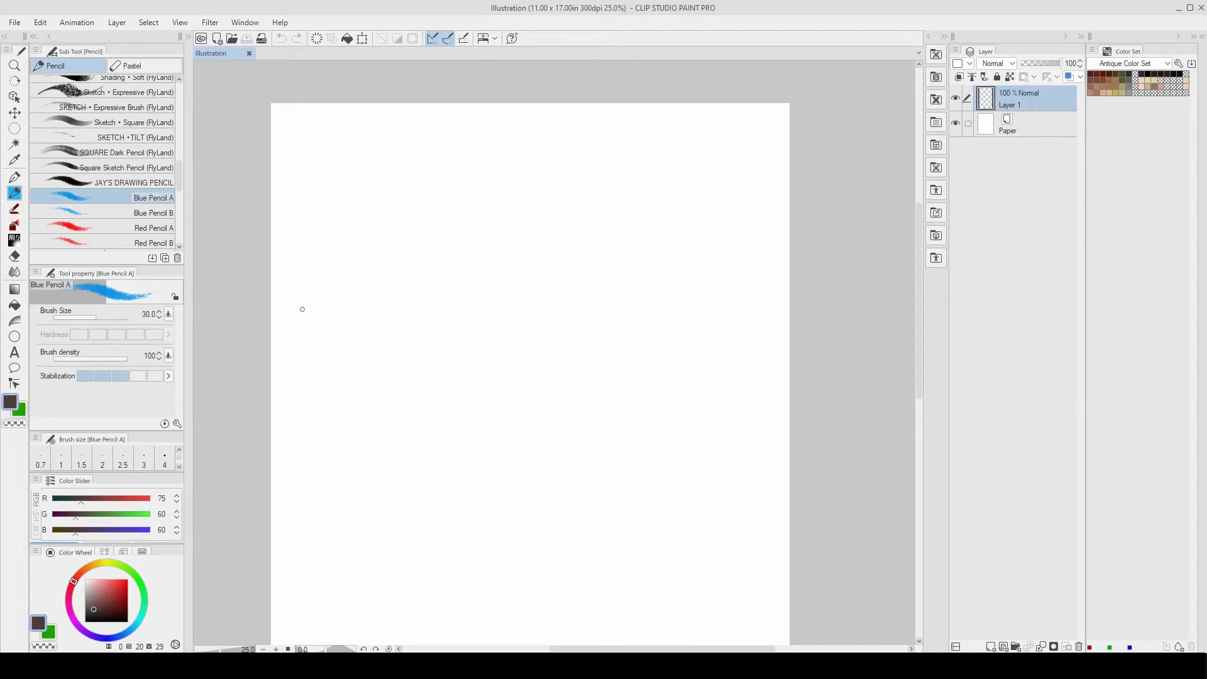
mouse_move(550, 301)
left_mouse_down()
mouse_move(511, 275)
mouse_move(545, 270)
mouse_move(549, 282)
left_mouse_up()
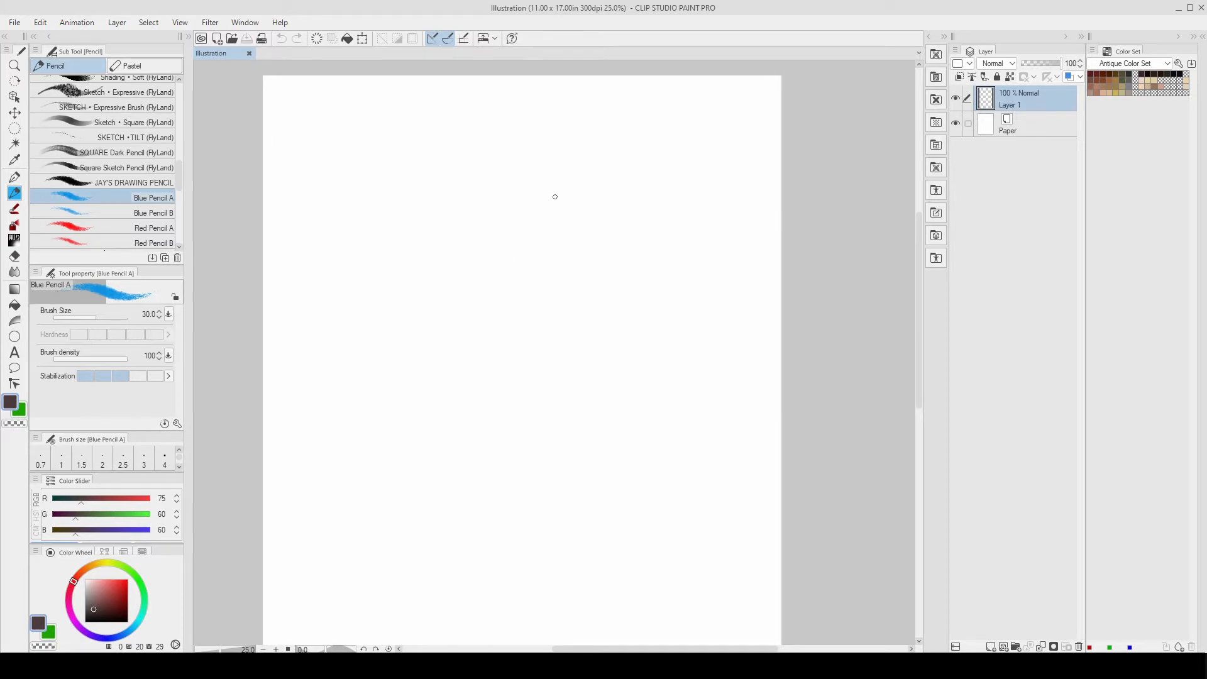
left_click_drag(366, 254, 402, 279)
mouse_move(574, 332)
left_mouse_down()
mouse_move(574, 293)
mouse_move(580, 318)
left_mouse_up()
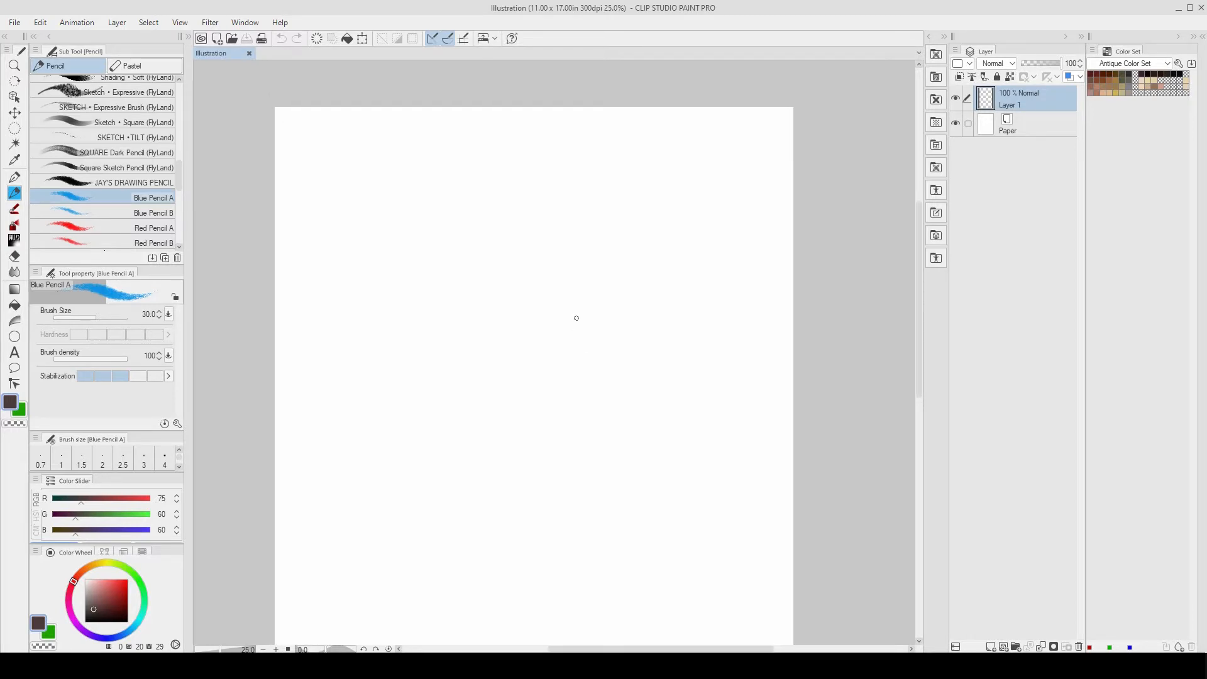
mouse_move(543, 271)
left_mouse_down()
mouse_move(587, 211)
mouse_move(545, 247)
mouse_move(548, 268)
left_mouse_up()
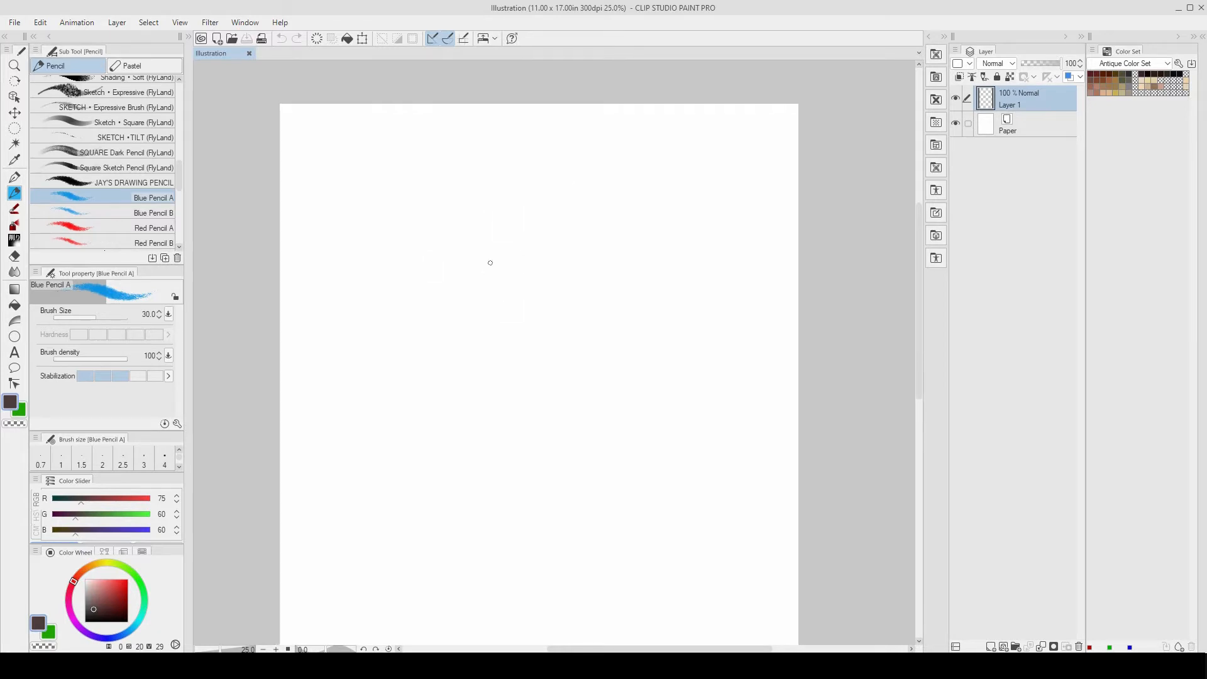
mouse_move(519, 269)
left_mouse_down()
mouse_move(485, 270)
mouse_move(509, 272)
left_mouse_up()
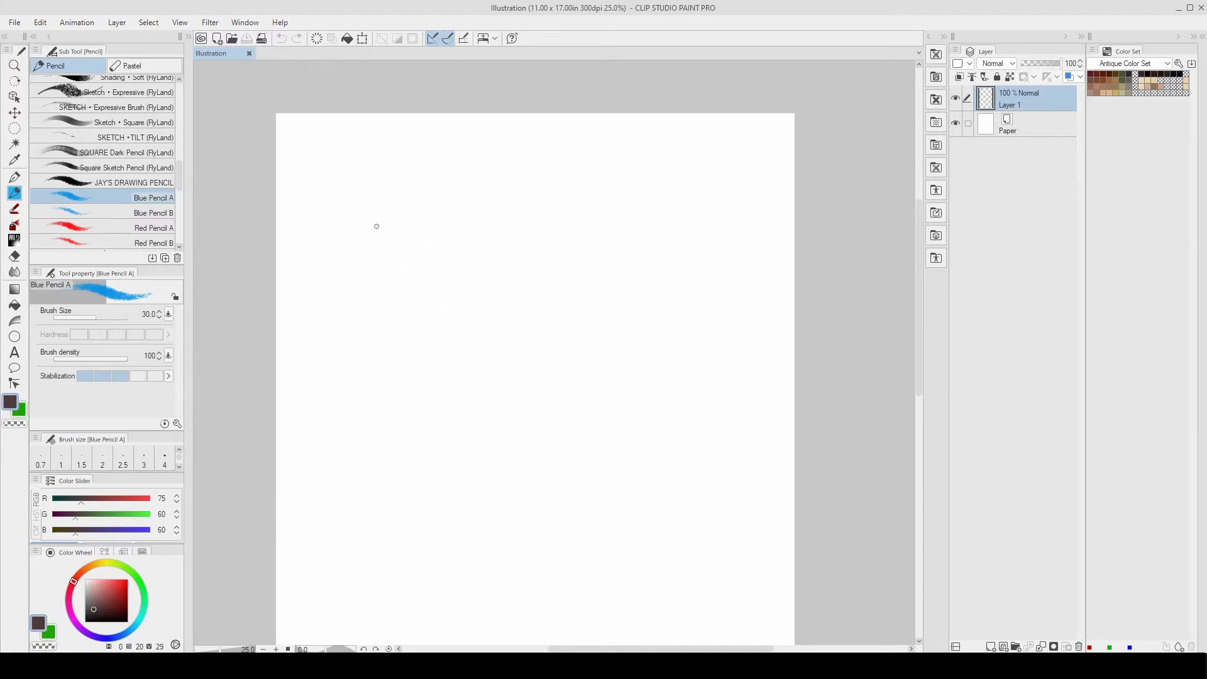
Sketch a round eyeball guide circle with Blue Pencil A in the upper left area of the page
left_click_drag(397, 292, 487, 283)
mouse_move(462, 227)
left_mouse_down()
mouse_move(388, 249)
mouse_move(485, 291)
left_mouse_up()
mouse_move(436, 220)
left_mouse_down()
mouse_move(375, 282)
mouse_move(424, 335)
left_mouse_up()
mouse_move(454, 217)
left_mouse_down()
mouse_move(380, 258)
mouse_move(488, 298)
left_mouse_up()
mouse_move(474, 227)
left_mouse_down()
mouse_move(384, 300)
mouse_move(473, 220)
mouse_move(485, 318)
left_mouse_up()
left_click_drag(488, 252, 499, 302)
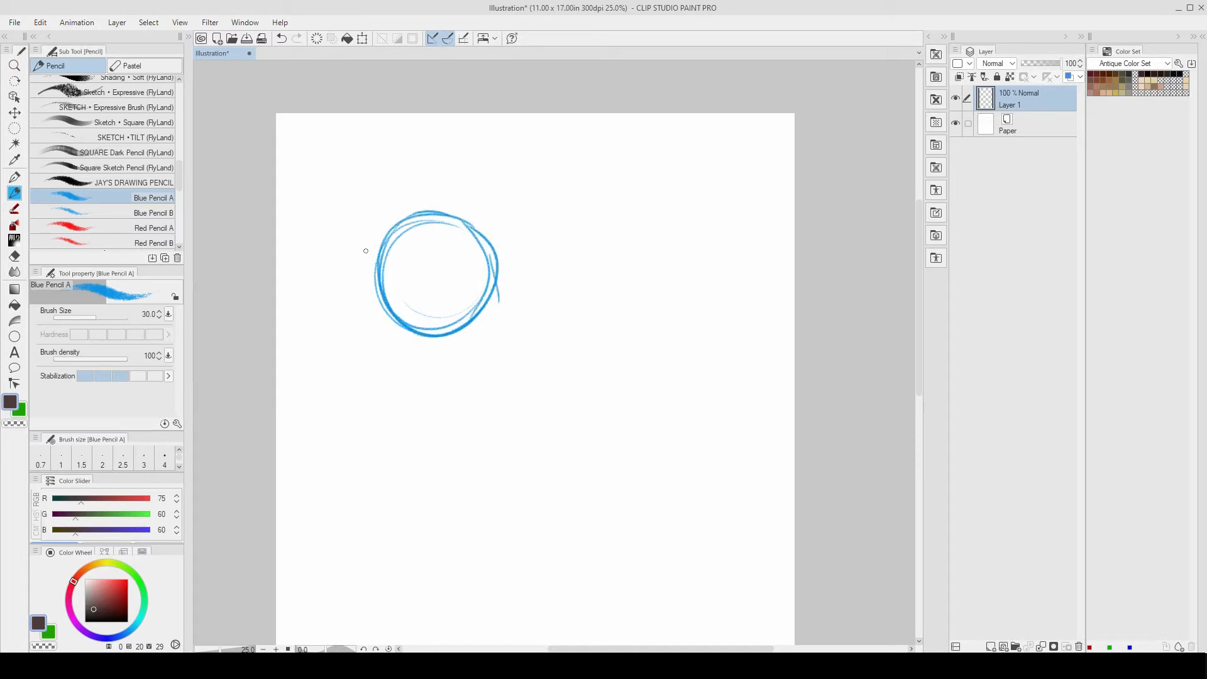
Sketch curved upper and lower eyelid lines across the circle, extending past both of its sides
left_click_drag(425, 243, 517, 245)
left_click_drag(350, 258, 546, 251)
mouse_move(345, 266)
left_mouse_down()
mouse_move(501, 242)
mouse_move(530, 244)
left_mouse_up()
mouse_move(366, 317)
left_mouse_down()
mouse_move(492, 339)
mouse_move(509, 316)
left_mouse_up()
left_click_drag(400, 325, 527, 319)
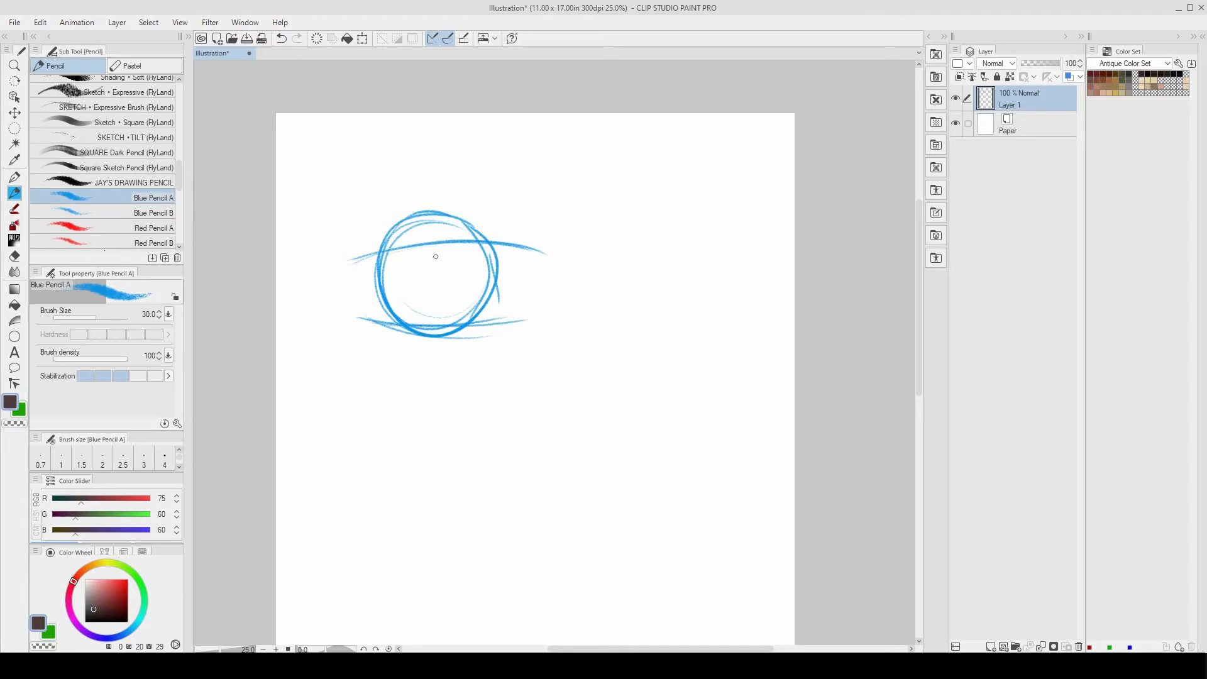
Draw the upper lid sloping down to the inner corner of the eye and reinforce the lower lid line
left_click_drag(376, 252, 347, 283)
left_click_drag(394, 242, 322, 295)
left_click_drag(360, 330, 503, 319)
mouse_move(423, 332)
left_mouse_down()
mouse_move(514, 318)
mouse_move(515, 303)
left_mouse_up()
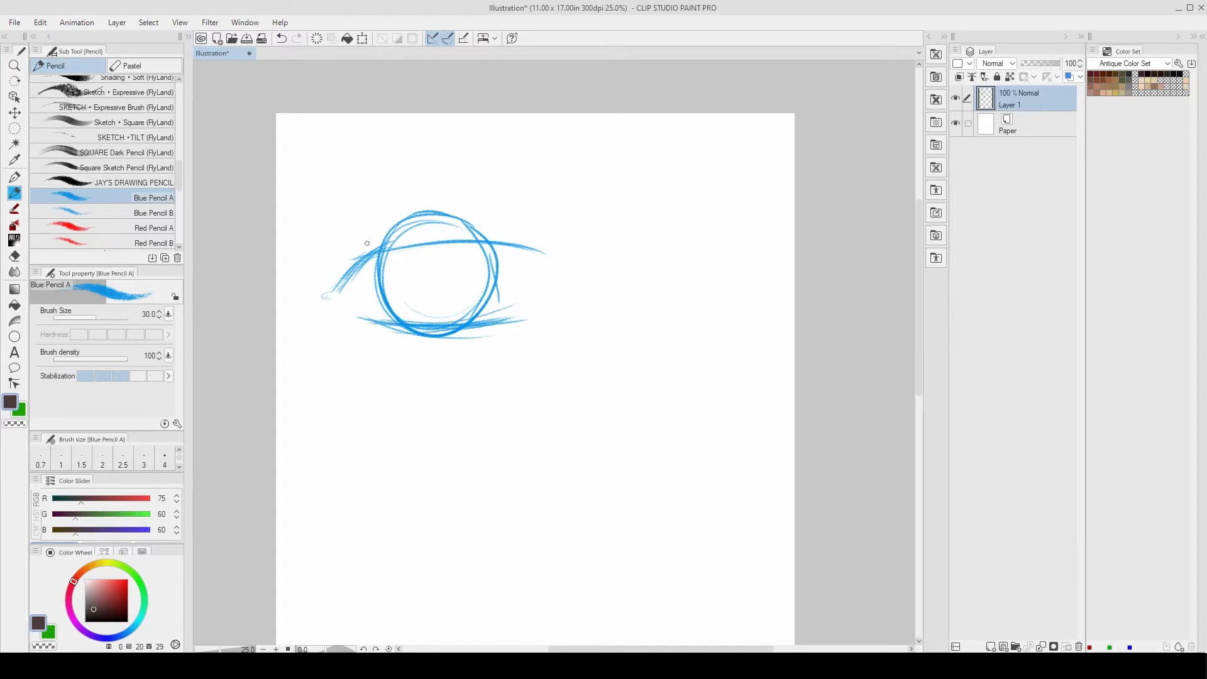
Sketch the eyelid crease just above the upper lid and a long eyebrow arch higher above the eye
mouse_move(347, 249)
left_mouse_down()
mouse_move(394, 221)
mouse_move(449, 211)
left_mouse_up()
mouse_move(365, 230)
left_mouse_down()
mouse_move(474, 208)
mouse_move(354, 235)
mouse_move(450, 209)
left_mouse_up()
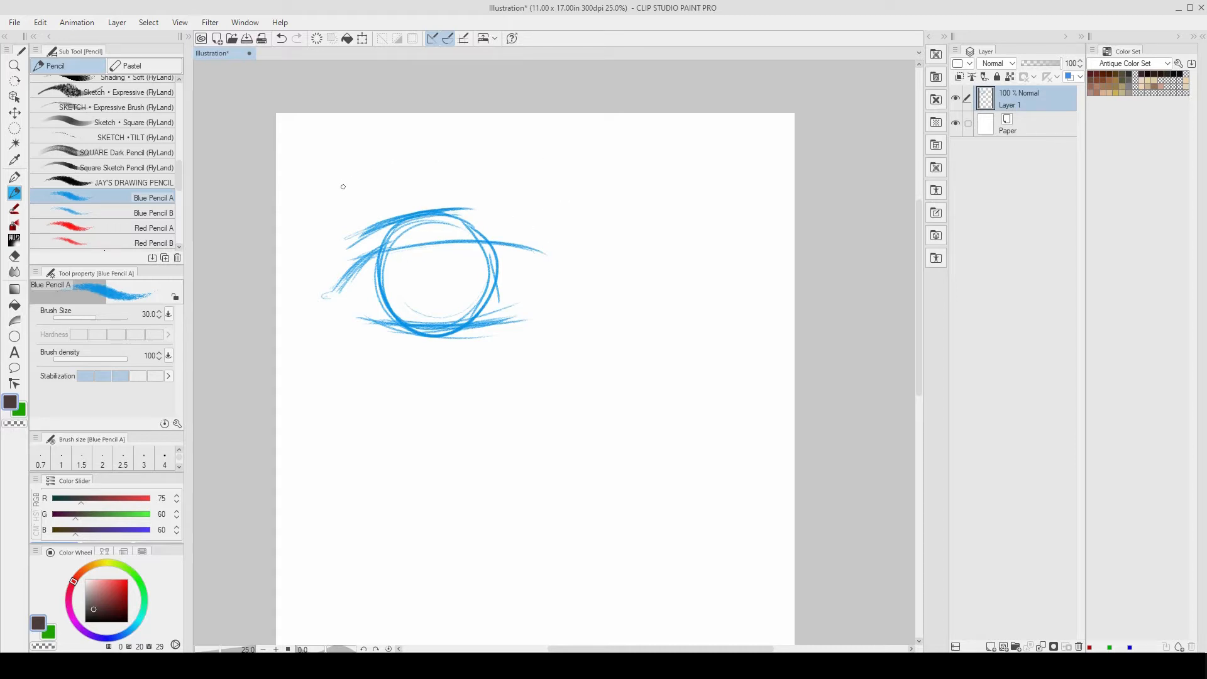
left_click_drag(351, 184, 524, 157)
mouse_move(379, 168)
left_mouse_down()
mouse_move(333, 198)
mouse_move(422, 150)
left_mouse_up()
left_click_drag(335, 194, 375, 175)
left_click_drag(344, 277, 417, 244)
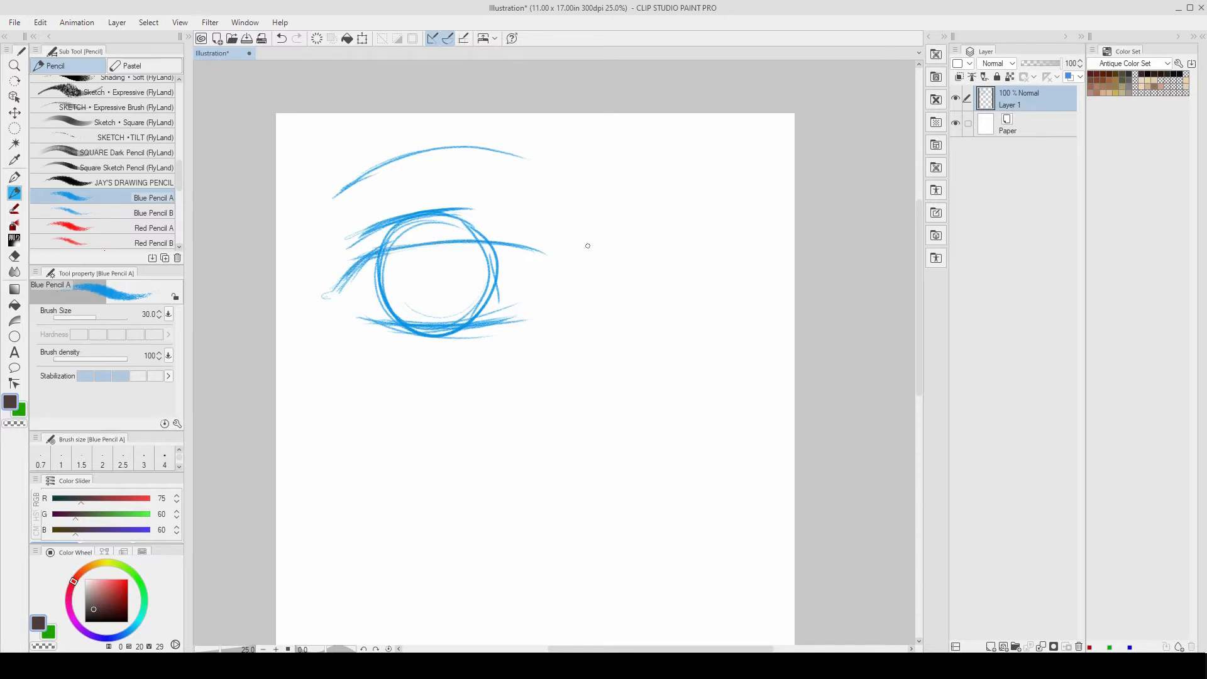
Draw a thick inner ring inside the circle, cut off by the upper lid, with a small crescent at its centre
left_click_drag(491, 255, 501, 281)
mouse_move(412, 251)
left_mouse_down()
mouse_move(457, 288)
mouse_move(461, 269)
mouse_move(455, 289)
mouse_move(410, 289)
mouse_move(411, 250)
mouse_move(439, 281)
mouse_move(405, 266)
mouse_move(454, 289)
mouse_move(459, 243)
mouse_move(466, 279)
left_mouse_up()
left_click_drag(463, 256, 450, 286)
mouse_move(412, 249)
left_mouse_down()
mouse_move(456, 295)
mouse_move(458, 241)
mouse_move(432, 297)
left_mouse_up()
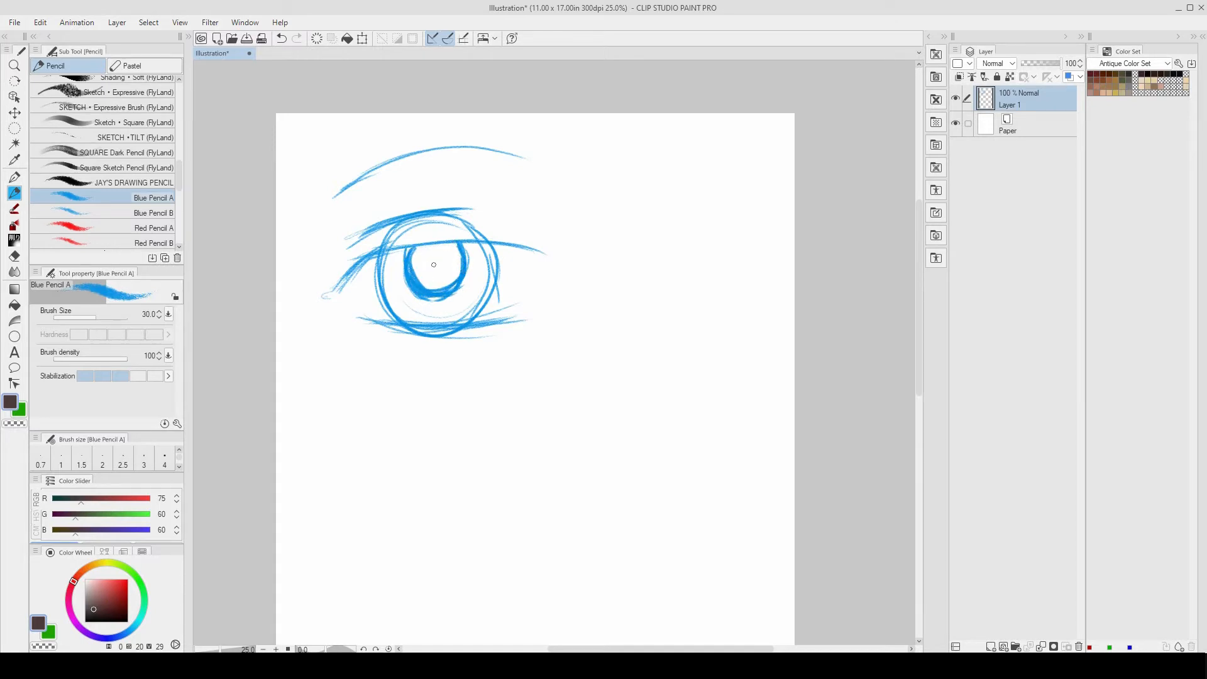
left_click_drag(434, 261, 436, 263)
Thicken the upper lid line, close the outer corner of the eye and darken the lower lid
left_click_drag(391, 245, 542, 250)
mouse_move(351, 268)
left_mouse_down()
mouse_move(387, 245)
mouse_move(533, 254)
left_mouse_up()
left_click_drag(384, 254, 529, 260)
mouse_move(440, 240)
left_mouse_down()
mouse_move(544, 253)
mouse_move(528, 263)
mouse_move(542, 296)
left_mouse_up()
left_click_drag(525, 253, 539, 283)
mouse_move(481, 321)
left_mouse_down()
mouse_move(544, 284)
mouse_move(508, 318)
left_mouse_up()
mouse_move(346, 308)
left_mouse_down()
mouse_move(375, 323)
mouse_move(525, 319)
left_mouse_up()
left_click_drag(412, 328, 440, 328)
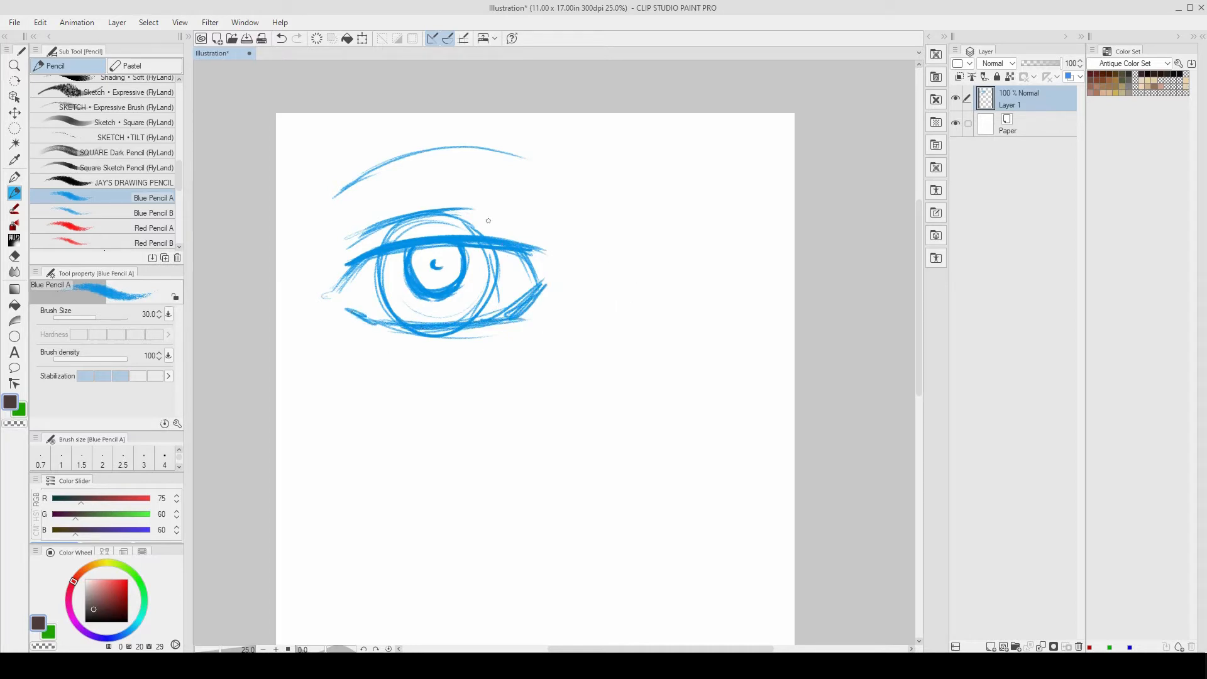
Add short eyelashes along the outer upper and lower lids and a few crease strokes below the inner corner
mouse_move(337, 288)
left_mouse_down()
mouse_move(327, 293)
mouse_move(356, 339)
mouse_move(327, 327)
left_mouse_up()
left_click_drag(517, 237, 545, 249)
mouse_move(443, 230)
left_mouse_down()
mouse_move(532, 245)
mouse_move(452, 231)
left_mouse_up()
left_click_drag(528, 303, 535, 305)
mouse_move(522, 306)
left_mouse_down()
mouse_move(528, 314)
mouse_move(500, 328)
left_mouse_up()
left_click_drag(483, 326, 488, 333)
left_click_drag(470, 328, 473, 335)
left_click_drag(468, 331, 462, 336)
mouse_move(533, 301)
left_mouse_down()
mouse_move(550, 293)
mouse_move(548, 276)
left_mouse_up()
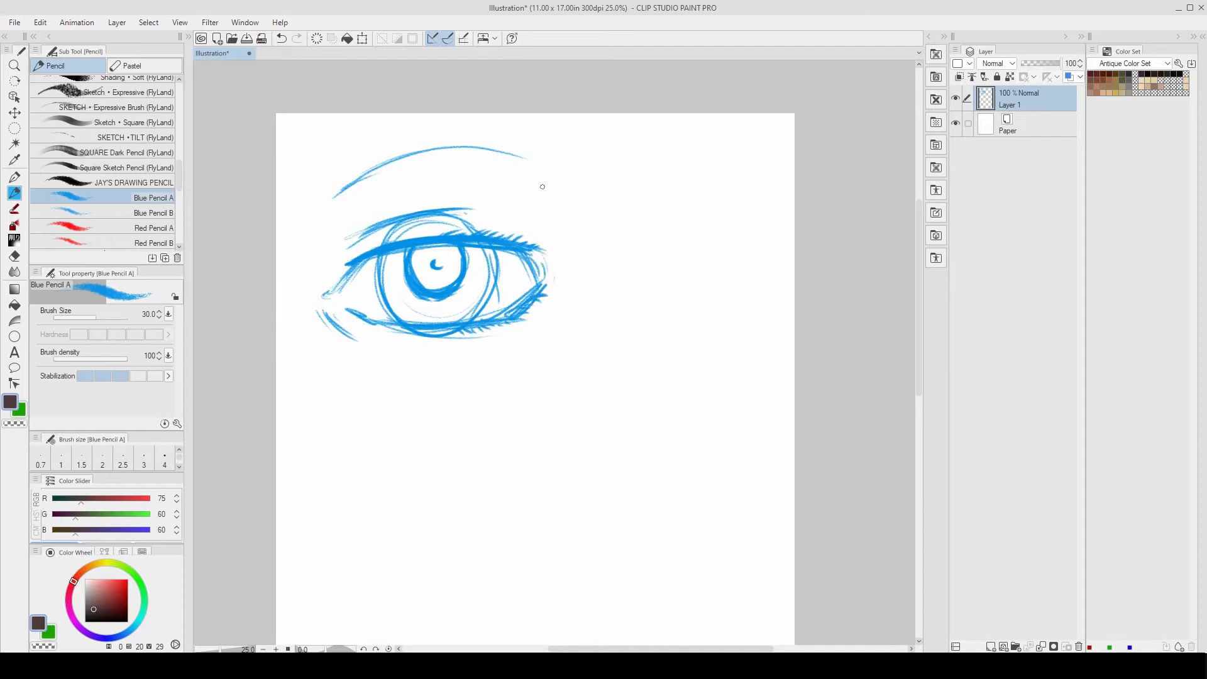
Build up the eyebrow outline around the arch, with a wide inner end and a tapering outer tail
left_click_drag(345, 188, 327, 202)
left_click_drag(339, 193, 297, 207)
mouse_move(334, 200)
left_mouse_down()
mouse_move(296, 206)
mouse_move(303, 187)
left_mouse_up()
mouse_move(363, 153)
left_mouse_down()
mouse_move(318, 182)
mouse_move(351, 160)
left_mouse_up()
mouse_move(341, 166)
left_mouse_down()
mouse_move(436, 145)
mouse_move(519, 150)
mouse_move(545, 167)
left_mouse_up()
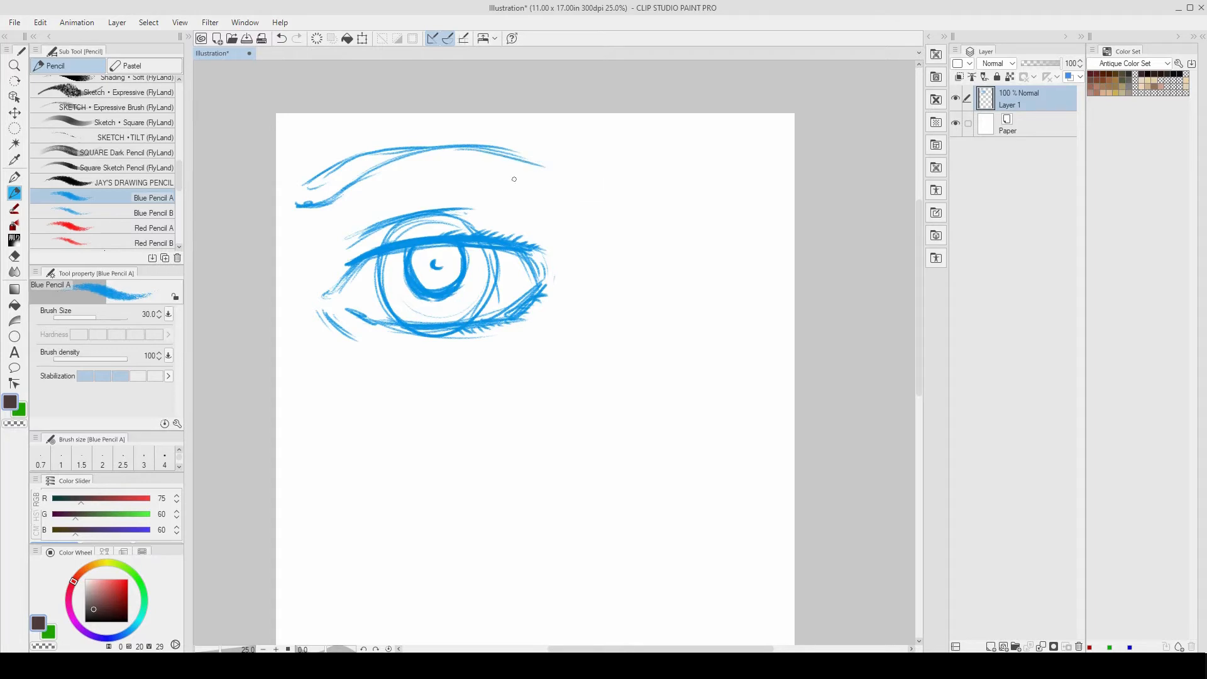
left_click_drag(385, 167, 525, 151)
left_click_drag(431, 158, 509, 151)
left_click_drag(395, 149, 475, 141)
mouse_move(393, 147)
left_mouse_down()
mouse_move(464, 137)
mouse_move(542, 167)
left_mouse_up()
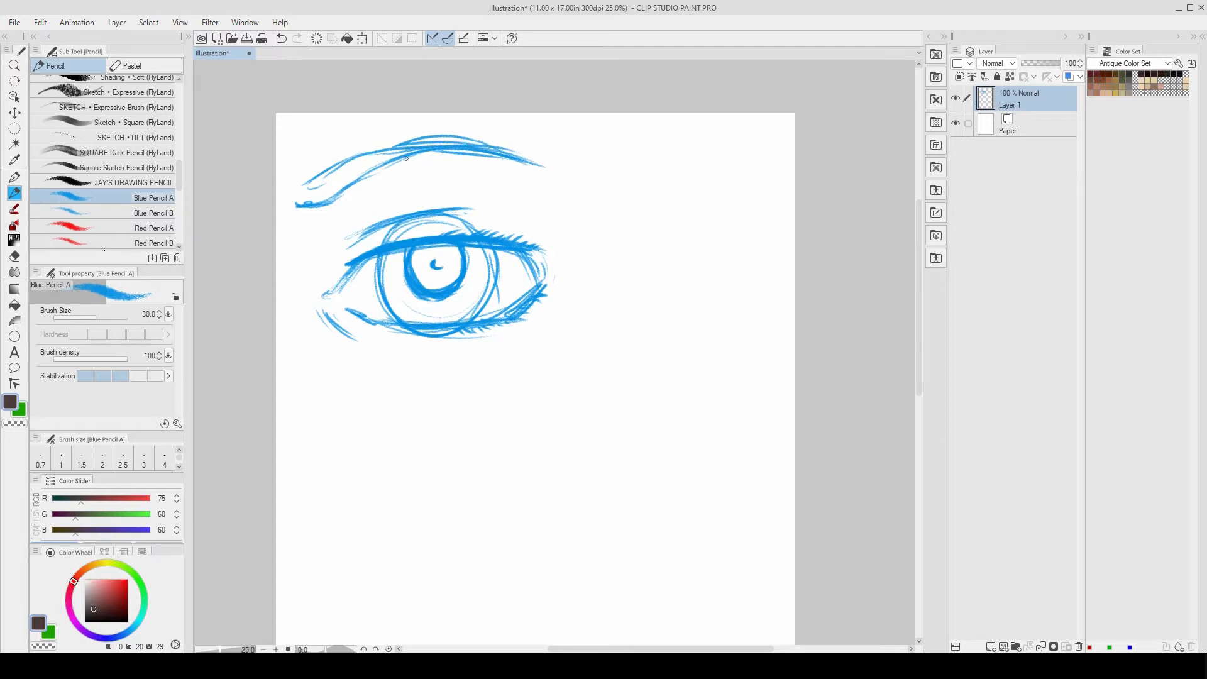
Fill the inner half of the eyebrow with diagonal hatching
left_click_drag(406, 158, 465, 144)
scroll(489, 247, "up", 1)
mouse_move(487, 226)
left_mouse_down()
mouse_move(635, 329)
mouse_move(647, 258)
left_mouse_up()
scroll(650, 315, "up", 1)
mouse_move(434, 113)
left_mouse_down()
mouse_move(628, 107)
mouse_move(534, 112)
mouse_move(330, 167)
mouse_move(275, 192)
mouse_move(247, 231)
mouse_move(252, 216)
mouse_move(327, 202)
mouse_move(469, 117)
left_mouse_up()
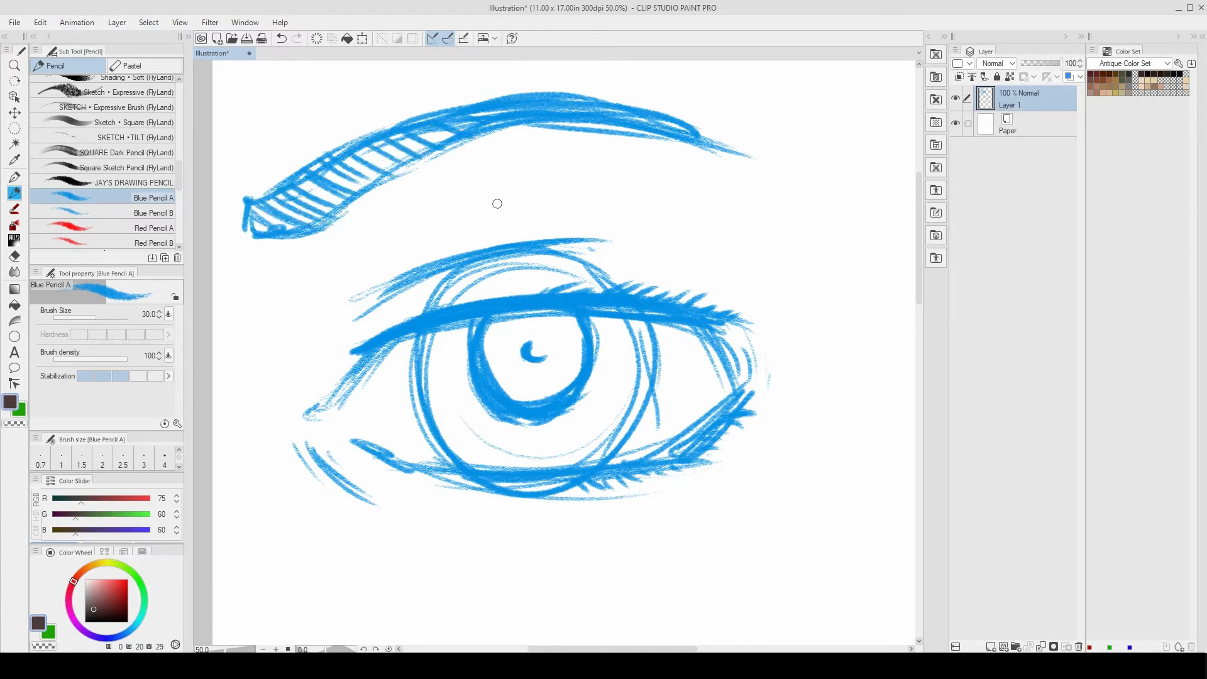
Draw a rounded highlight shape under the upper lid, overlapping the outer edge of the inner ring
mouse_move(639, 284)
left_mouse_down()
mouse_move(595, 171)
mouse_move(590, 194)
left_mouse_up()
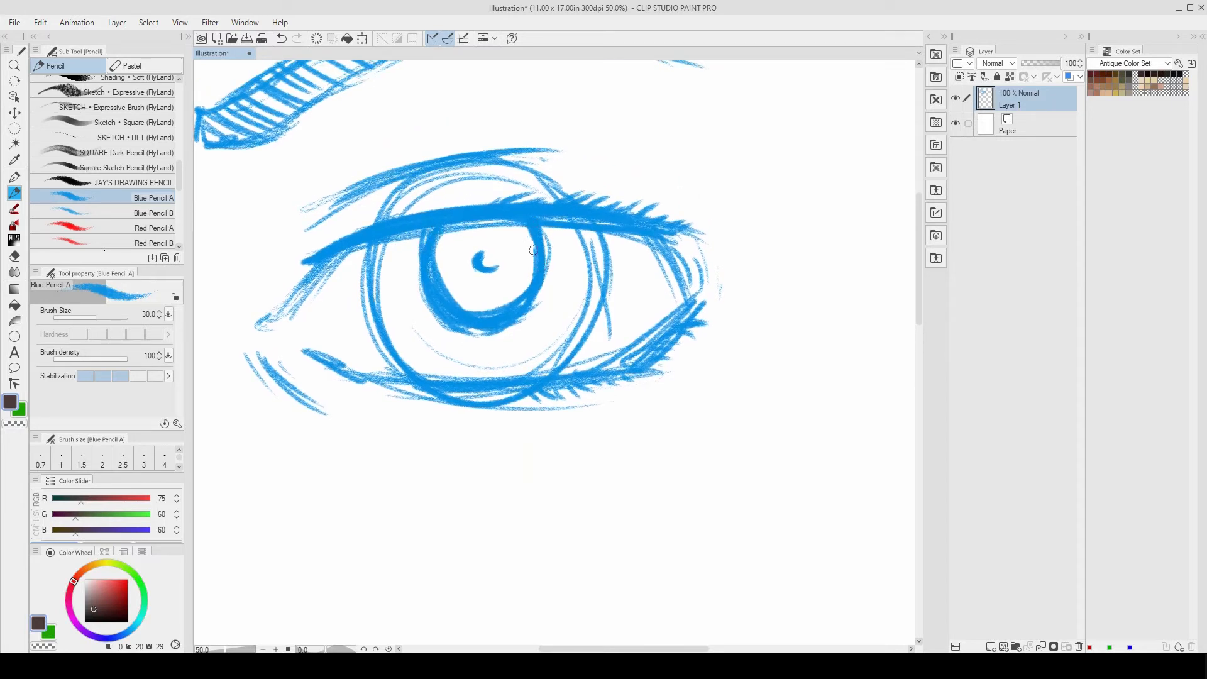
mouse_move(512, 224)
left_mouse_down()
mouse_move(551, 269)
mouse_move(595, 232)
left_mouse_up()
left_click_drag(555, 264, 600, 230)
left_click_drag(486, 229, 475, 241)
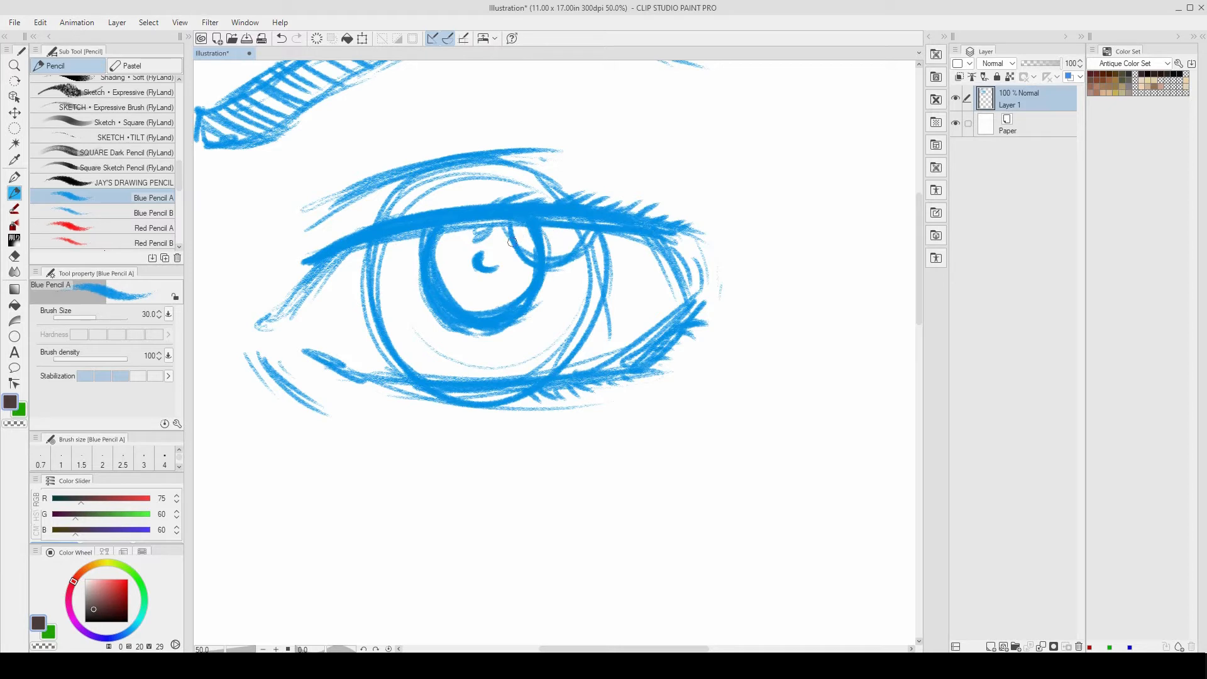
Erase the sketch lines inside the highlight shape with the hard eraser
key("e")
mouse_move(553, 232)
left_mouse_down()
mouse_move(534, 230)
mouse_move(574, 237)
mouse_move(534, 251)
left_mouse_up()
left_click(592, 263, "alt")
left_click(643, 271, "alt")
left_click(598, 269, "ctrl")
left_click_drag(607, 258, 623, 271)
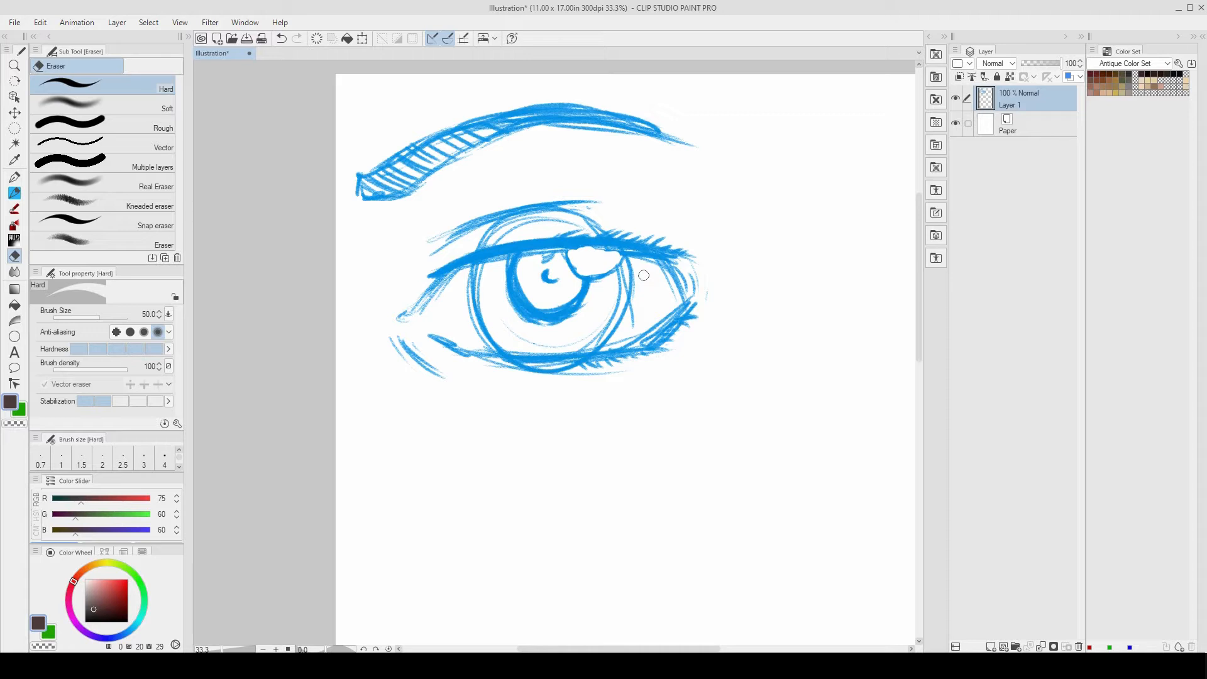
Erase the sides of the original guide circle between the eyelids
mouse_move(631, 294)
left_mouse_down()
mouse_move(628, 262)
mouse_move(613, 329)
mouse_move(632, 319)
mouse_move(605, 340)
left_mouse_up()
mouse_move(479, 268)
left_mouse_down()
mouse_move(499, 345)
mouse_move(469, 300)
mouse_move(478, 265)
left_mouse_up()
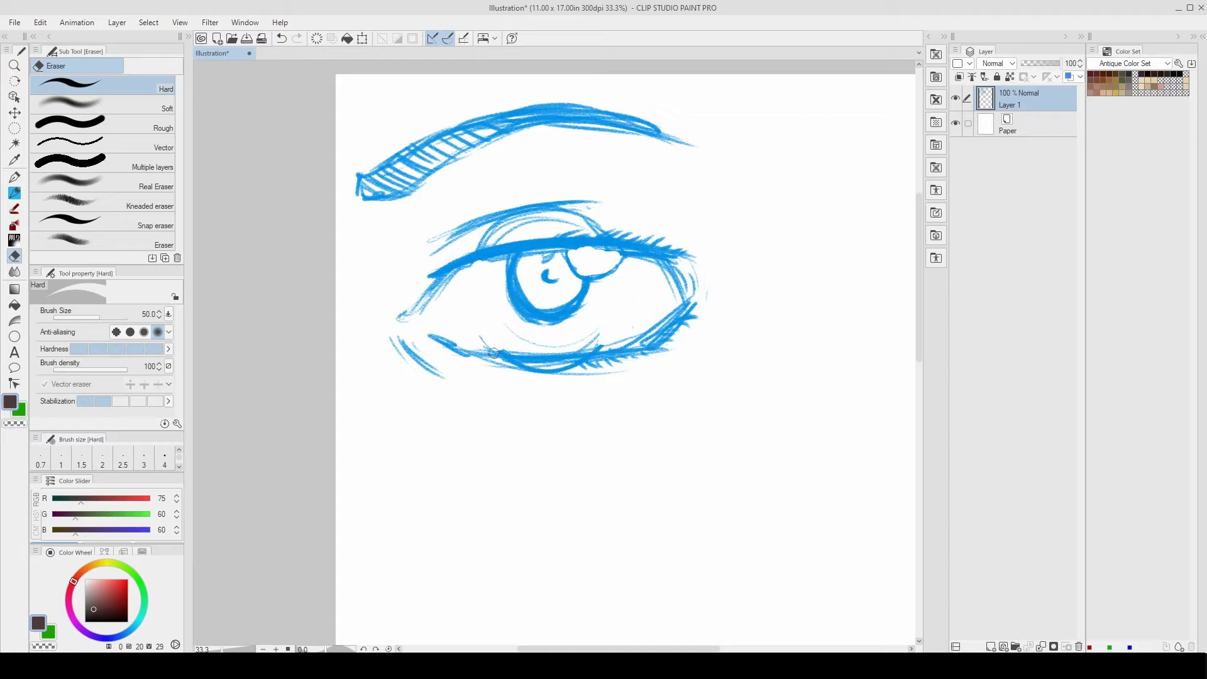
mouse_move(605, 337)
left_mouse_down()
mouse_move(495, 346)
mouse_move(569, 340)
left_mouse_up()
Redraw the iris outline with Blue Pencil A as wider curves on both sides between the lids
key("p")
left_click_drag(646, 258, 634, 326)
left_click_drag(454, 272, 489, 360)
mouse_move(647, 259)
left_mouse_down()
mouse_move(618, 345)
mouse_move(644, 294)
mouse_move(616, 346)
mouse_move(643, 310)
mouse_move(630, 344)
left_mouse_up()
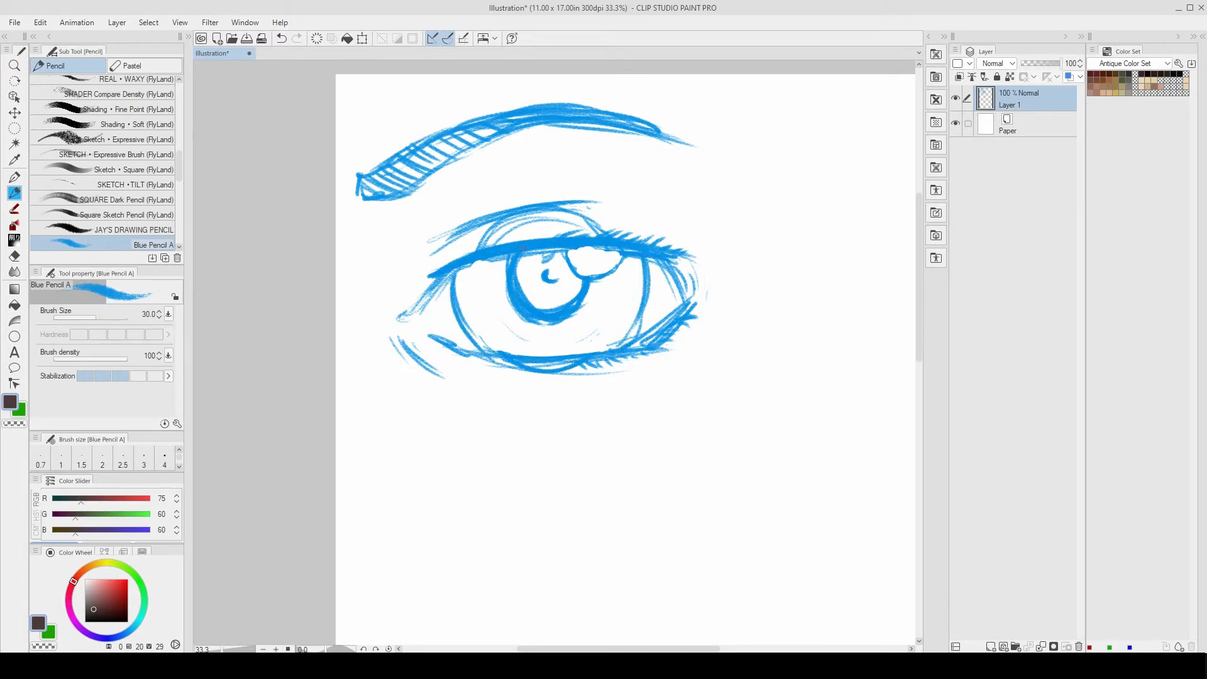
Thicken the inner ring of the eye and shade its inside with light diagonal hatching
left_click_drag(510, 257, 516, 308)
mouse_move(508, 256)
left_mouse_down()
mouse_move(506, 288)
mouse_move(564, 328)
left_mouse_up()
mouse_move(592, 283)
left_mouse_down()
mouse_move(554, 322)
mouse_move(592, 287)
mouse_move(536, 323)
left_mouse_up()
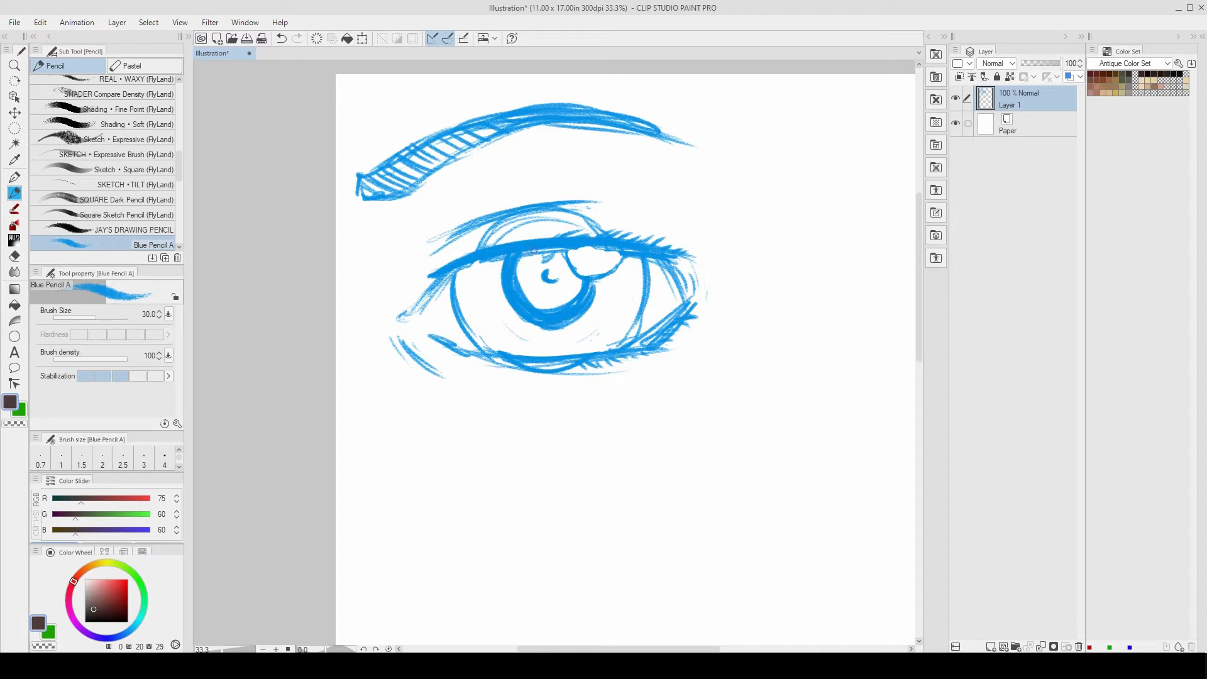
mouse_move(533, 258)
left_mouse_down()
mouse_move(523, 293)
mouse_move(537, 273)
mouse_move(540, 304)
mouse_move(564, 295)
mouse_move(561, 273)
mouse_move(555, 297)
mouse_move(528, 260)
mouse_move(523, 273)
mouse_move(524, 258)
mouse_move(551, 301)
mouse_move(561, 278)
mouse_move(570, 301)
left_mouse_up()
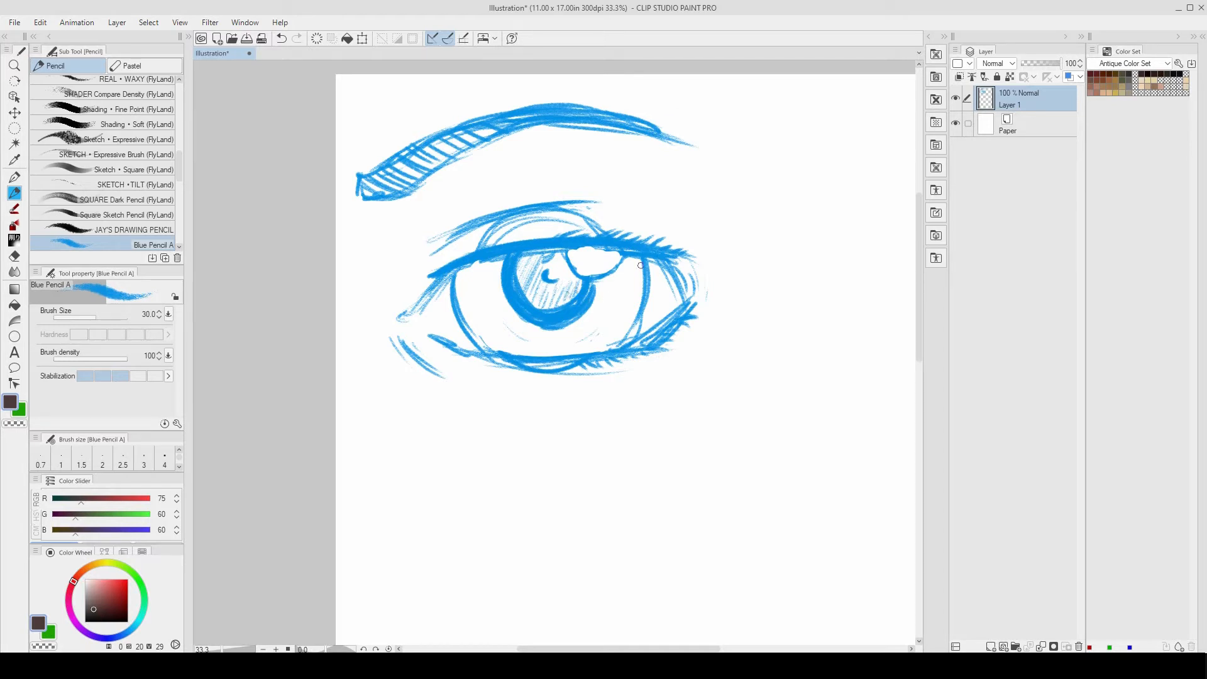
Sketch a guide circle for a second eye in the empty area below and to the right of the first
left_click(674, 305, "alt")
left_click_drag(707, 325, 671, 251)
left_click(563, 289, "ctrl")
left_click_drag(616, 352, 613, 271)
left_click_drag(686, 338, 514, 353)
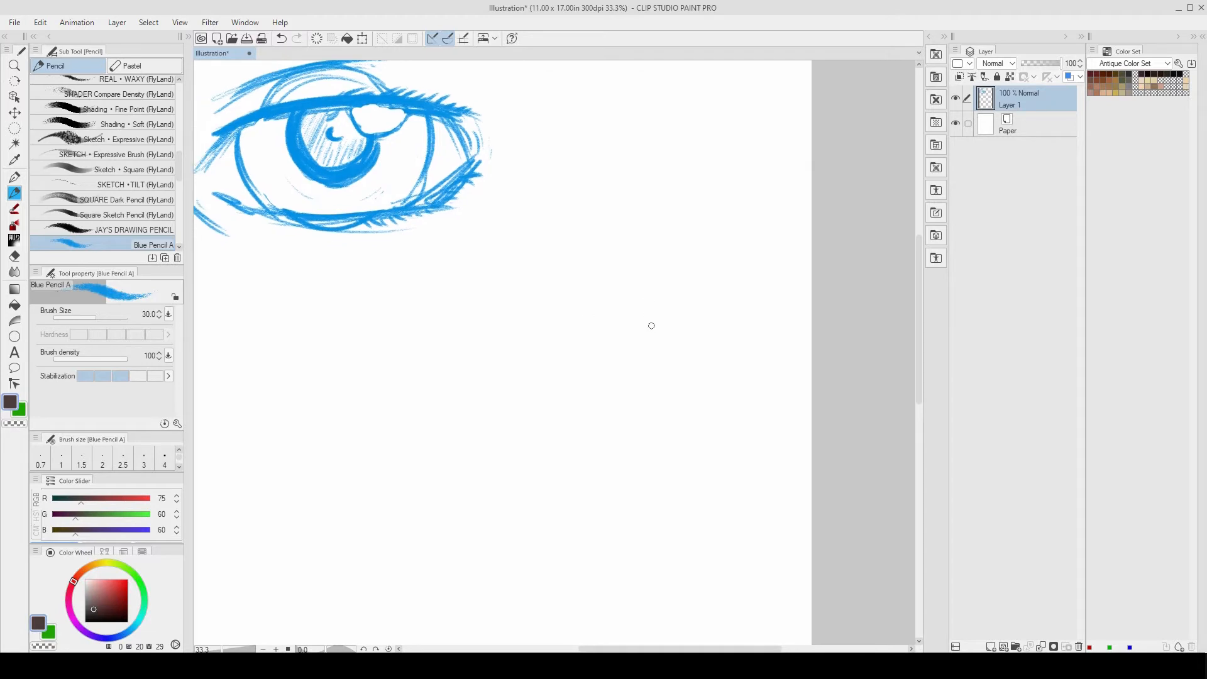
left_click_drag(598, 293, 704, 360)
mouse_move(622, 277)
left_mouse_down()
mouse_move(690, 393)
mouse_move(632, 276)
left_mouse_up()
mouse_move(635, 277)
left_mouse_down()
mouse_move(702, 356)
mouse_move(677, 394)
mouse_move(622, 415)
left_mouse_up()
left_click_drag(553, 363, 600, 420)
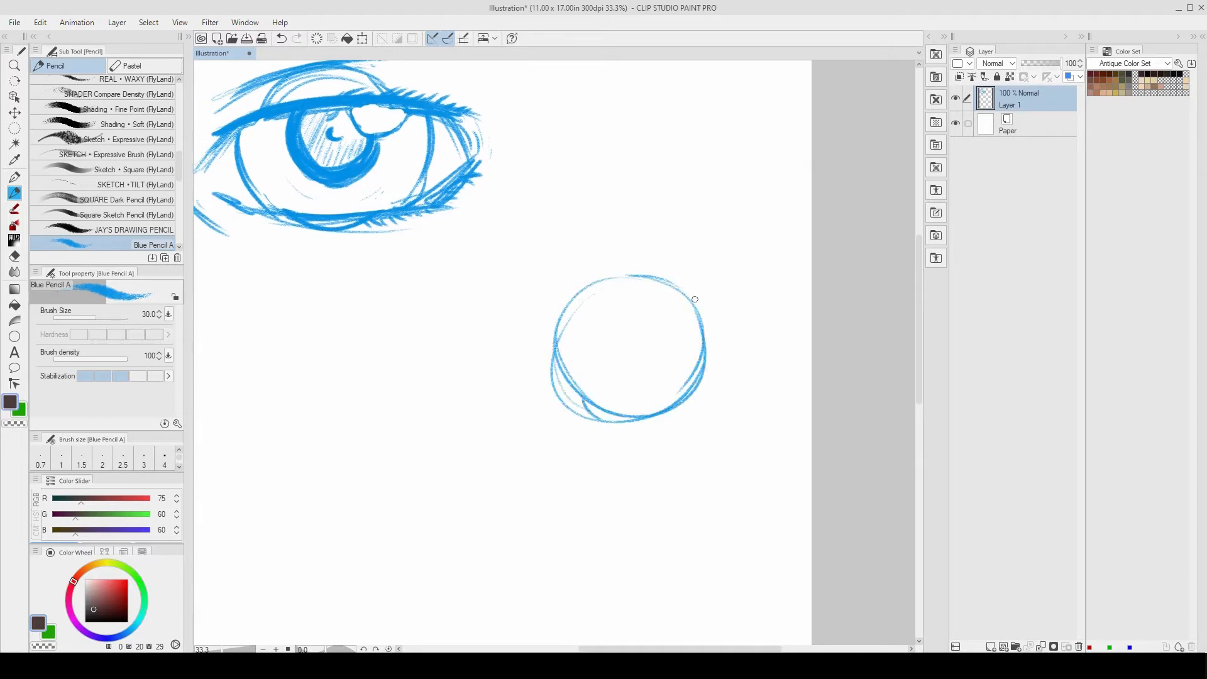
Outline the second eye with upper and lower lid curves and join them at the outer and inner corners
mouse_move(538, 305)
left_mouse_down()
mouse_move(735, 301)
mouse_move(631, 295)
mouse_move(538, 307)
mouse_move(750, 305)
left_mouse_up()
mouse_move(507, 341)
left_mouse_down()
mouse_move(580, 295)
mouse_move(729, 299)
left_mouse_up()
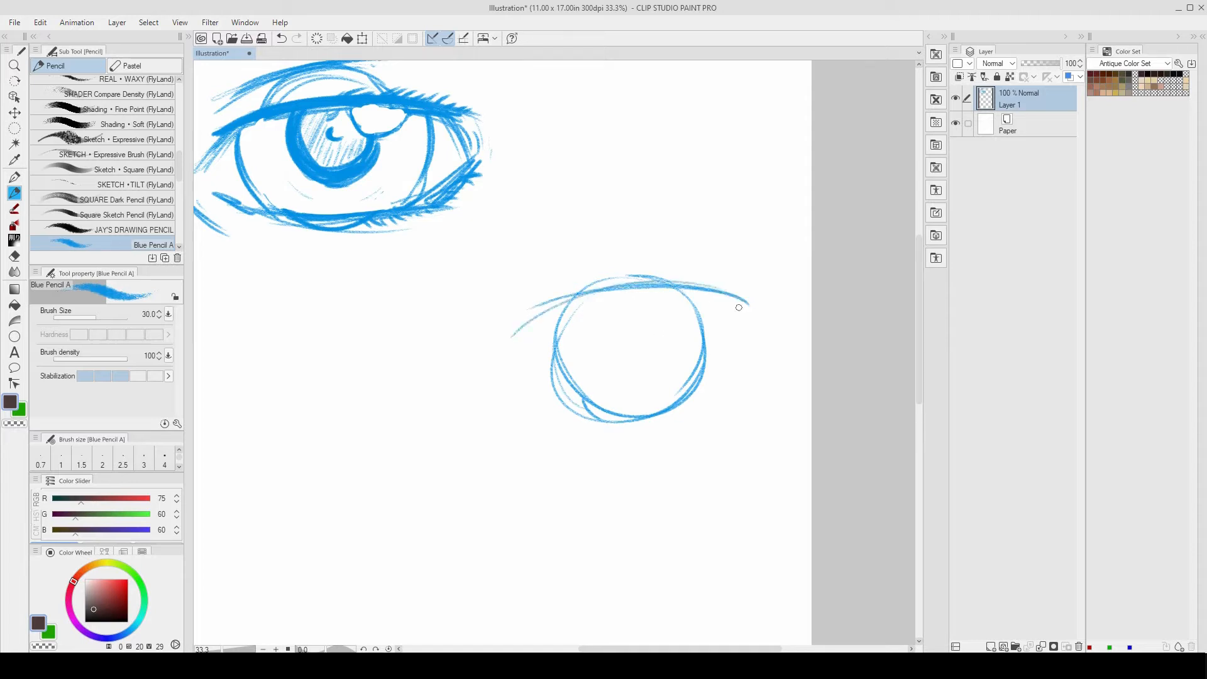
mouse_move(538, 396)
left_mouse_down()
mouse_move(719, 383)
mouse_move(593, 414)
mouse_move(746, 372)
left_mouse_up()
mouse_move(735, 295)
left_mouse_down()
mouse_move(757, 327)
mouse_move(749, 309)
mouse_move(762, 354)
mouse_move(747, 376)
left_mouse_up()
left_click_drag(757, 327, 742, 384)
mouse_move(536, 316)
left_mouse_down()
mouse_move(496, 388)
mouse_move(522, 396)
left_mouse_up()
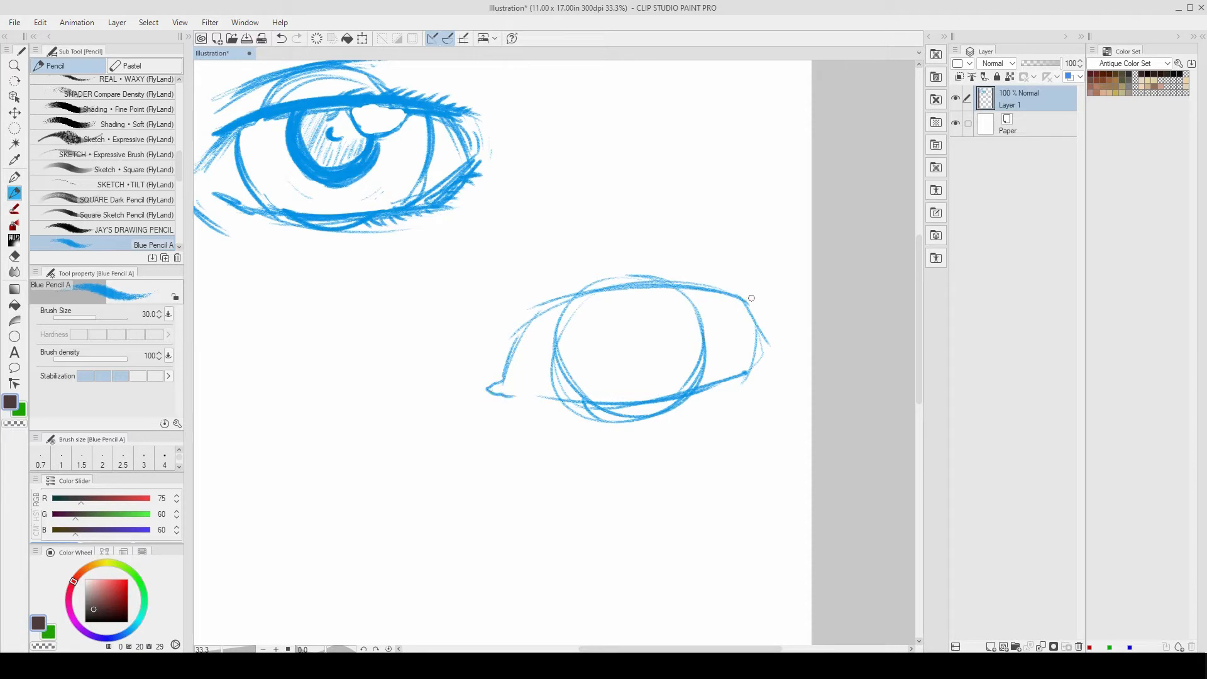
Sketch the eyelid crease above the upper lid of the second eye
left_click_drag(594, 274, 602, 289)
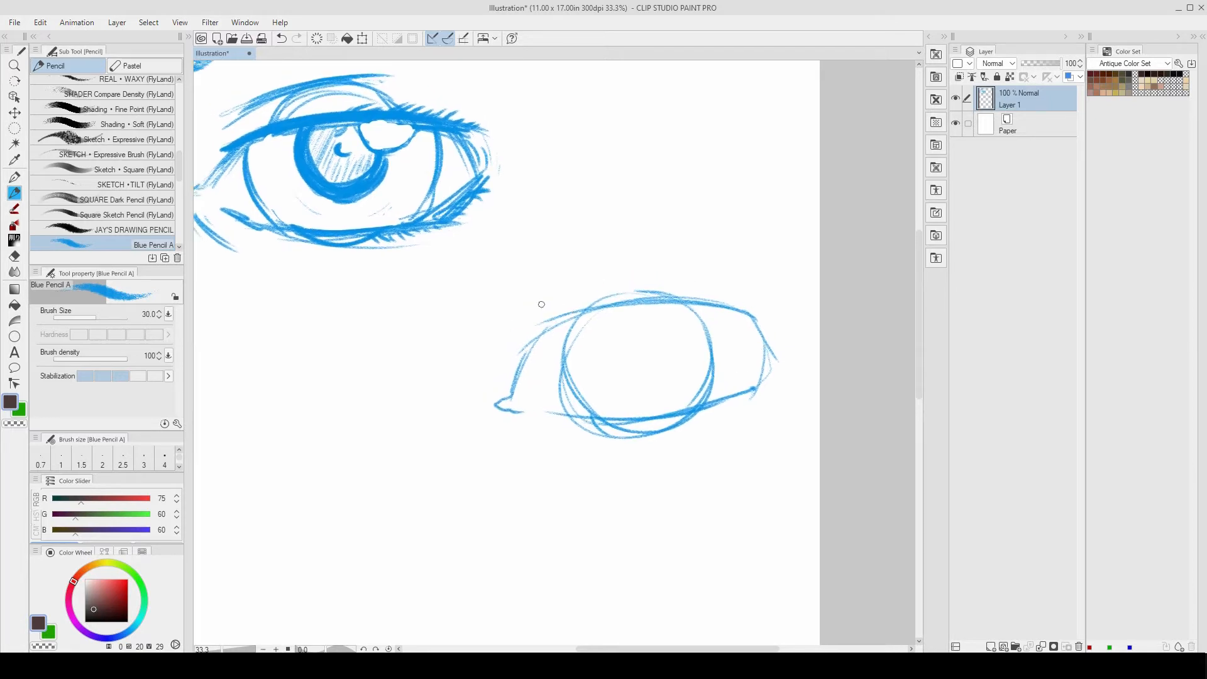
left_click_drag(543, 305, 671, 274)
left_click_drag(582, 286, 695, 280)
left_click_drag(604, 278, 693, 274)
Draw an arched eyebrow line above the second eye's crease
scroll(690, 281, "up", 2)
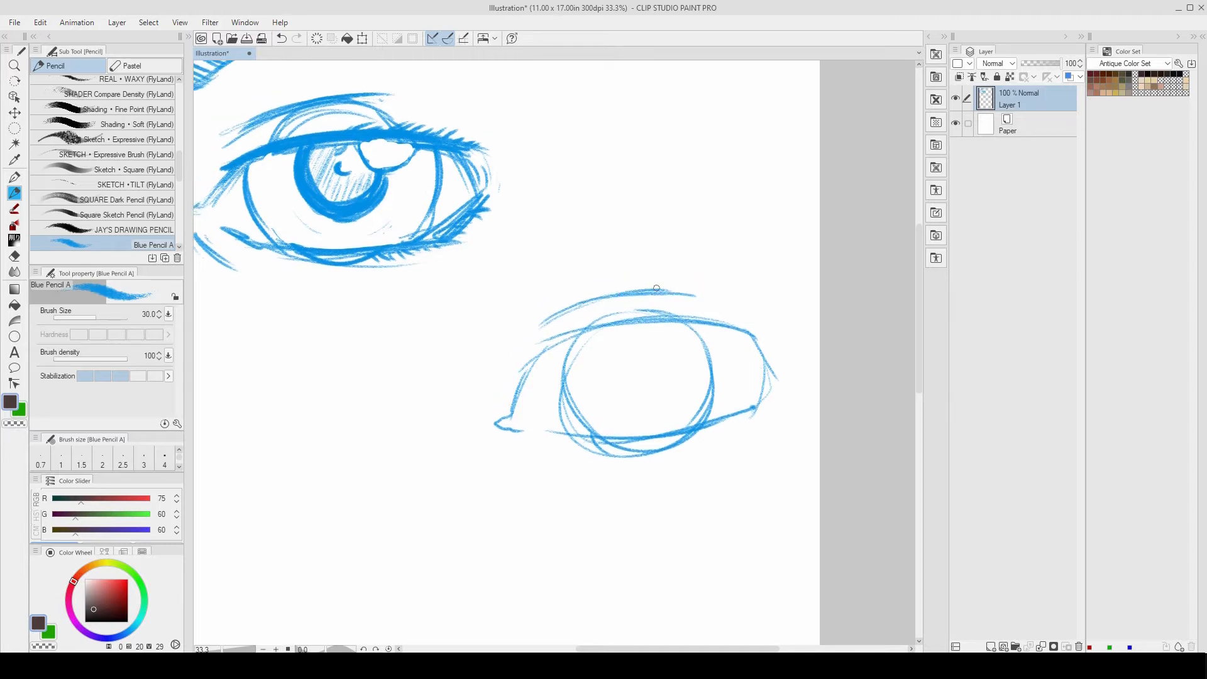
scroll(569, 313, "up", 1)
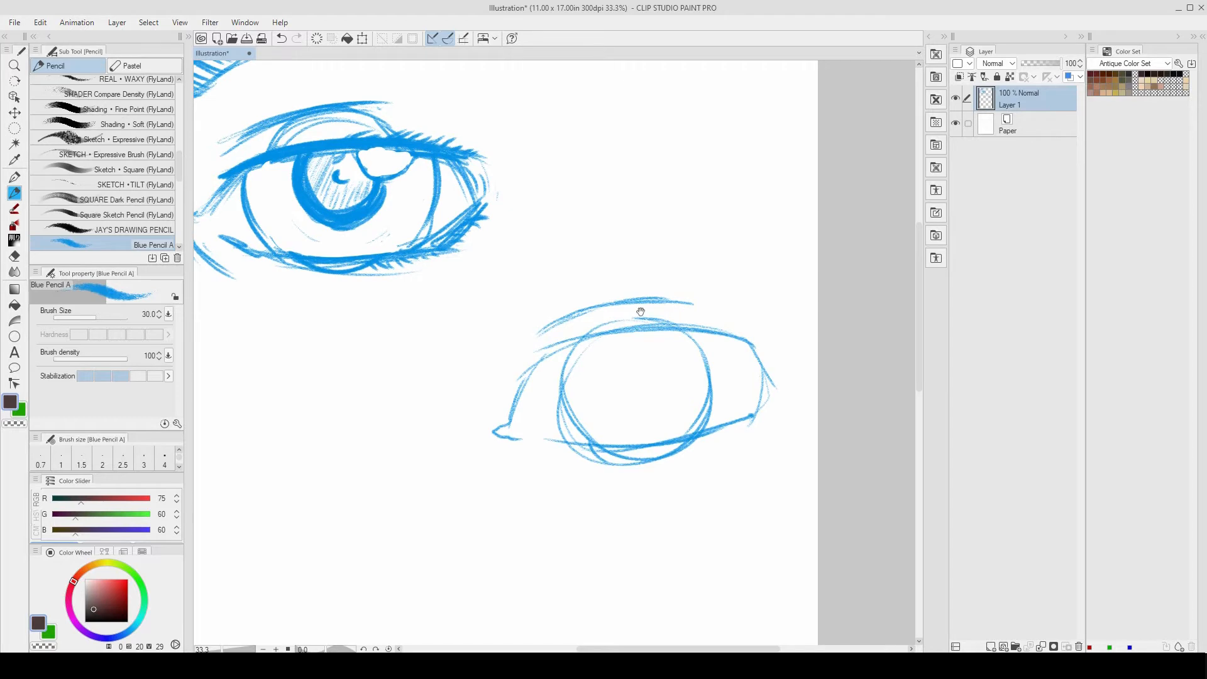
scroll(641, 312, "up", 3)
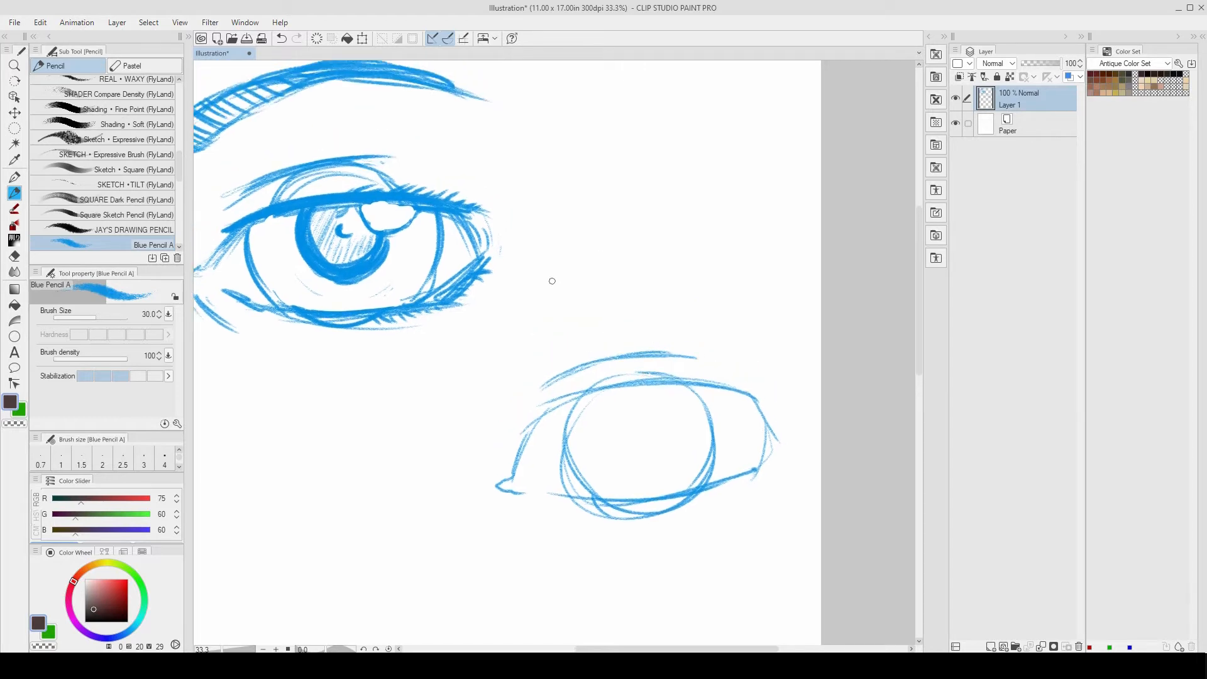
left_click_drag(550, 305, 743, 318)
left_click_drag(750, 373, 713, 303)
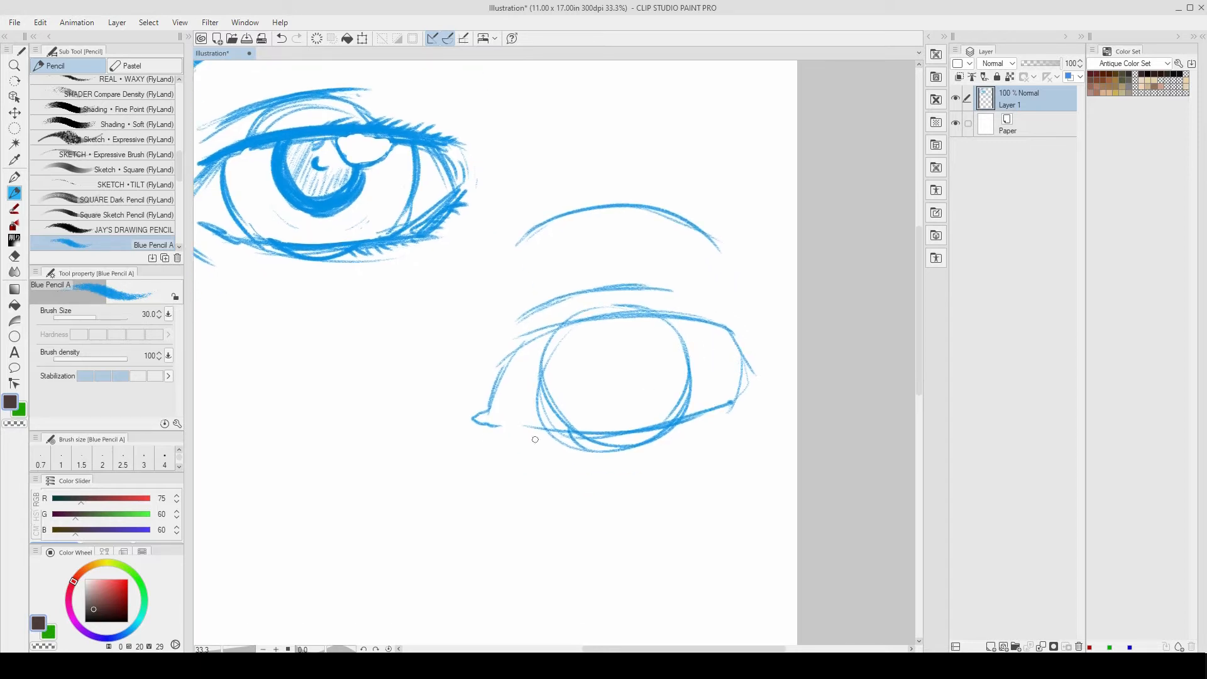
Draw a filled crescent pupil in the centre of the second eye and darken the sides of its iris outline
left_click_drag(495, 395, 512, 429)
mouse_move(615, 360)
left_mouse_down()
mouse_move(610, 372)
mouse_move(629, 385)
left_mouse_up()
mouse_move(617, 359)
left_mouse_down()
mouse_move(609, 377)
mouse_move(634, 382)
mouse_move(606, 368)
mouse_move(635, 380)
mouse_move(621, 353)
mouse_move(628, 376)
left_mouse_up()
mouse_move(556, 327)
left_mouse_down()
mouse_move(569, 434)
mouse_move(547, 390)
left_mouse_up()
mouse_move(674, 321)
left_mouse_down()
mouse_move(690, 376)
mouse_move(691, 411)
left_mouse_up()
left_click_drag(552, 379, 573, 429)
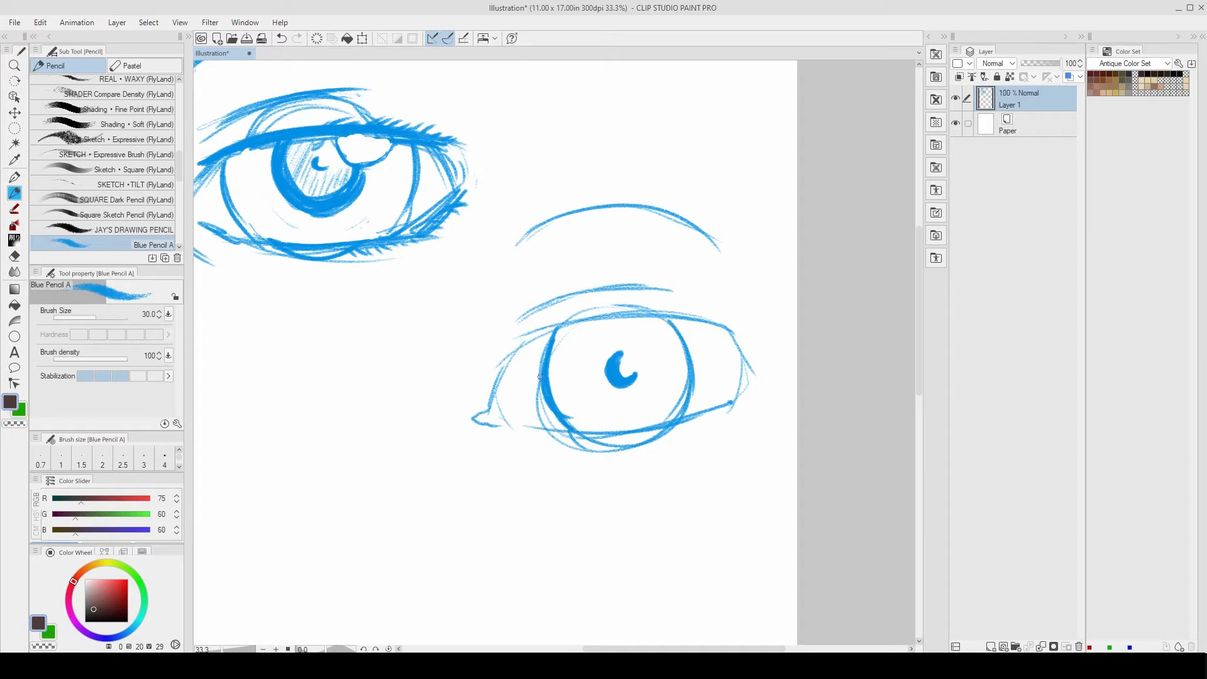
Add short lashes along the outer upper and lower lids of the second eye and reinforce the lid lines
mouse_move(632, 306)
left_mouse_down()
mouse_move(693, 308)
mouse_move(740, 332)
left_mouse_up()
mouse_move(636, 437)
left_mouse_down()
mouse_move(695, 437)
mouse_move(736, 421)
left_mouse_up()
left_click_drag(508, 423, 608, 428)
mouse_move(508, 355)
left_mouse_down()
mouse_move(530, 336)
mouse_move(666, 322)
mouse_move(545, 336)
mouse_move(501, 371)
left_mouse_up()
Draw a round highlight over the second iris's upper outer edge and clean up the iris line inside it
left_click_drag(604, 398, 592, 378)
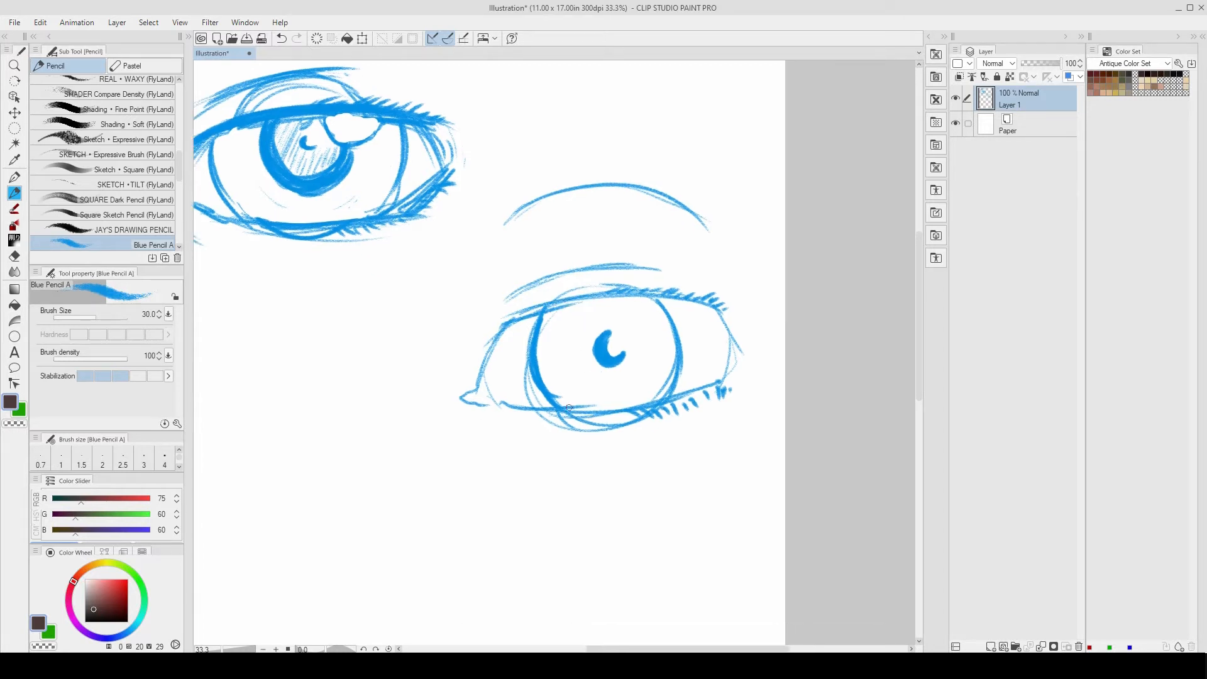
left_click_drag(638, 297, 715, 297)
key("ctrl+z")
mouse_move(640, 304)
left_mouse_down()
mouse_move(693, 316)
mouse_move(702, 342)
mouse_move(618, 311)
left_mouse_up()
key("ctrl+z")
key("e")
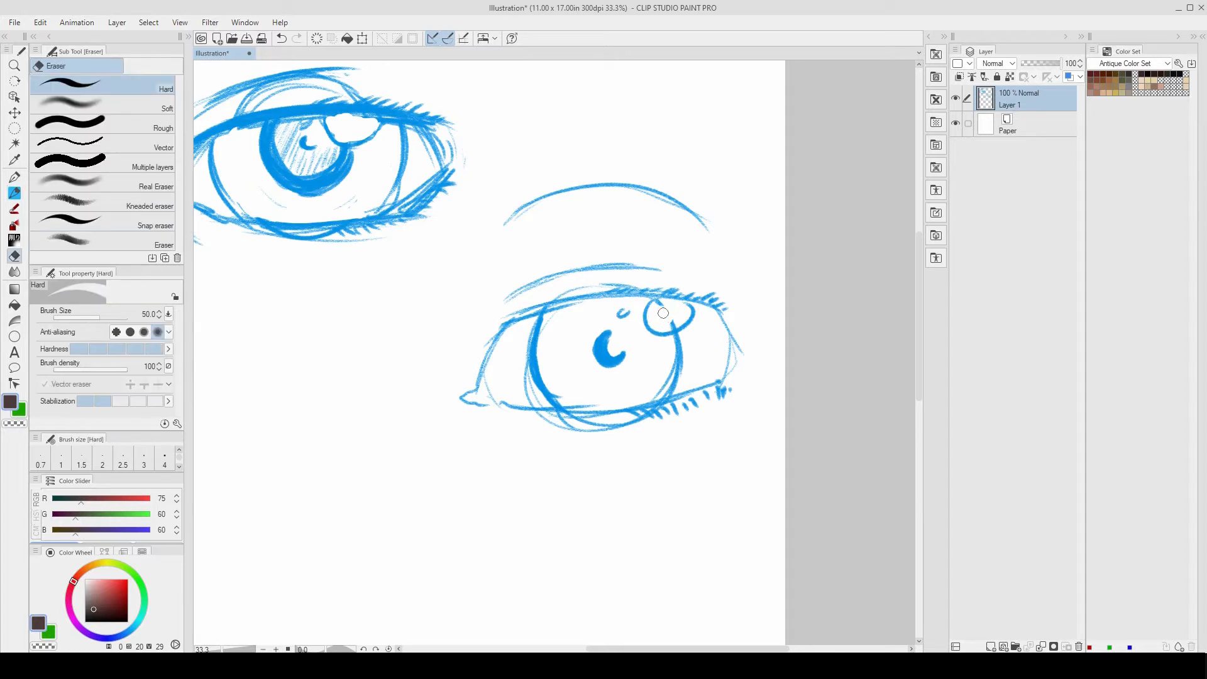
key("p")
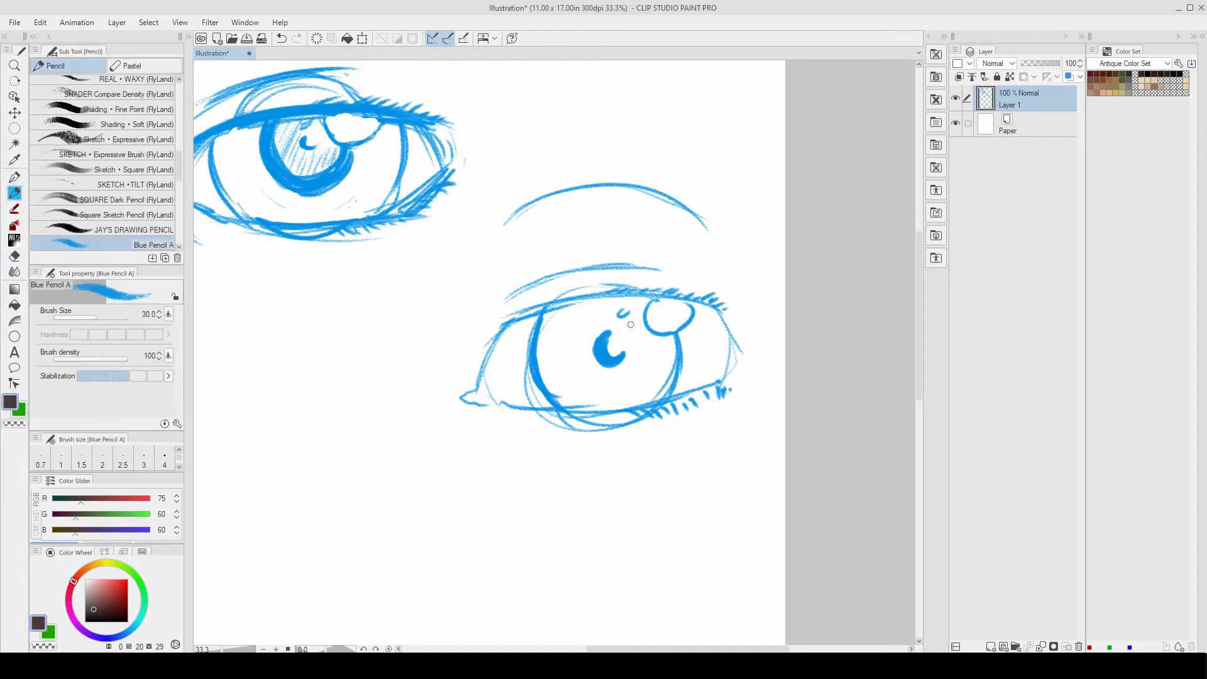
Thicken the second eye's arched eyebrow with a second contour and fill it with hatching
left_click_drag(591, 297, 599, 320)
mouse_move(503, 257)
left_mouse_down()
mouse_move(534, 228)
mouse_move(691, 234)
left_mouse_up()
mouse_move(509, 255)
left_mouse_down()
mouse_move(604, 215)
mouse_move(736, 255)
mouse_move(712, 249)
left_mouse_up()
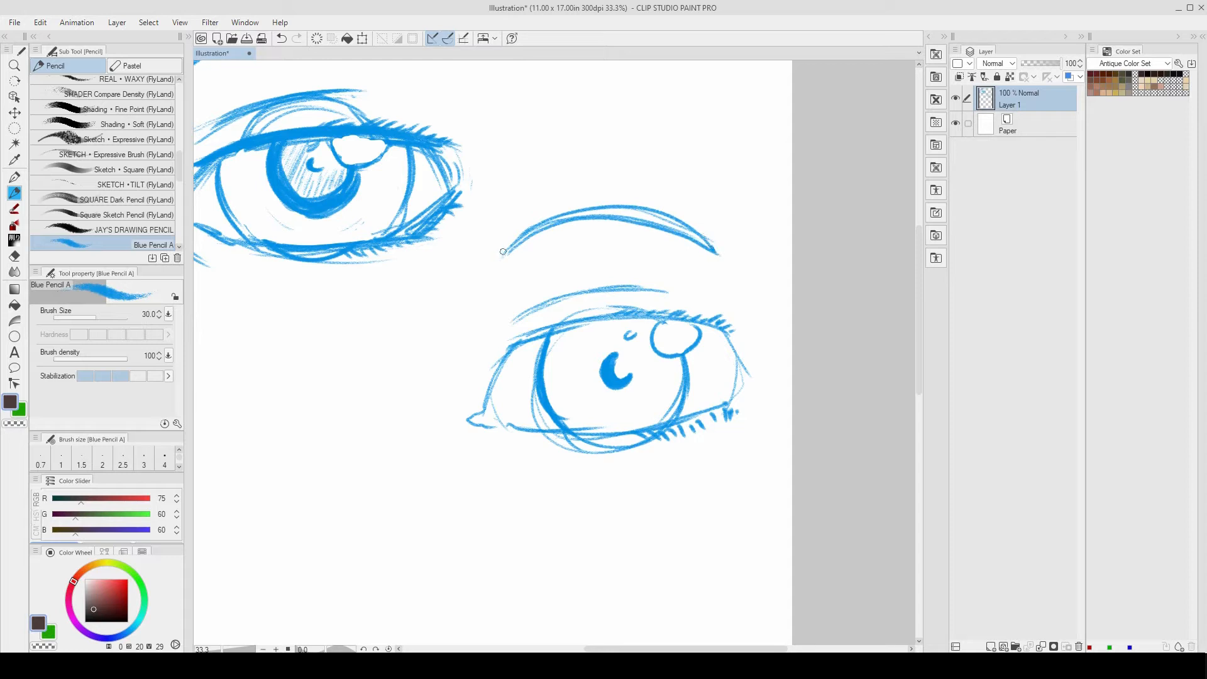
mouse_move(503, 255)
left_mouse_down()
mouse_move(538, 225)
mouse_move(646, 207)
mouse_move(701, 247)
left_mouse_up()
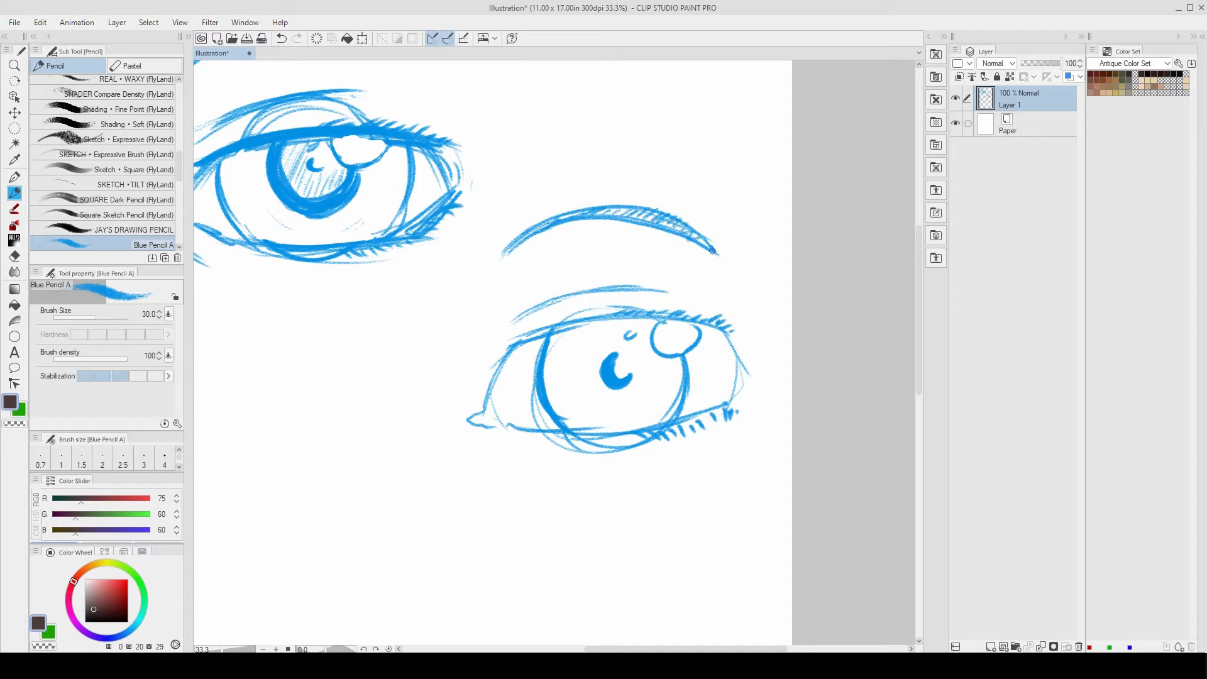
Shade the second eye's iris with diagonal hatching around the pupil and highlights
scroll(714, 323, "down", 2)
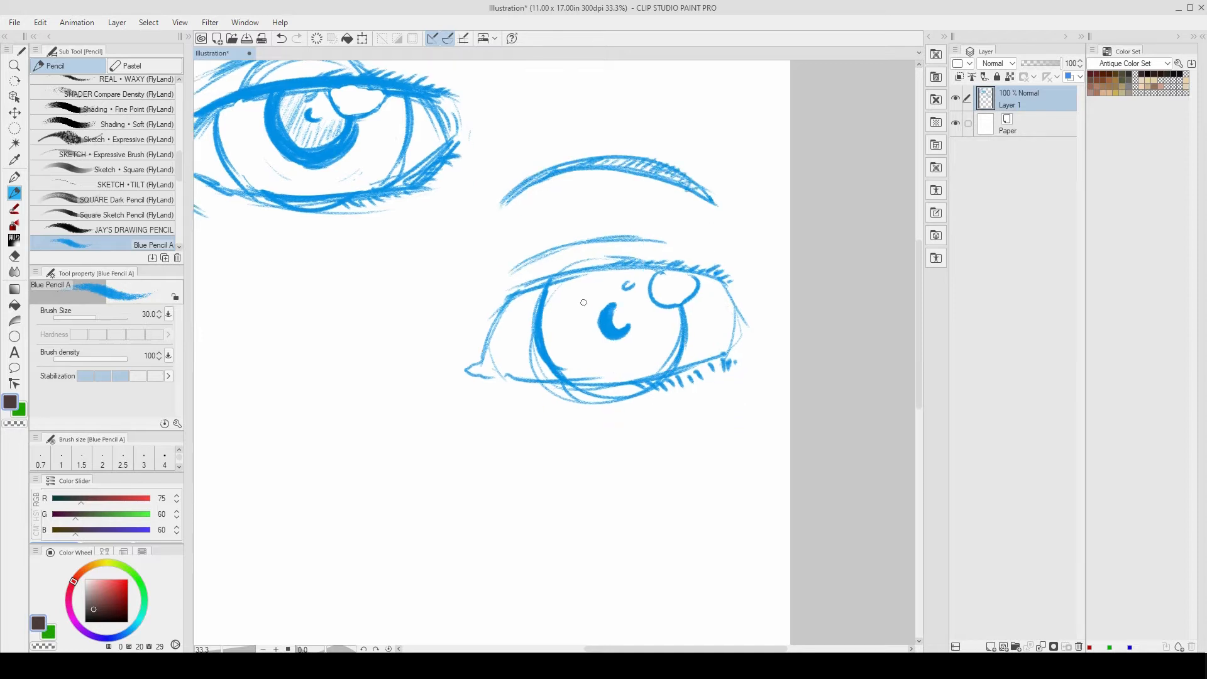
mouse_move(559, 287)
left_mouse_down()
mouse_move(549, 301)
mouse_move(590, 276)
mouse_move(589, 381)
mouse_move(663, 330)
mouse_move(676, 349)
mouse_move(651, 324)
left_mouse_up()
mouse_move(599, 275)
left_mouse_down()
mouse_move(588, 314)
mouse_move(627, 274)
mouse_move(603, 291)
mouse_move(671, 337)
left_mouse_up()
mouse_move(576, 349)
left_mouse_down()
mouse_move(554, 342)
mouse_move(582, 377)
left_mouse_up()
left_click_drag(657, 335, 644, 376)
mouse_move(681, 317)
left_mouse_down()
mouse_move(672, 359)
mouse_move(656, 341)
left_mouse_up()
mouse_move(647, 391)
left_mouse_down()
mouse_move(689, 312)
mouse_move(688, 351)
mouse_move(713, 379)
left_mouse_up()
Sketch a guide circle for a third eye in the empty area below the first eye
left_click(688, 351, "alt")
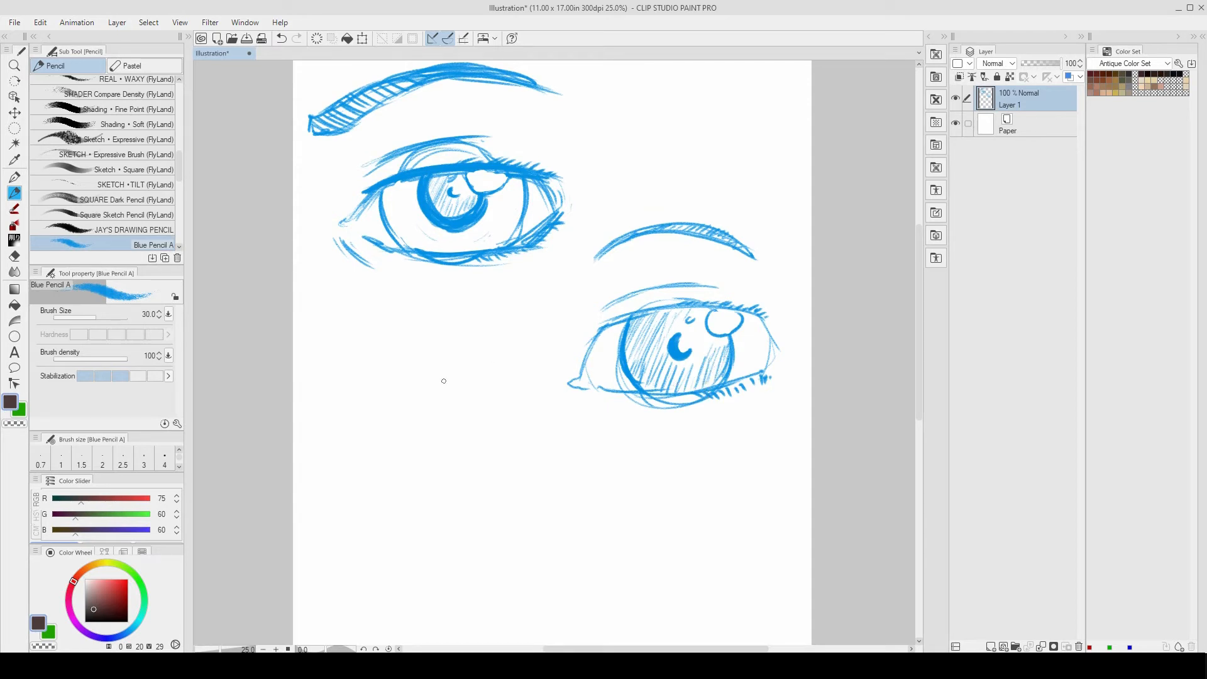
left_click(426, 369, "ctrl")
left_click_drag(419, 399, 446, 420)
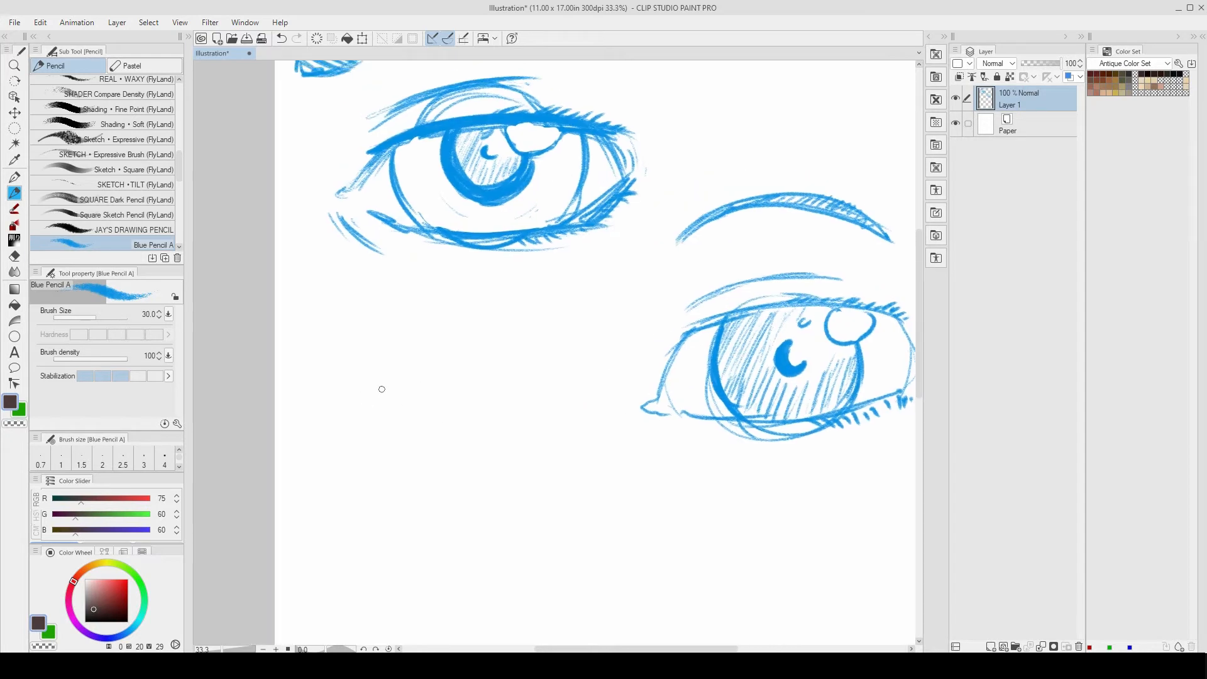
left_click_drag(377, 387, 551, 370)
key("ctrl+z")
mouse_move(407, 434)
left_mouse_down()
mouse_move(486, 445)
mouse_move(499, 385)
left_mouse_up()
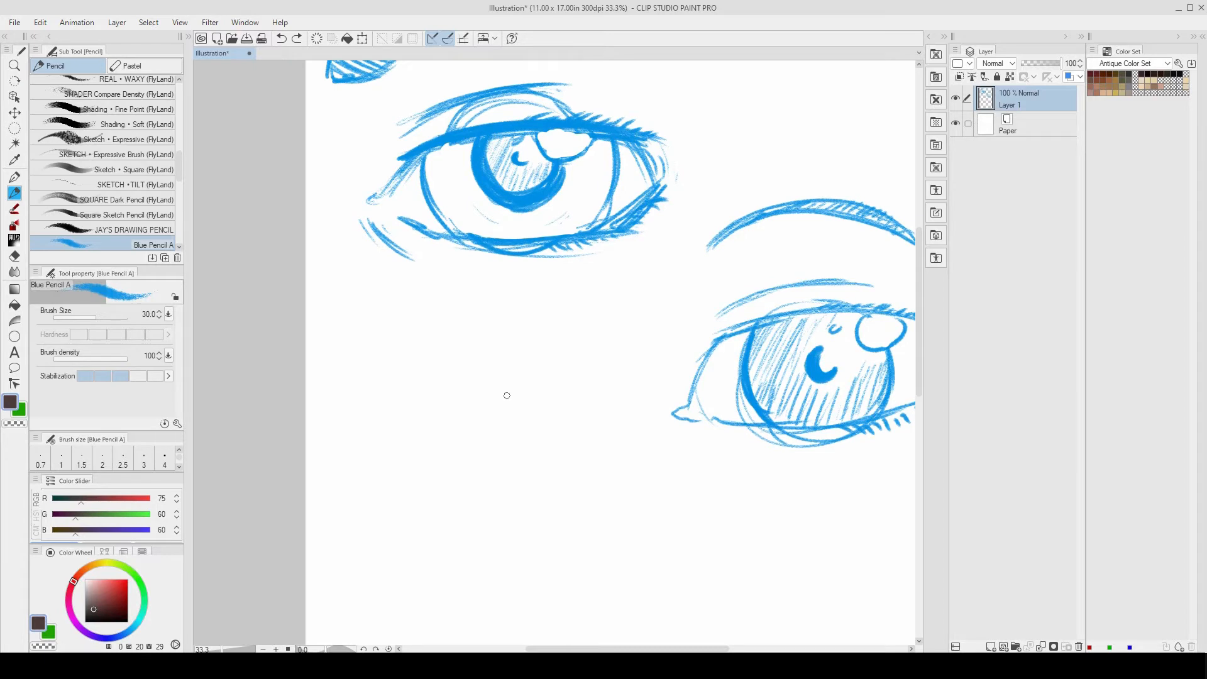
mouse_move(475, 434)
left_mouse_down()
mouse_move(475, 467)
mouse_move(463, 426)
mouse_move(508, 389)
mouse_move(455, 429)
left_mouse_up()
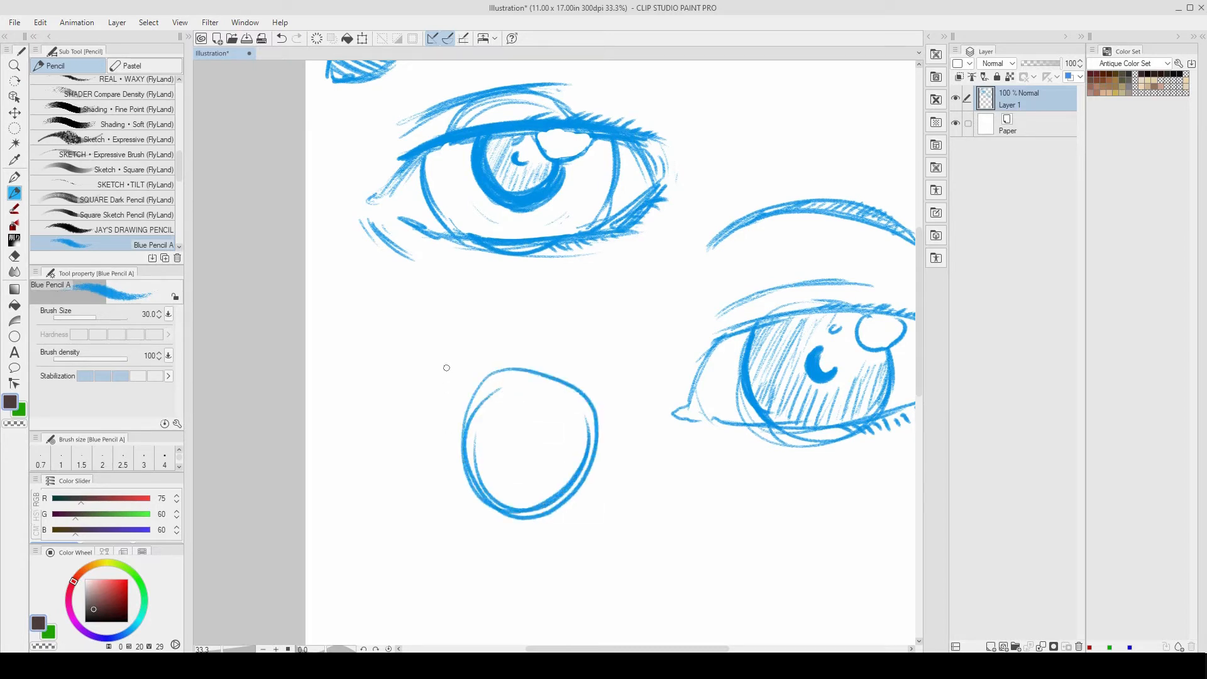
Draw wide upper and lower lid curves around the third eye's circle
left_click_drag(428, 380, 528, 363)
left_click_drag(405, 403, 640, 404)
left_click_drag(562, 350, 634, 406)
left_click_drag(434, 536, 662, 455)
left_click_drag(547, 555, 675, 451)
Sketch a downward-slanting eyebrow line above the third eye and add another stroke along its upper lid
left_click_drag(532, 281, 600, 310)
left_click_drag(488, 271, 594, 296)
mouse_move(425, 361)
left_mouse_down()
mouse_move(546, 329)
mouse_move(454, 363)
mouse_move(602, 354)
left_mouse_up()
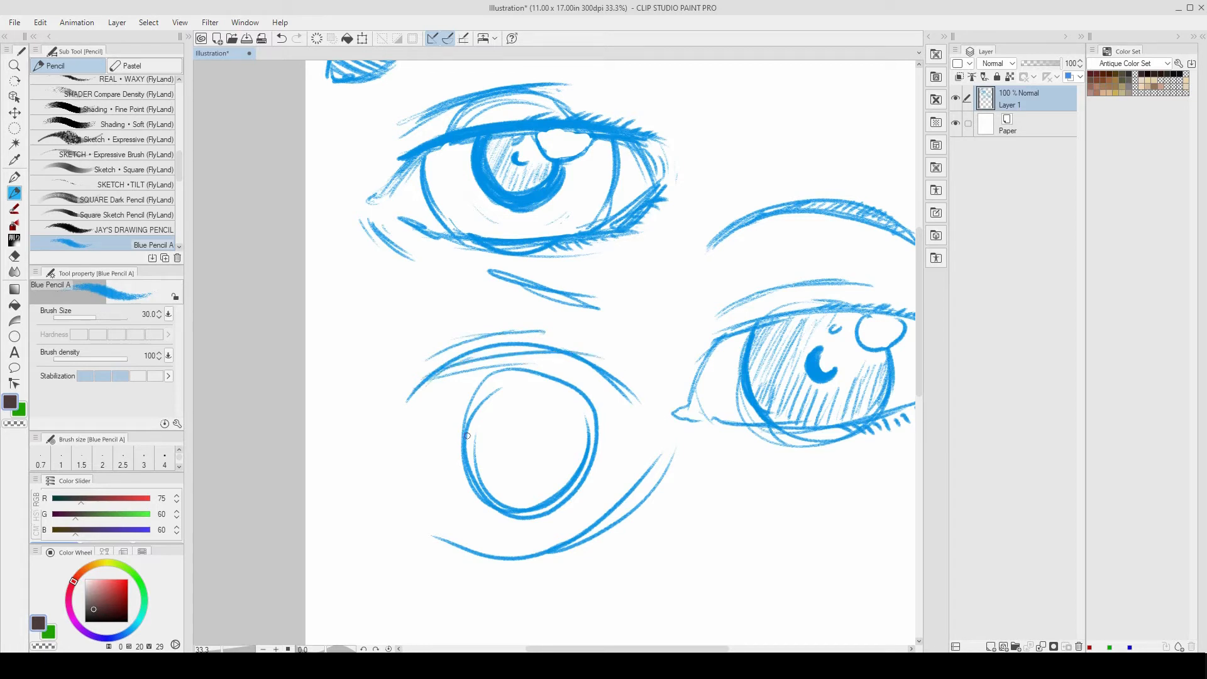
Connect the third eye's inner and outer corners, then thicken its iris ring and add a small pupil
left_click_drag(425, 377, 377, 511)
left_click_drag(629, 401, 652, 479)
mouse_move(518, 371)
left_mouse_down()
mouse_move(529, 378)
mouse_move(478, 402)
mouse_move(585, 403)
mouse_move(560, 501)
mouse_move(519, 500)
left_mouse_up()
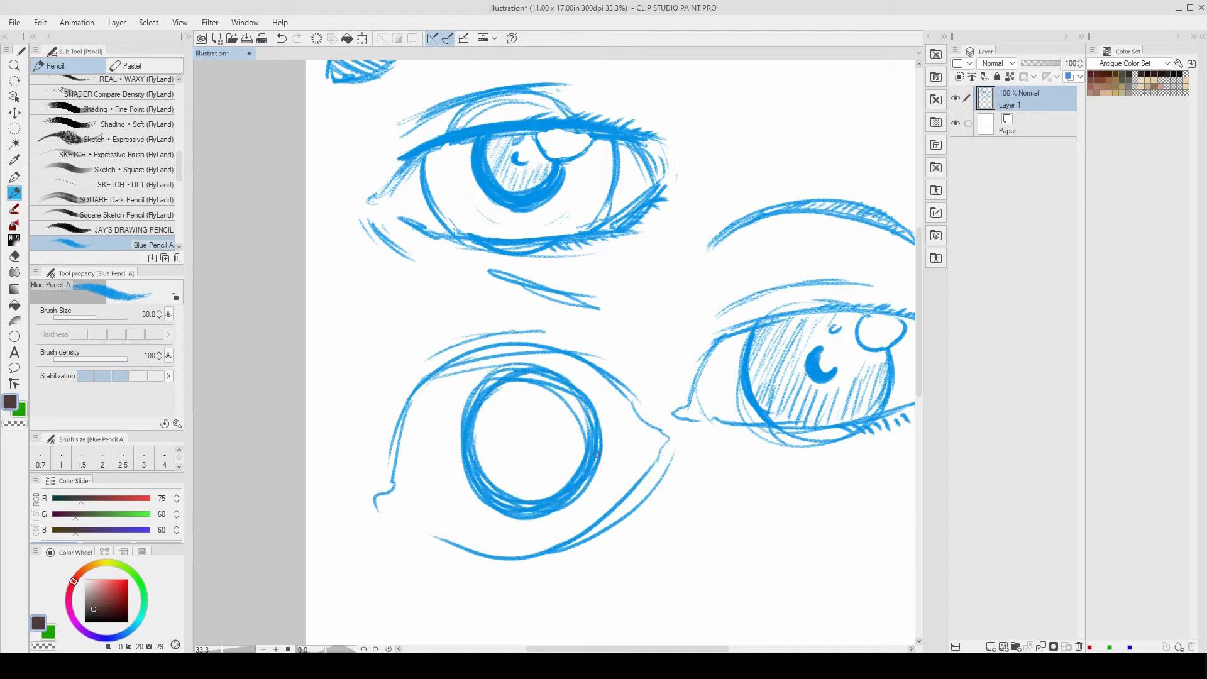
mouse_move(526, 430)
left_mouse_down()
mouse_move(548, 445)
mouse_move(533, 429)
left_mouse_up()
Add wrinkle lines below the third eye's inner corner and extra fold strokes above its upper lid
left_click_drag(635, 430, 660, 342)
mouse_move(447, 468)
left_mouse_down()
mouse_move(520, 488)
mouse_move(471, 496)
left_mouse_up()
left_click_drag(562, 279, 572, 346)
mouse_move(489, 322)
left_mouse_down()
mouse_move(538, 310)
mouse_move(622, 334)
left_mouse_up()
left_click_drag(422, 357, 553, 312)
Build up the third eye's slanted eyebrow with repeated heavy strokes
left_click_drag(498, 245, 647, 319)
left_click_drag(525, 253, 678, 289)
left_click_drag(505, 247, 687, 285)
left_click_drag(453, 230, 668, 286)
left_click_drag(494, 249, 570, 273)
left_click_drag(458, 238, 606, 292)
mouse_move(481, 262)
left_mouse_down()
mouse_move(682, 295)
mouse_move(462, 247)
mouse_move(628, 292)
left_mouse_up()
Sketch a guide circle for a fourth eye below the second and cross it with upper and lower lid curves
mouse_move(719, 469)
left_mouse_down()
mouse_move(615, 485)
mouse_move(639, 423)
mouse_move(617, 432)
mouse_move(547, 371)
mouse_move(505, 386)
left_mouse_up()
left_click(612, 488, "alt")
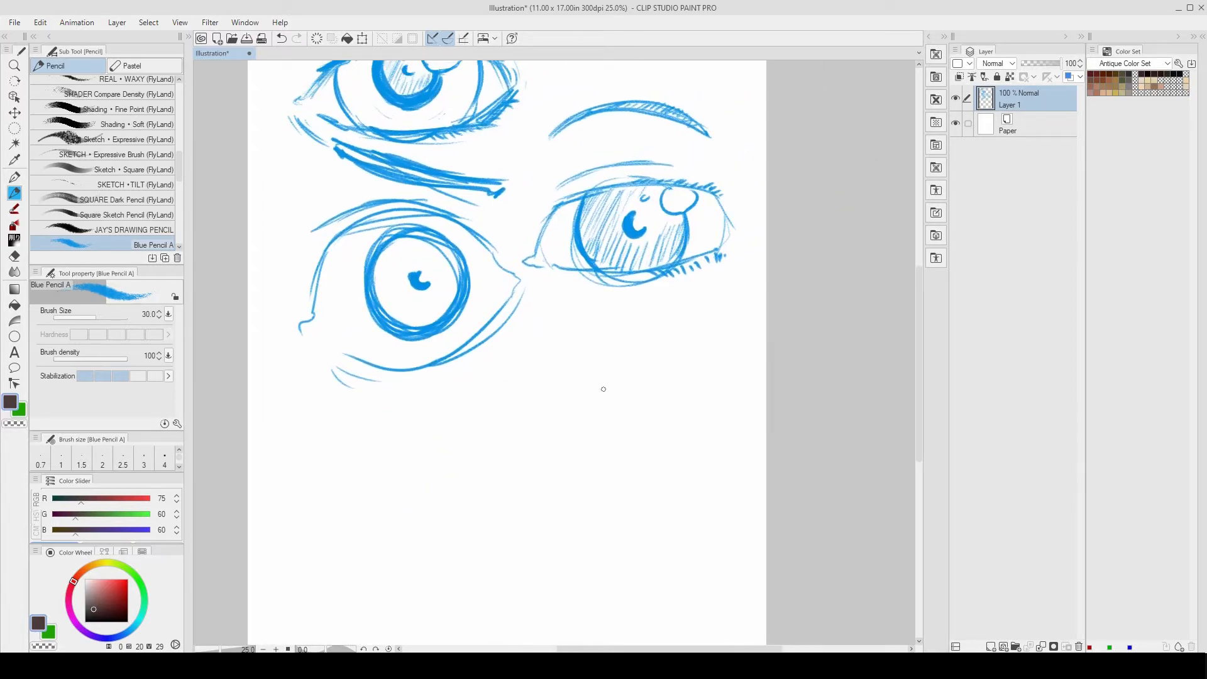
mouse_move(630, 351)
left_mouse_down()
mouse_move(708, 392)
mouse_move(641, 345)
mouse_move(696, 406)
mouse_move(626, 355)
mouse_move(694, 412)
mouse_move(633, 345)
mouse_move(700, 362)
left_mouse_up()
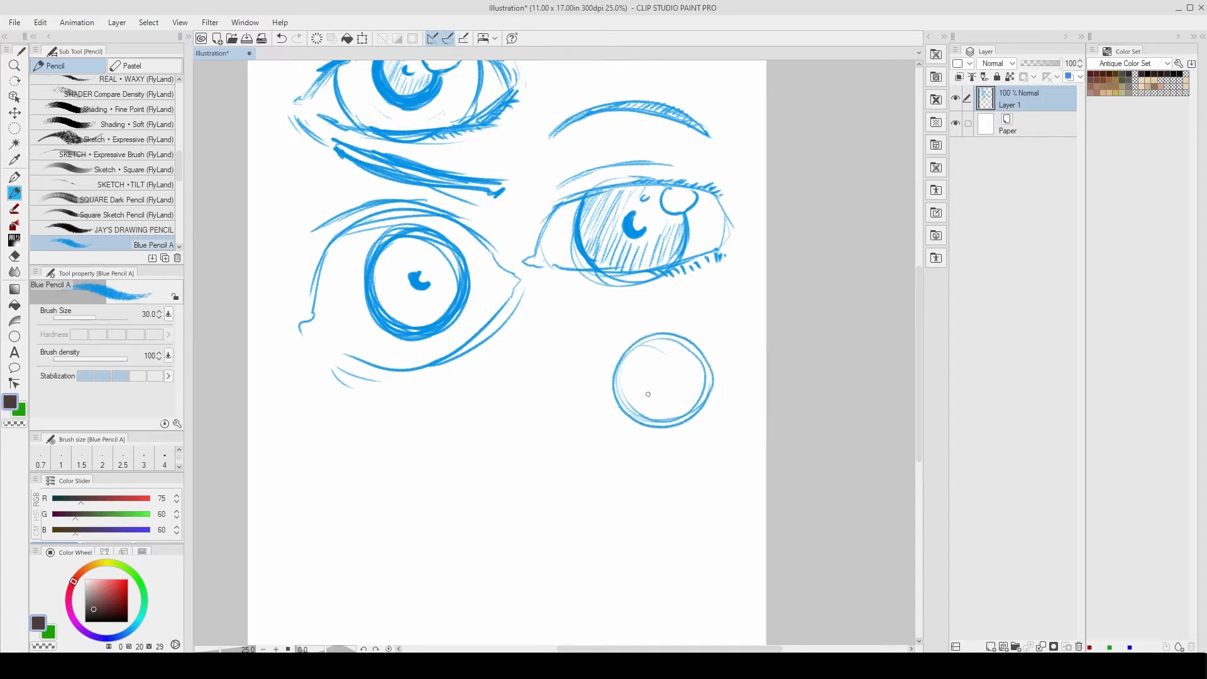
left_click_drag(588, 393, 727, 376)
left_click_drag(595, 410, 723, 398)
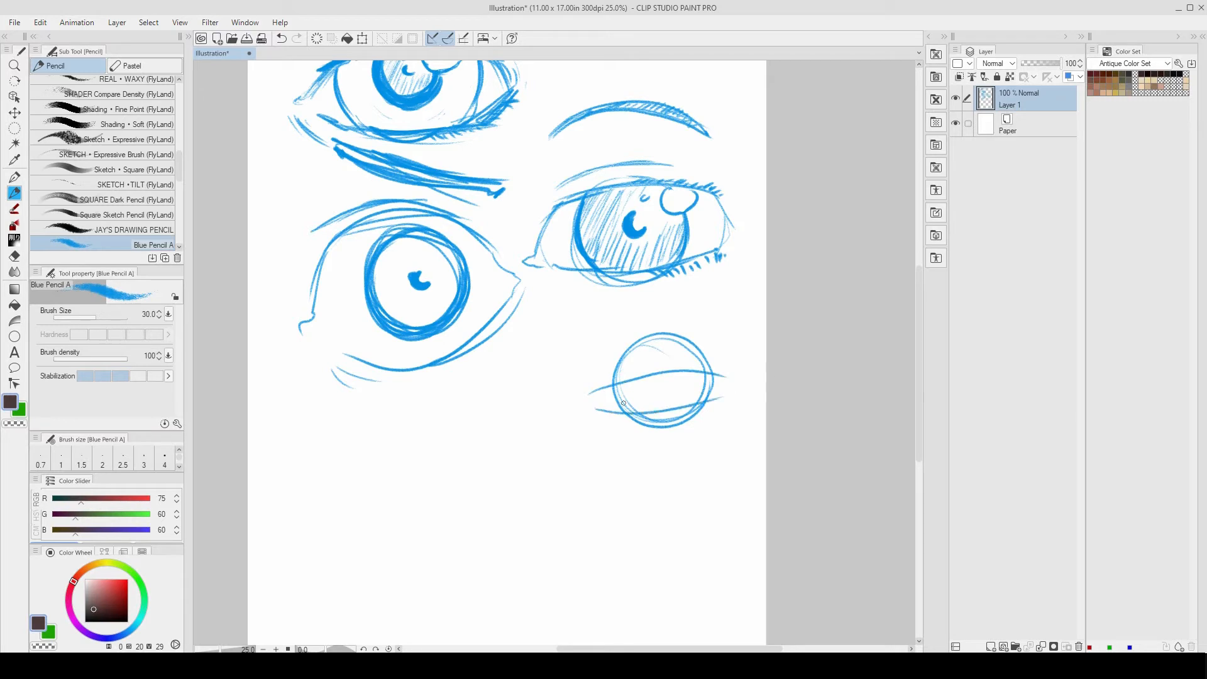
Draw the fourth eye's inner corner and crease, and add a hatched, upward-sweeping eyebrow above it
mouse_move(594, 396)
left_mouse_down()
mouse_move(579, 420)
mouse_move(584, 400)
mouse_move(591, 417)
mouse_move(577, 408)
mouse_move(593, 411)
mouse_move(630, 362)
mouse_move(685, 349)
left_mouse_up()
mouse_move(730, 319)
left_mouse_down()
mouse_move(682, 324)
mouse_move(592, 386)
mouse_move(644, 352)
mouse_move(568, 389)
mouse_move(549, 383)
mouse_move(634, 336)
mouse_move(733, 320)
left_mouse_up()
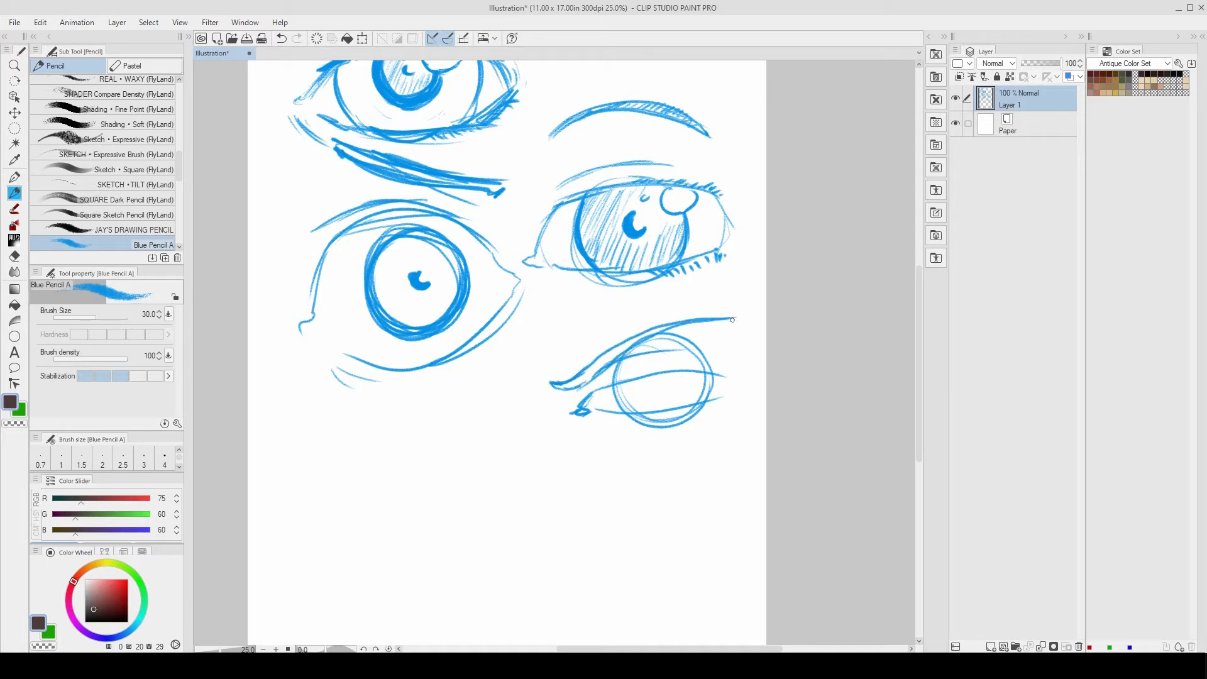
left_click_drag(565, 384, 654, 333)
left_click_drag(596, 370, 660, 328)
Reinforce the fourth eye's lower lid and draw a small iris with a pupil near the outer side
left_click_drag(608, 412, 706, 411)
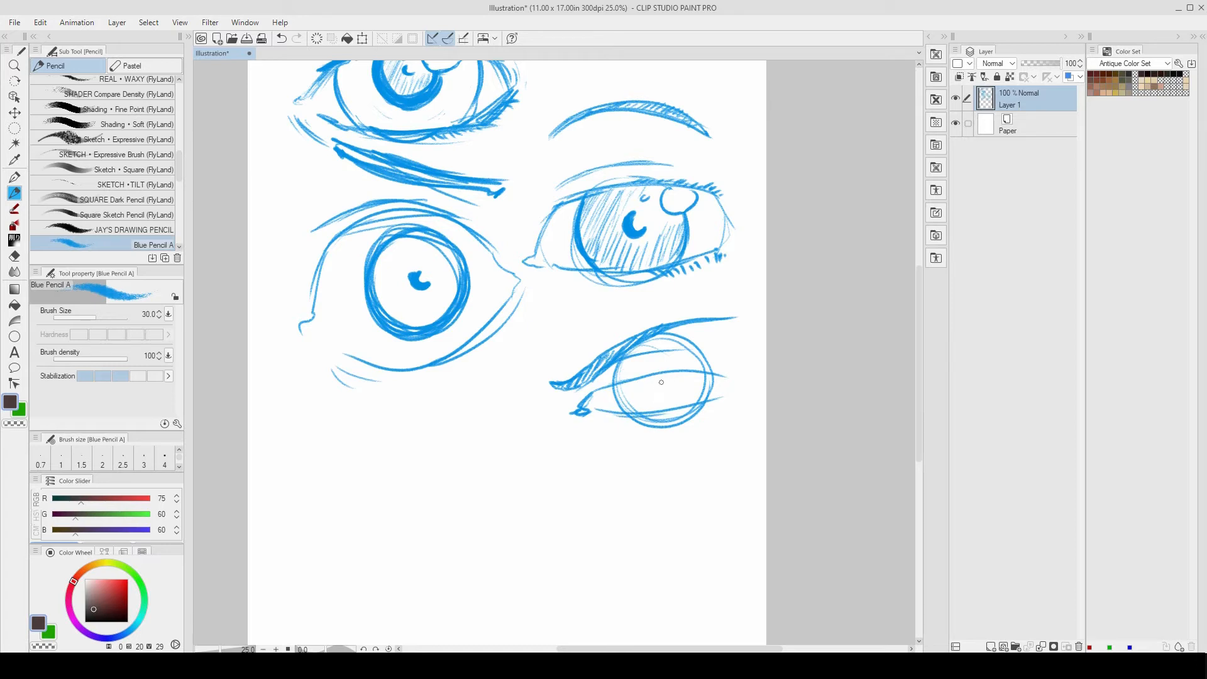
mouse_move(668, 376)
left_mouse_down()
mouse_move(712, 380)
mouse_move(702, 372)
mouse_move(690, 400)
mouse_move(673, 397)
mouse_move(705, 377)
mouse_move(691, 398)
mouse_move(659, 378)
mouse_move(686, 382)
left_mouse_up()
left_click_drag(605, 416, 632, 428)
Erase the fourth eye's guide circle outside the lids and pencil fold strokes below and above the eye
key("e")
mouse_move(709, 349)
left_mouse_down()
mouse_move(713, 364)
mouse_move(674, 336)
mouse_move(667, 357)
left_mouse_up()
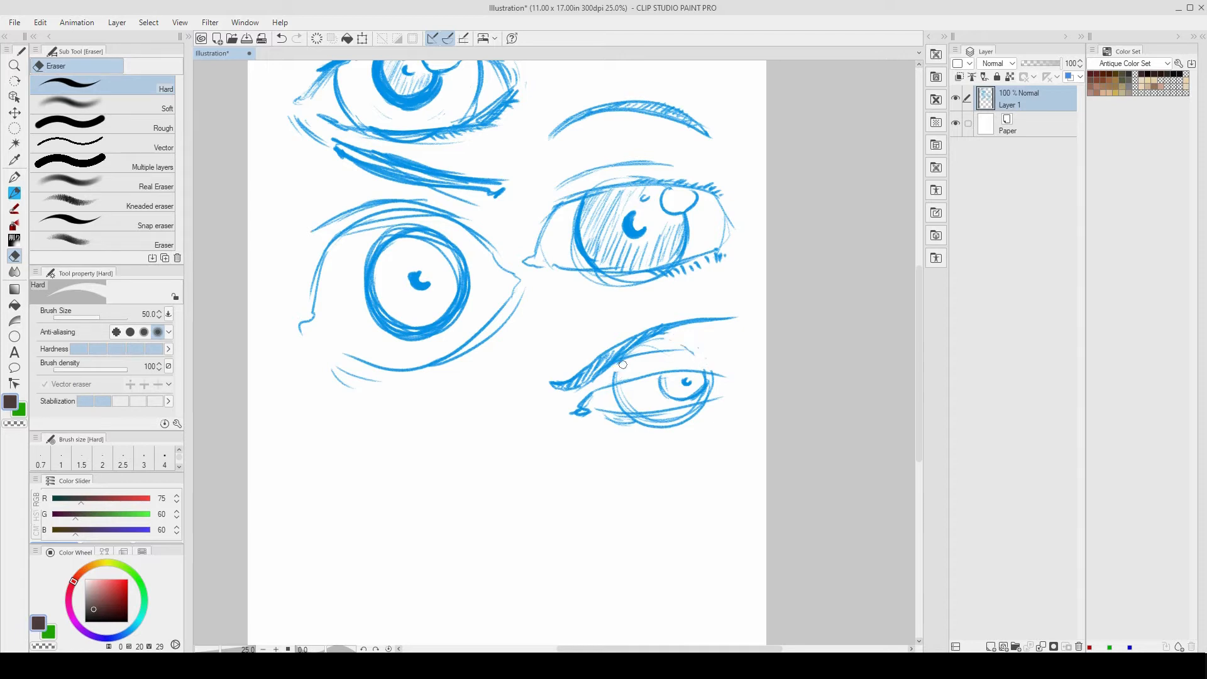
mouse_move(681, 420)
left_mouse_down()
mouse_move(644, 422)
mouse_move(702, 412)
mouse_move(683, 419)
left_mouse_up()
key("p")
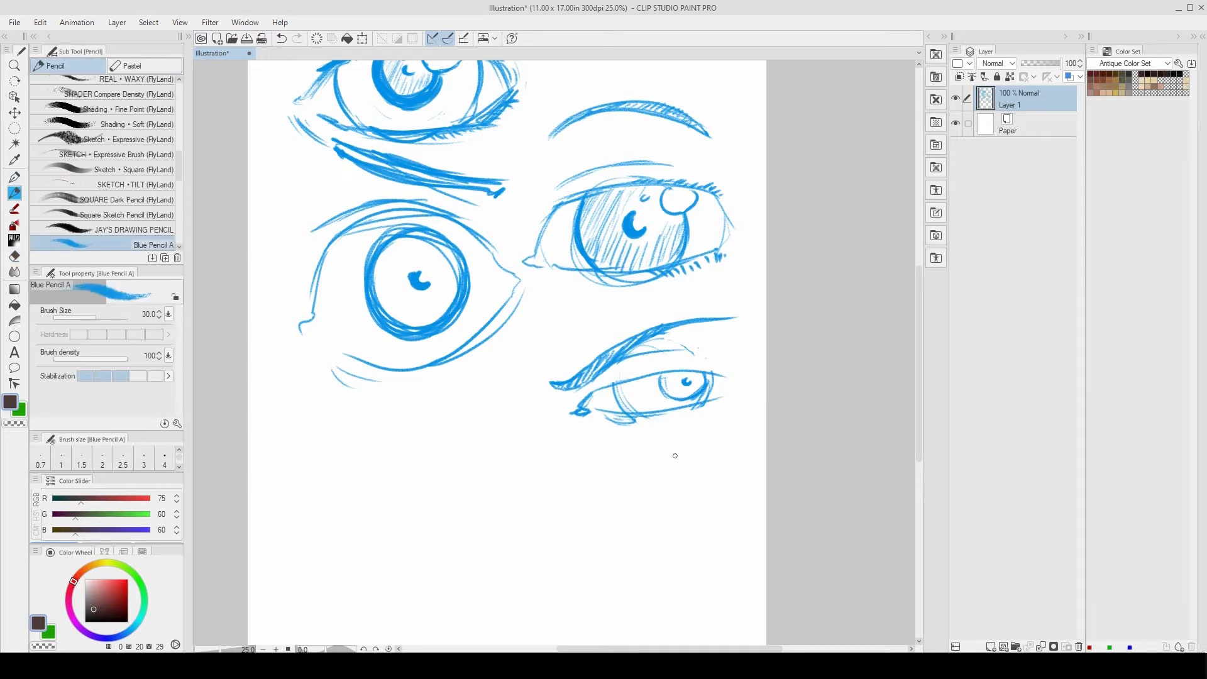
mouse_move(626, 422)
left_mouse_down()
mouse_move(609, 417)
mouse_move(598, 434)
mouse_move(626, 428)
left_mouse_up()
mouse_move(615, 365)
left_mouse_down()
mouse_move(718, 365)
mouse_move(602, 392)
mouse_move(686, 369)
mouse_move(659, 371)
mouse_move(687, 369)
left_mouse_up()
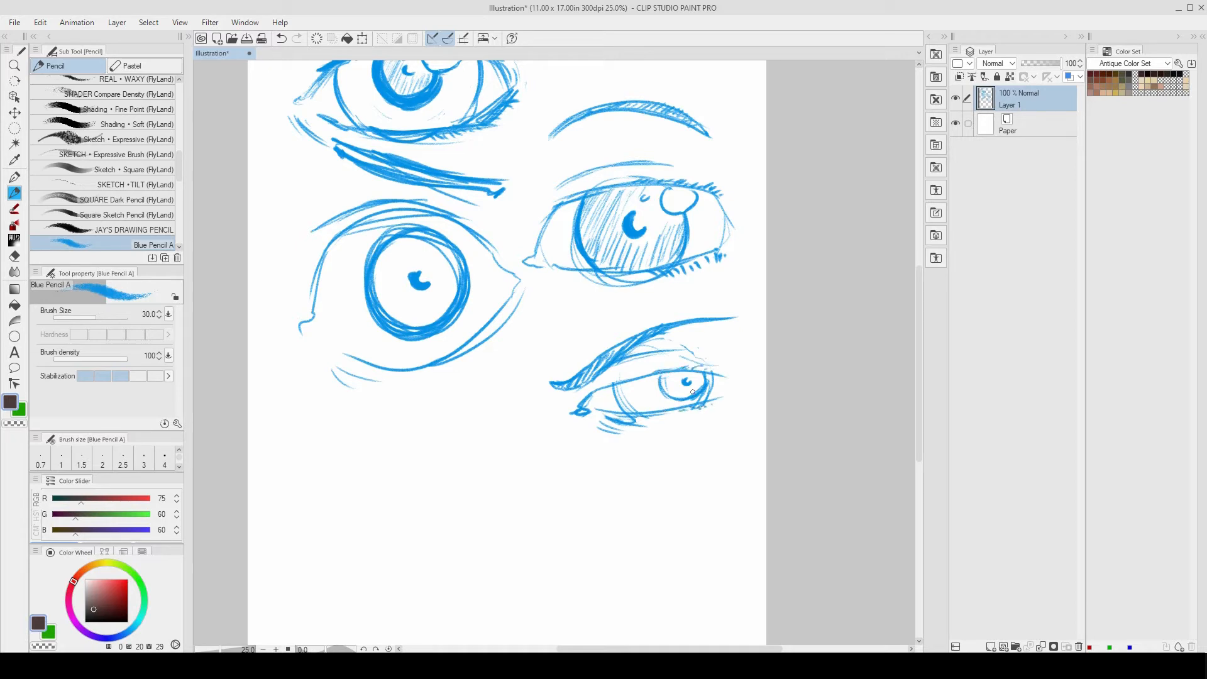
Add short lashes to both lids of the fourth eye and hatch its iris
left_click_drag(648, 373, 715, 372)
left_click_drag(667, 414, 699, 405)
left_click_drag(670, 380, 686, 390)
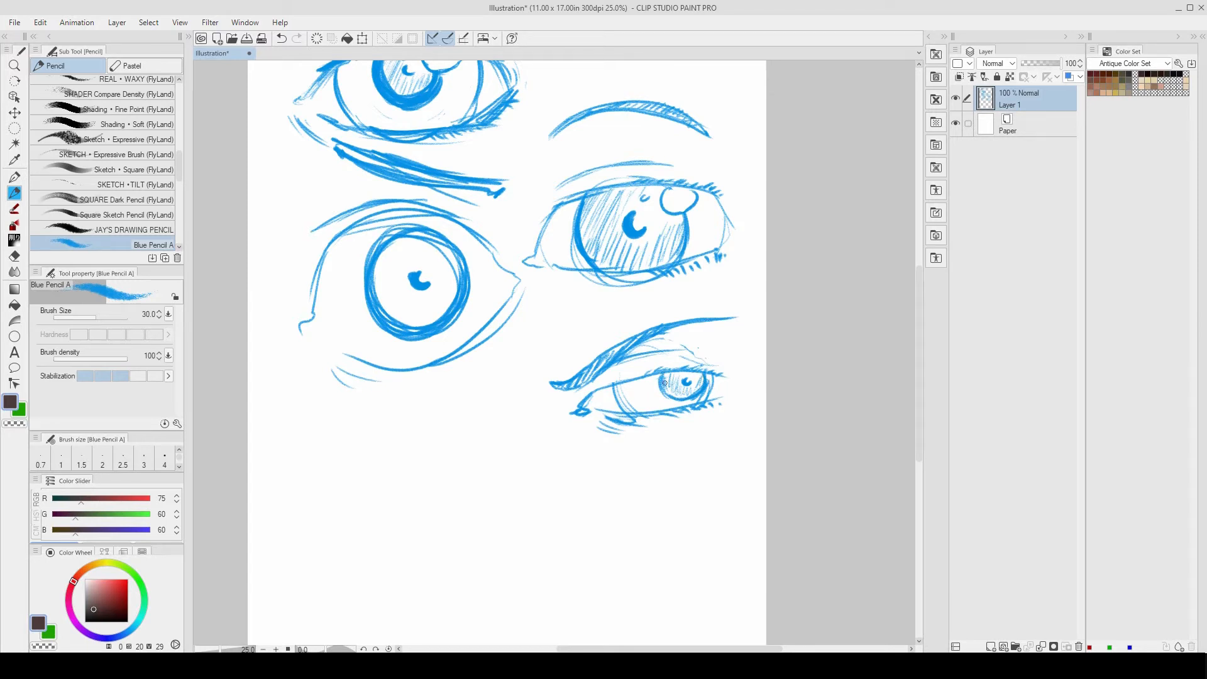
left_click_drag(663, 389, 664, 388)
Sketch a fifth eye below the third with a round iris, small pupil and upper and lower lid curves
left_click_drag(413, 451, 482, 361)
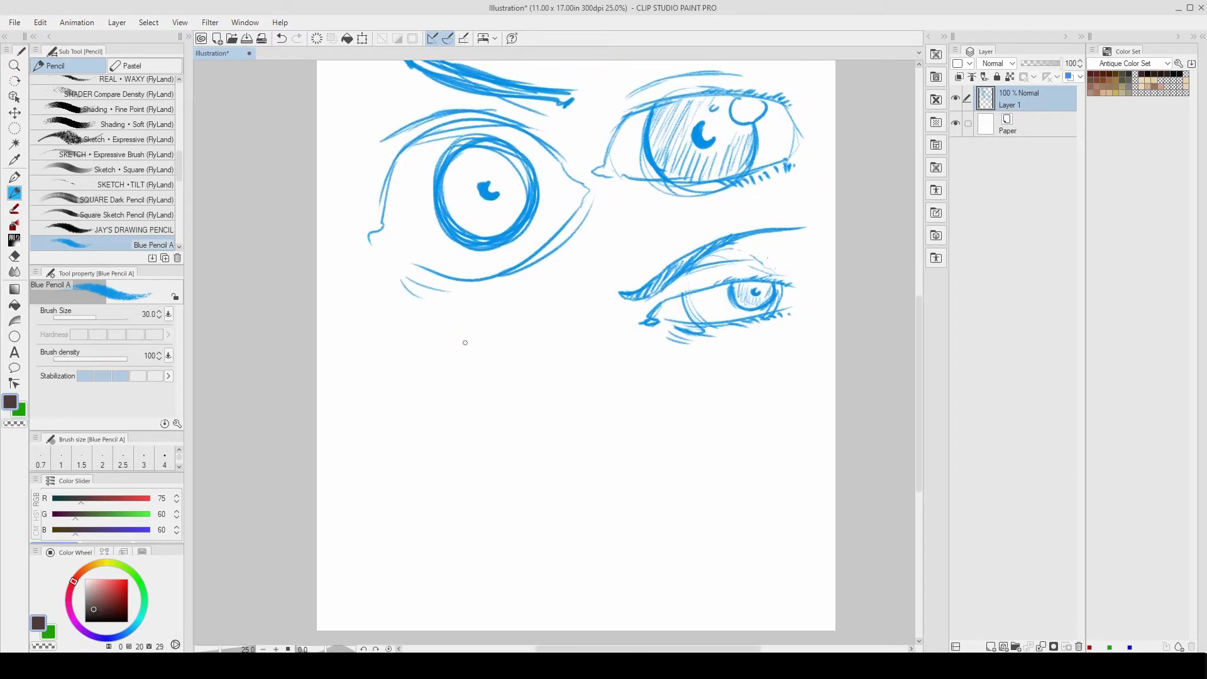
left_click_drag(460, 382, 424, 412)
left_click_drag(605, 419, 588, 385)
left_click_drag(455, 375, 532, 416)
mouse_move(430, 356)
left_mouse_down()
mouse_move(415, 353)
mouse_move(460, 431)
mouse_move(409, 412)
mouse_move(443, 380)
mouse_move(522, 361)
mouse_move(395, 376)
left_mouse_up()
left_click_drag(385, 424, 514, 403)
Add a crease above the fifth eye and shape its inner and outer corners with darker strokes
left_click_drag(400, 336, 487, 331)
mouse_move(394, 365)
left_mouse_down()
mouse_move(377, 387)
mouse_move(380, 412)
left_mouse_up()
left_click_drag(522, 361, 528, 388)
left_click_drag(371, 428, 395, 426)
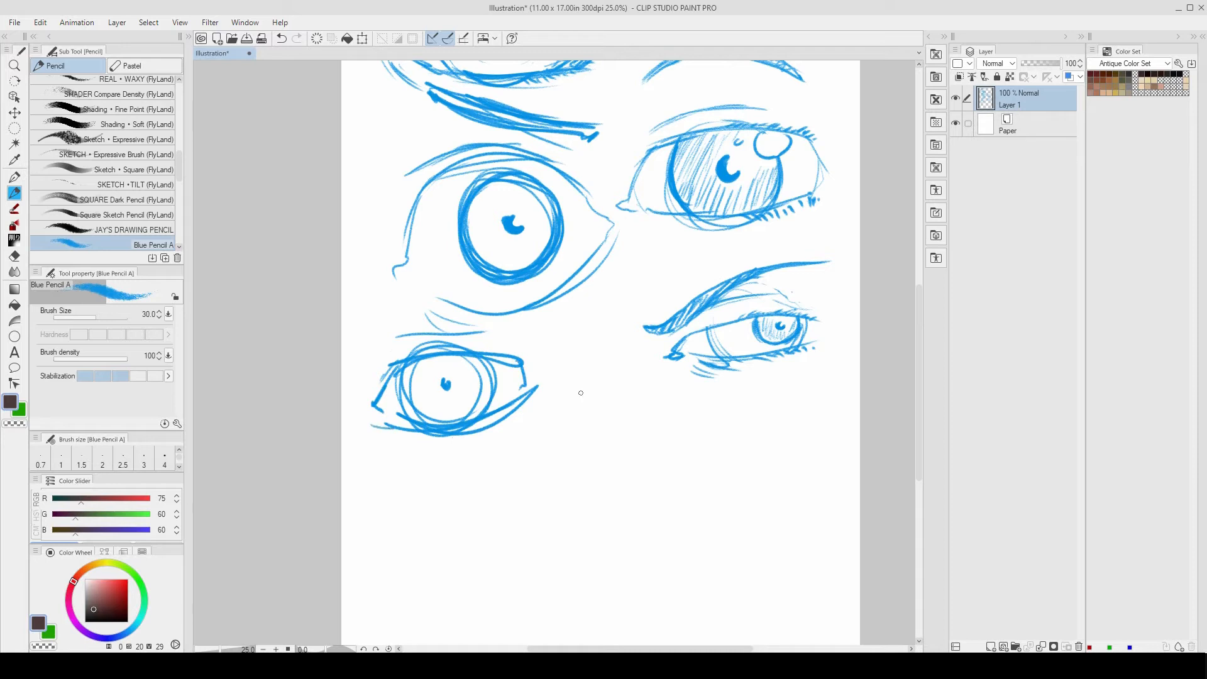
mouse_move(636, 416)
left_mouse_down()
mouse_move(492, 325)
mouse_move(565, 352)
left_mouse_up()
left_click_drag(451, 286, 484, 315)
mouse_move(332, 336)
left_mouse_down()
mouse_move(317, 339)
mouse_move(325, 348)
left_mouse_up()
Hatch the irises of the third and fifth eyes with diagonal strokes
mouse_move(663, 379)
left_mouse_down()
mouse_move(626, 434)
mouse_move(597, 449)
left_mouse_up()
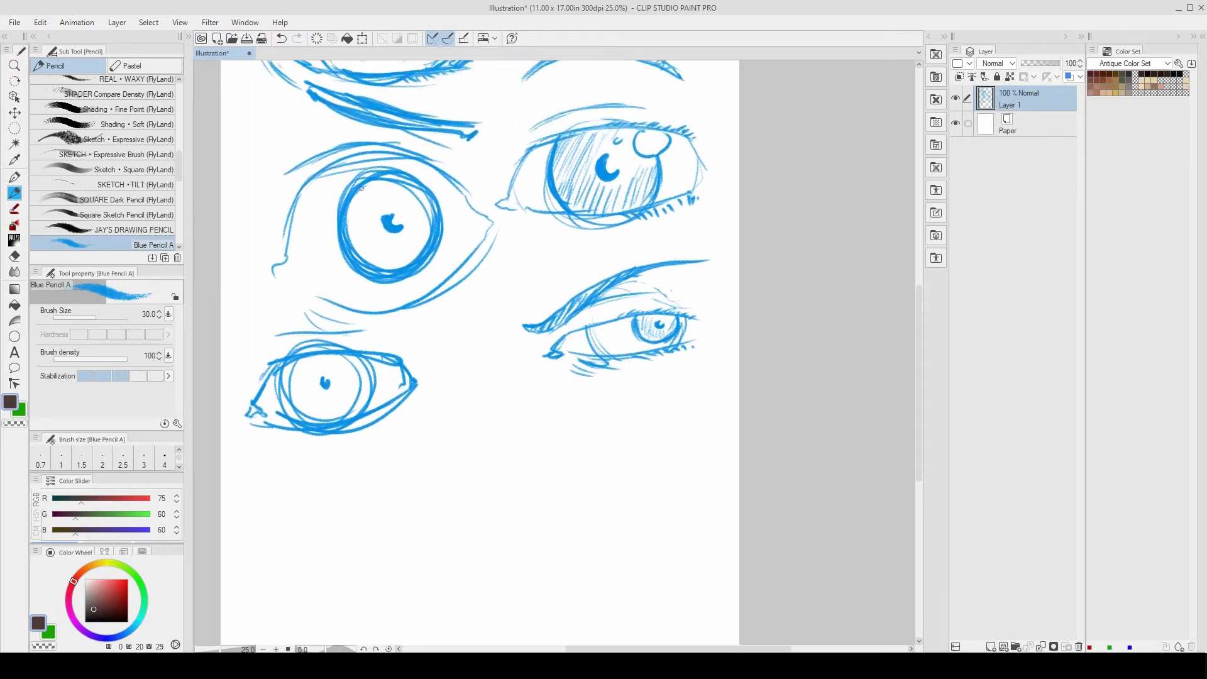
mouse_move(361, 187)
left_mouse_down()
mouse_move(356, 233)
mouse_move(388, 261)
left_mouse_up()
left_click_drag(418, 222, 421, 249)
mouse_move(285, 372)
left_mouse_down()
mouse_move(307, 377)
mouse_move(309, 402)
mouse_move(338, 412)
mouse_move(366, 385)
left_mouse_up()
Draw a thick, low eyebrow directly above the fifth eye
left_click_drag(632, 471, 722, 492)
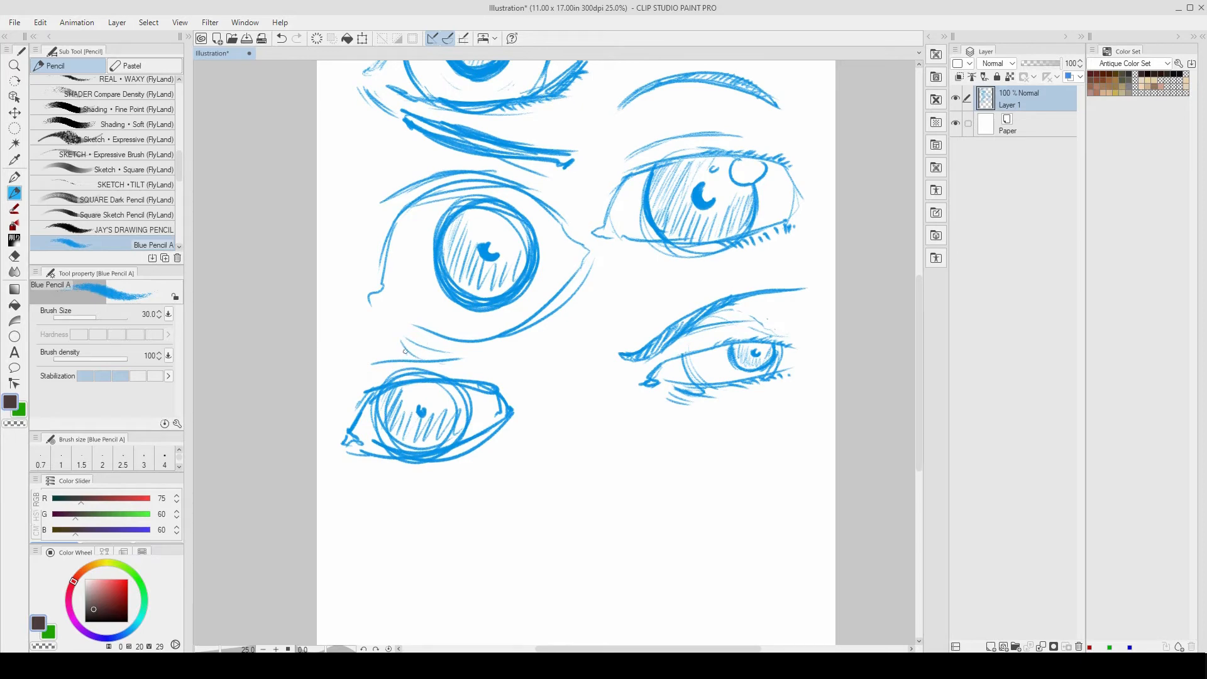
mouse_move(355, 363)
left_mouse_down()
mouse_move(462, 341)
mouse_move(547, 363)
left_mouse_up()
mouse_move(403, 347)
left_mouse_down()
mouse_move(349, 370)
mouse_move(408, 348)
left_mouse_up()
Select all the eye sketches with a rectangular marquee, scale them to 77%, move them to the canvas's upper-left area and deselect
mouse_move(610, 455)
left_mouse_down()
mouse_move(601, 436)
mouse_move(485, 380)
left_mouse_up()
mouse_move(566, 419)
left_mouse_down()
mouse_move(619, 534)
mouse_move(573, 381)
left_mouse_up()
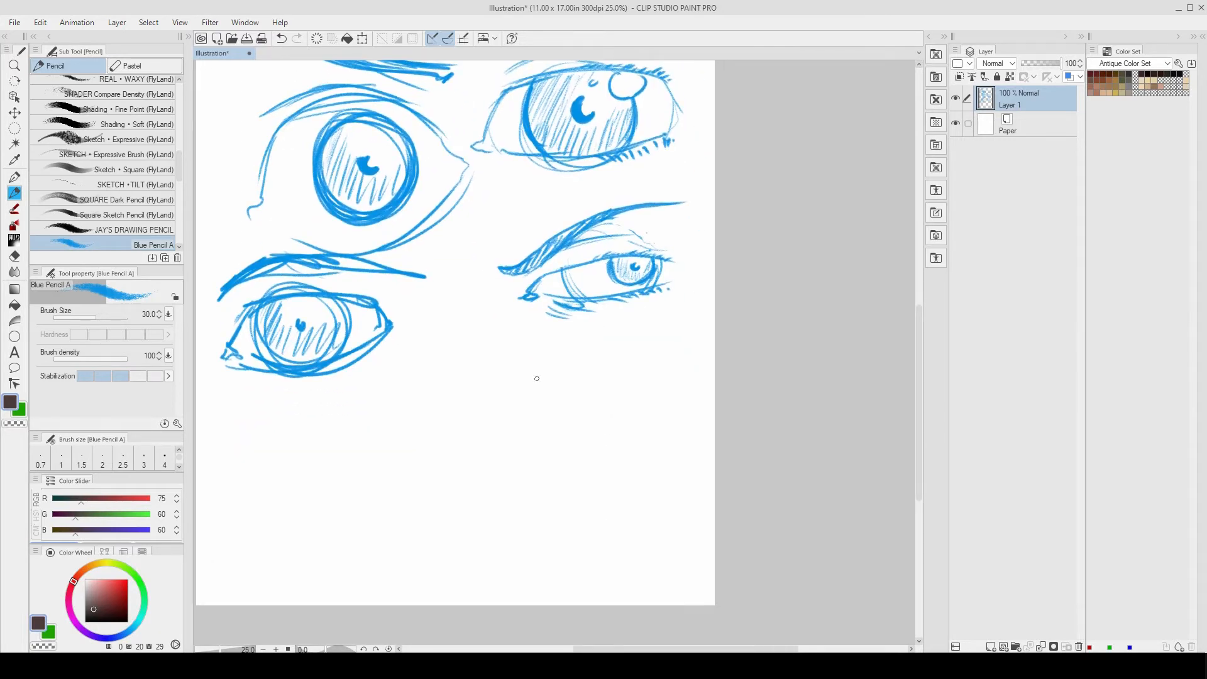
left_click_drag(484, 396, 524, 590)
scroll(564, 403, "down", 2)
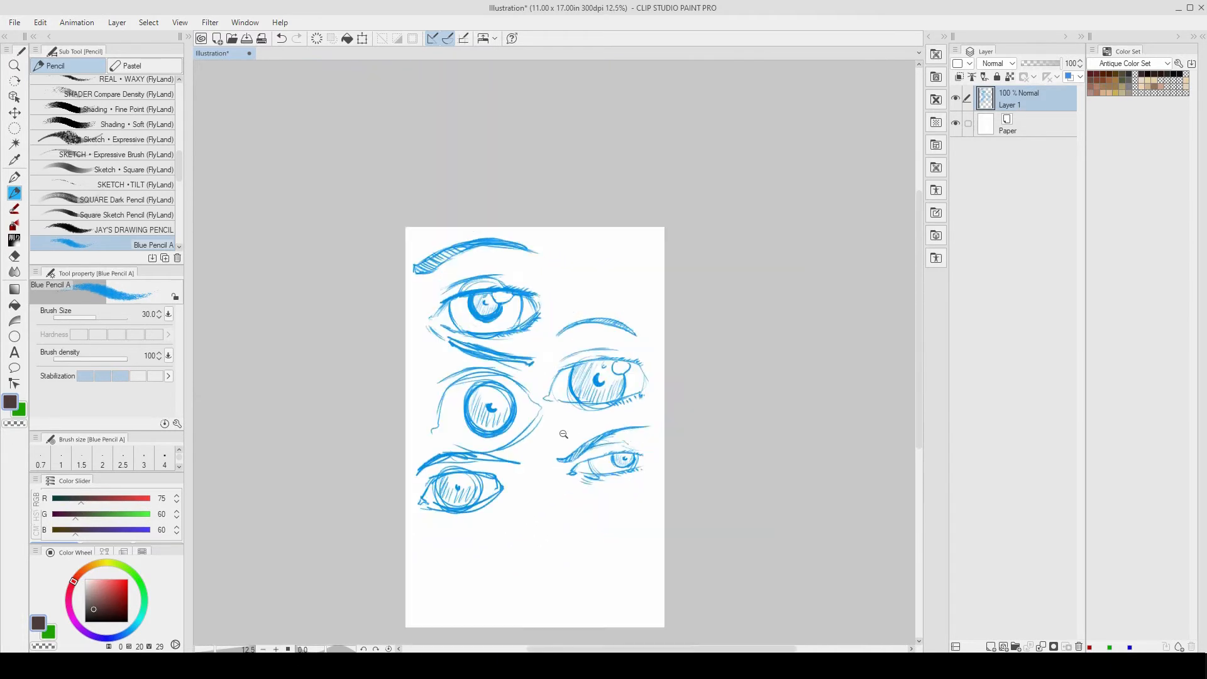
left_click(19, 126)
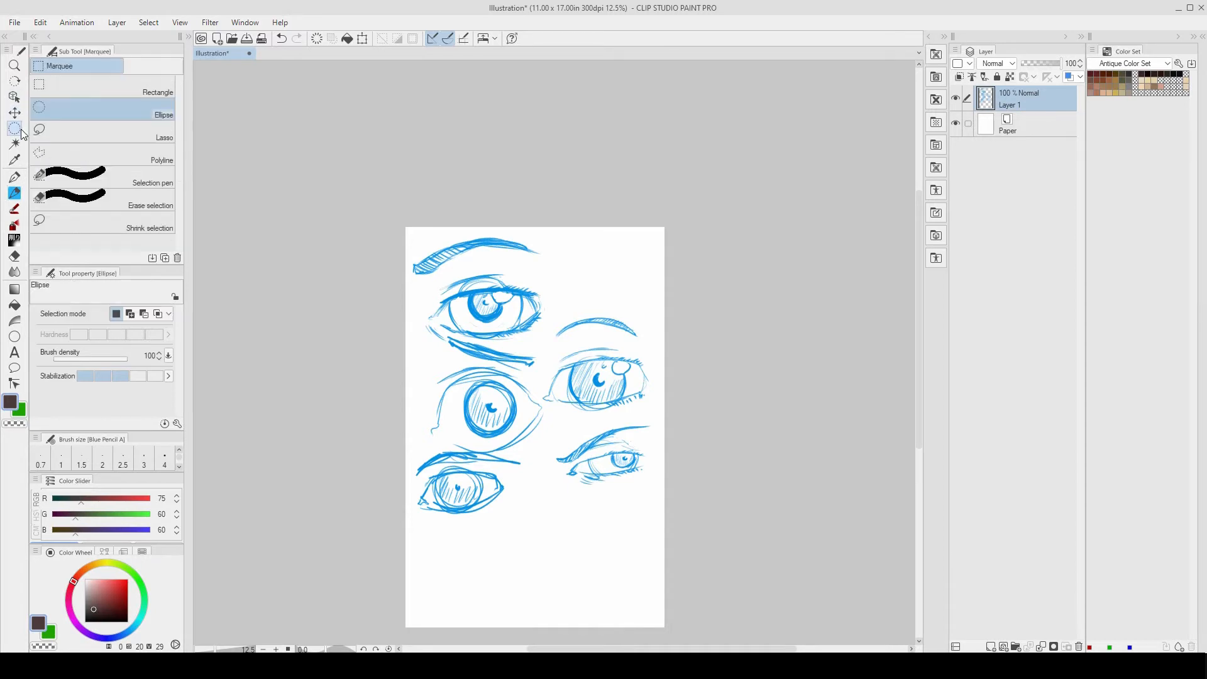
left_click(56, 88)
mouse_move(400, 224)
left_mouse_down()
mouse_move(663, 549)
mouse_move(664, 531)
left_mouse_up()
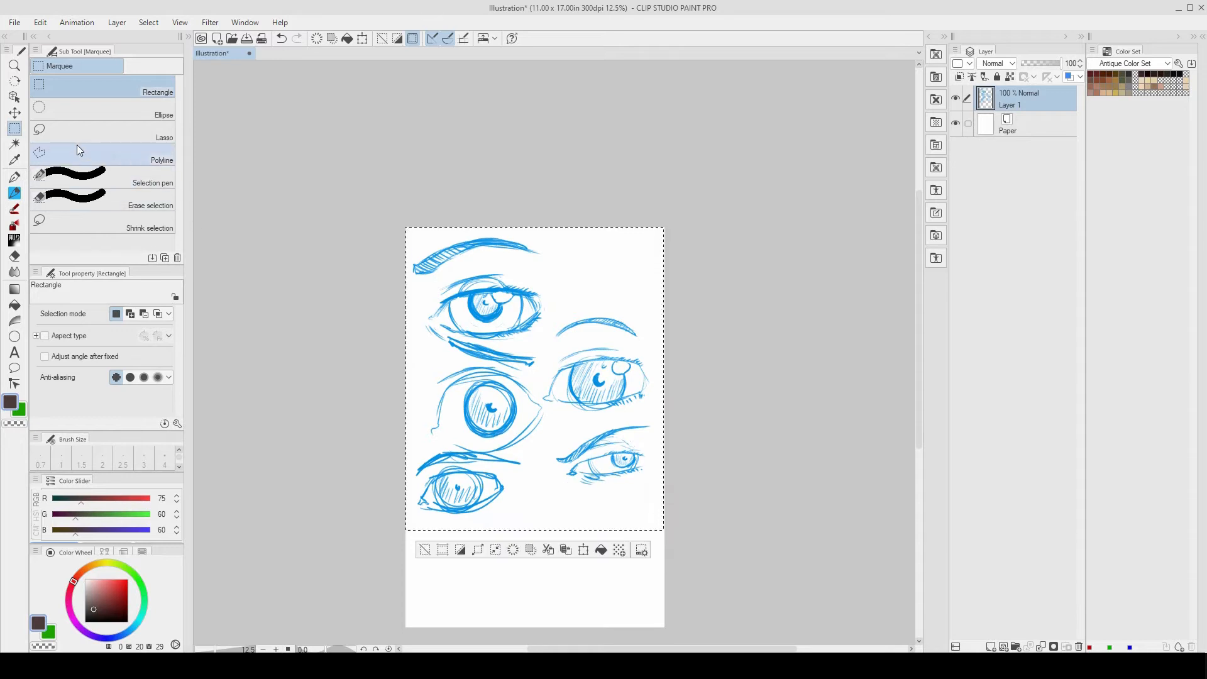
left_click(15, 112)
key("ctrl+t")
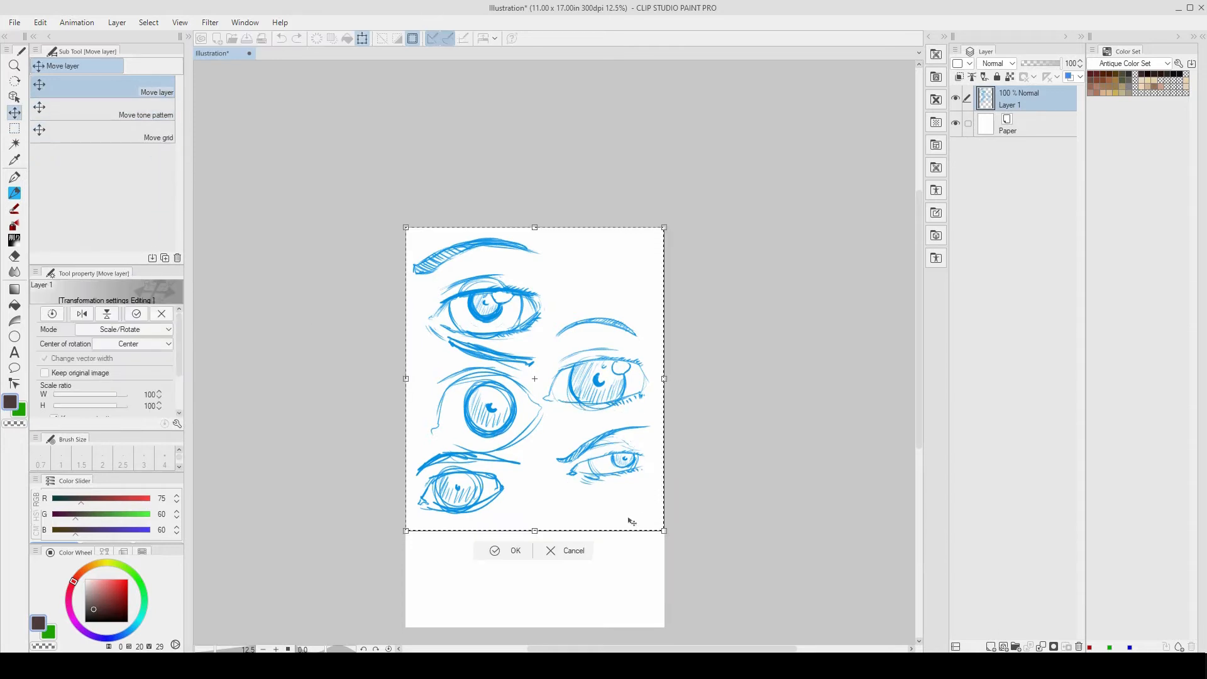
left_click_drag(407, 530, 431, 458)
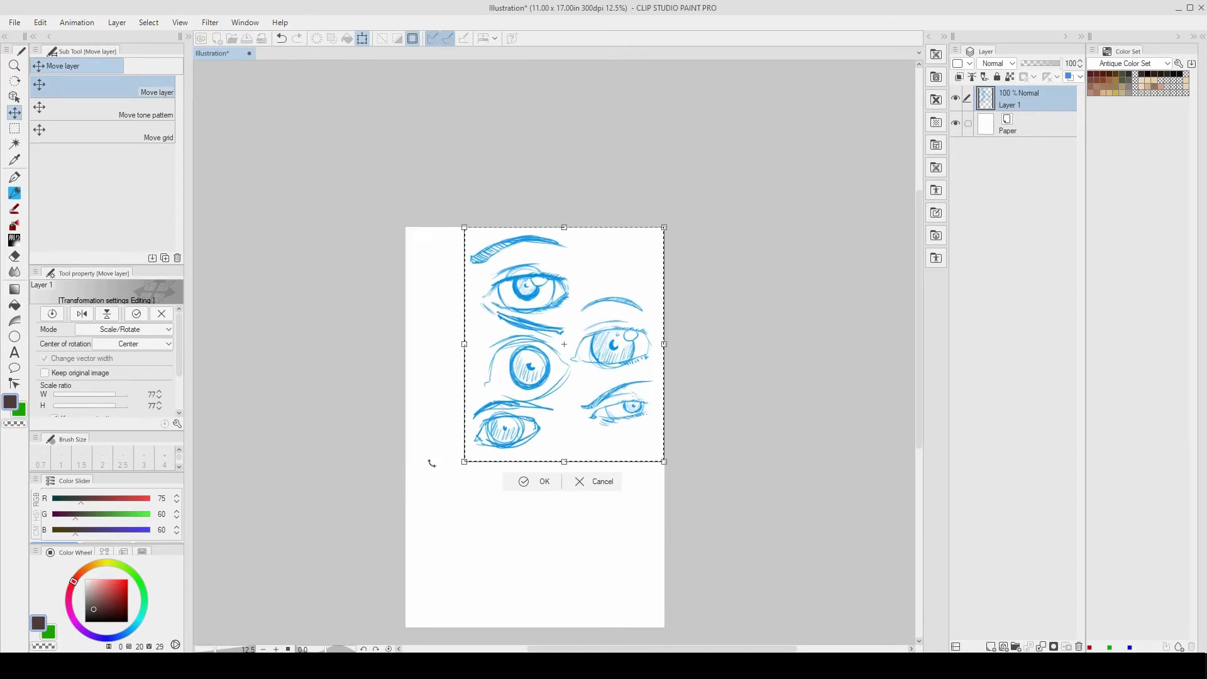
left_click_drag(594, 297, 547, 300)
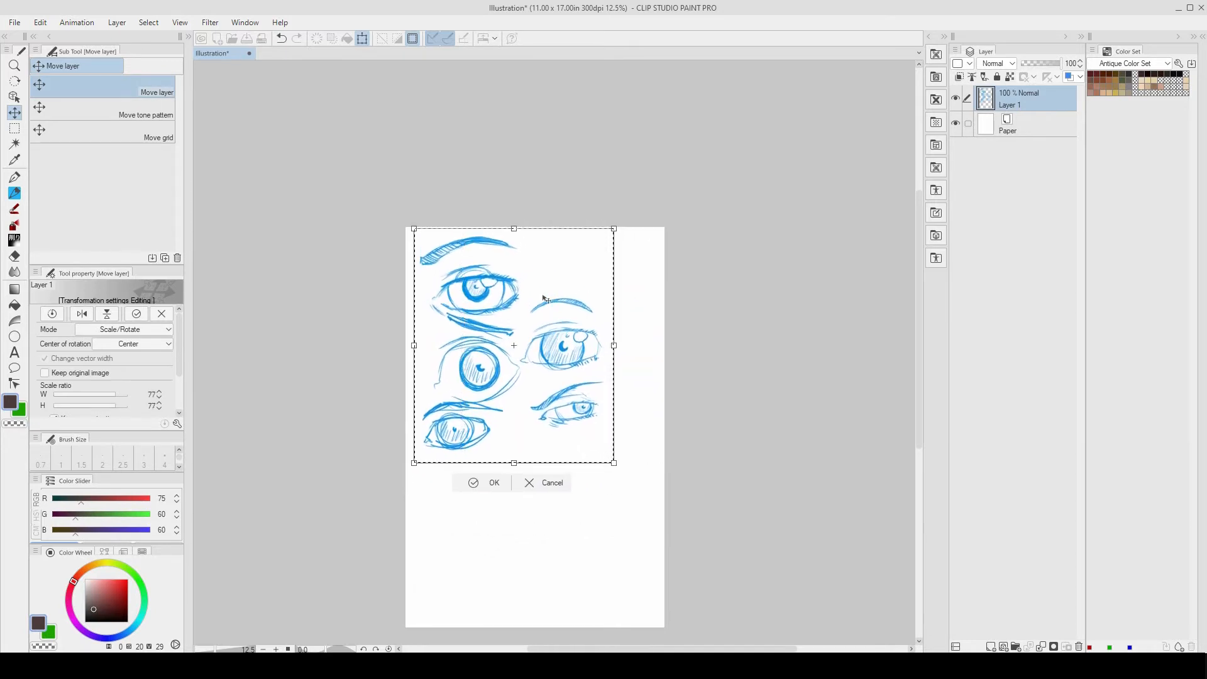
key("Return")
key("m")
key("ctrl+d")
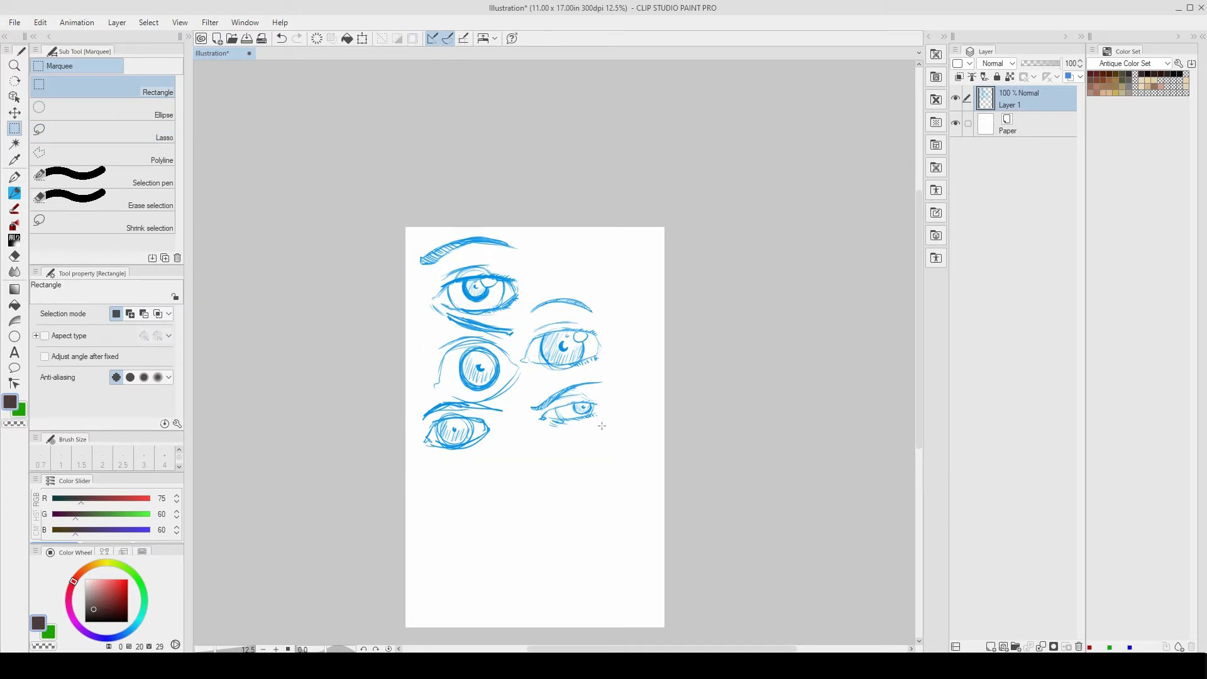
scroll(599, 401, "up", 3)
left_click_drag(612, 449, 628, 292)
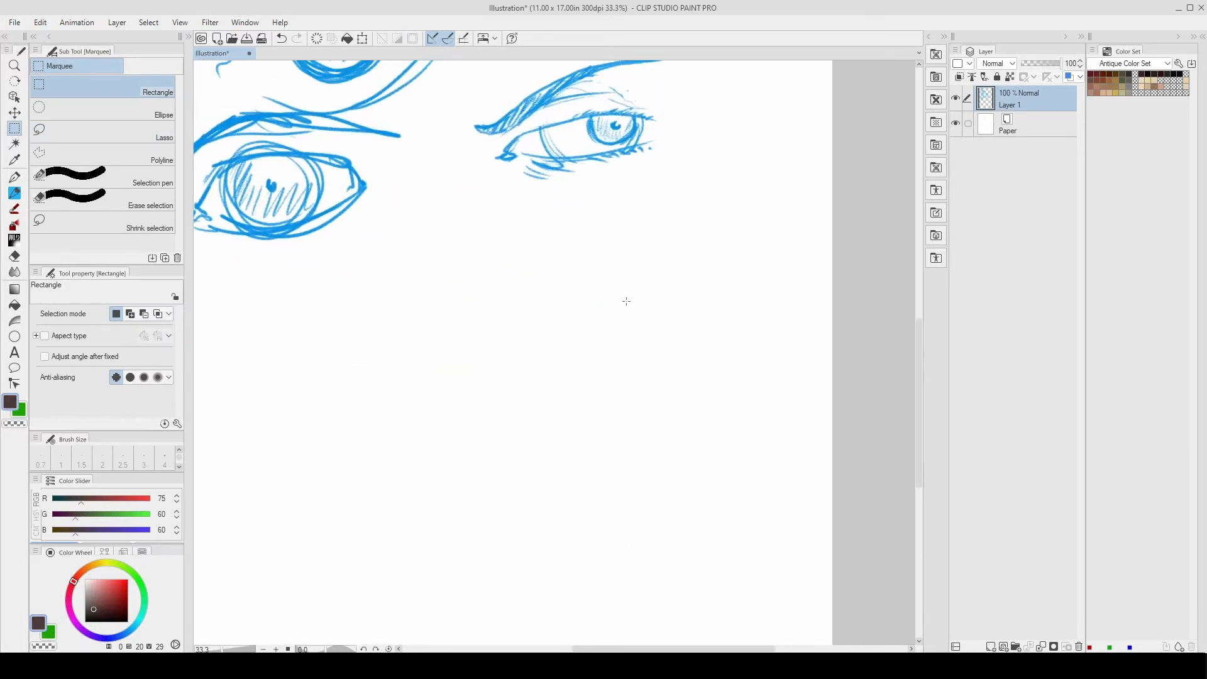
With the Blue Pencil A brush, draw a long arched upper-lid line in the blank area below the lowest right-hand eye
key("p")
mouse_move(628, 323)
left_mouse_down()
mouse_move(707, 204)
mouse_move(717, 264)
mouse_move(677, 267)
left_mouse_up()
mouse_move(630, 323)
left_mouse_down()
mouse_move(736, 223)
mouse_move(671, 307)
mouse_move(685, 302)
mouse_move(691, 280)
mouse_move(633, 319)
left_mouse_up()
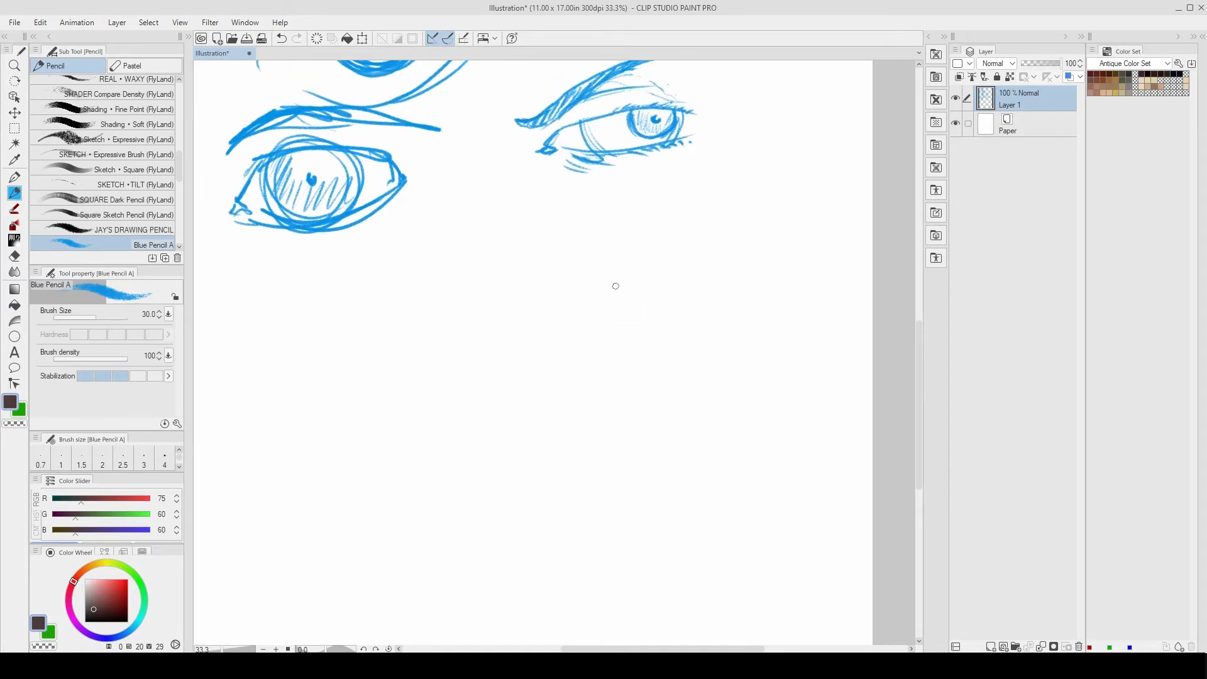
mouse_move(621, 341)
left_mouse_down()
mouse_move(585, 348)
mouse_move(551, 280)
left_mouse_up()
mouse_move(635, 241)
left_mouse_down()
mouse_move(615, 270)
mouse_move(734, 237)
left_mouse_up()
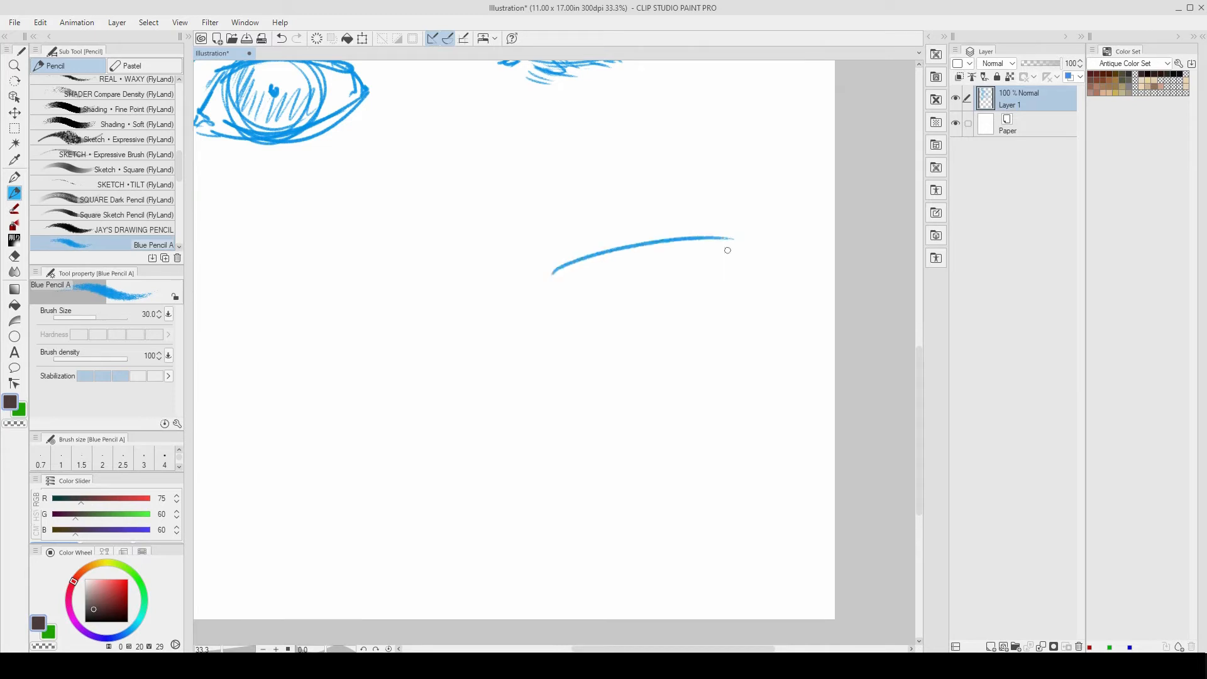
Review the finished eye sketches higher on the page in relation to the new upper-lid line
mouse_move(628, 235)
left_mouse_down()
mouse_move(701, 412)
mouse_move(650, 544)
mouse_move(660, 600)
left_mouse_up()
mouse_move(655, 260)
left_mouse_down()
mouse_move(699, 325)
mouse_move(726, 405)
left_mouse_up()
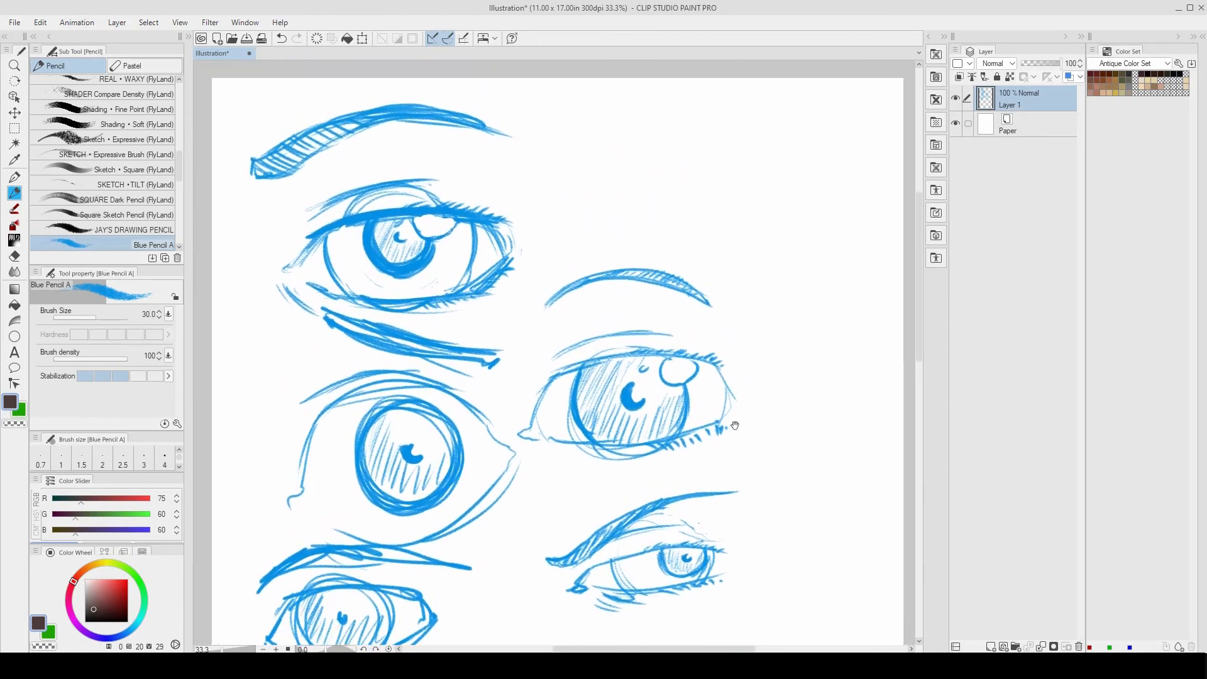
left_click_drag(643, 403, 602, 258)
left_click_drag(725, 314, 733, 205)
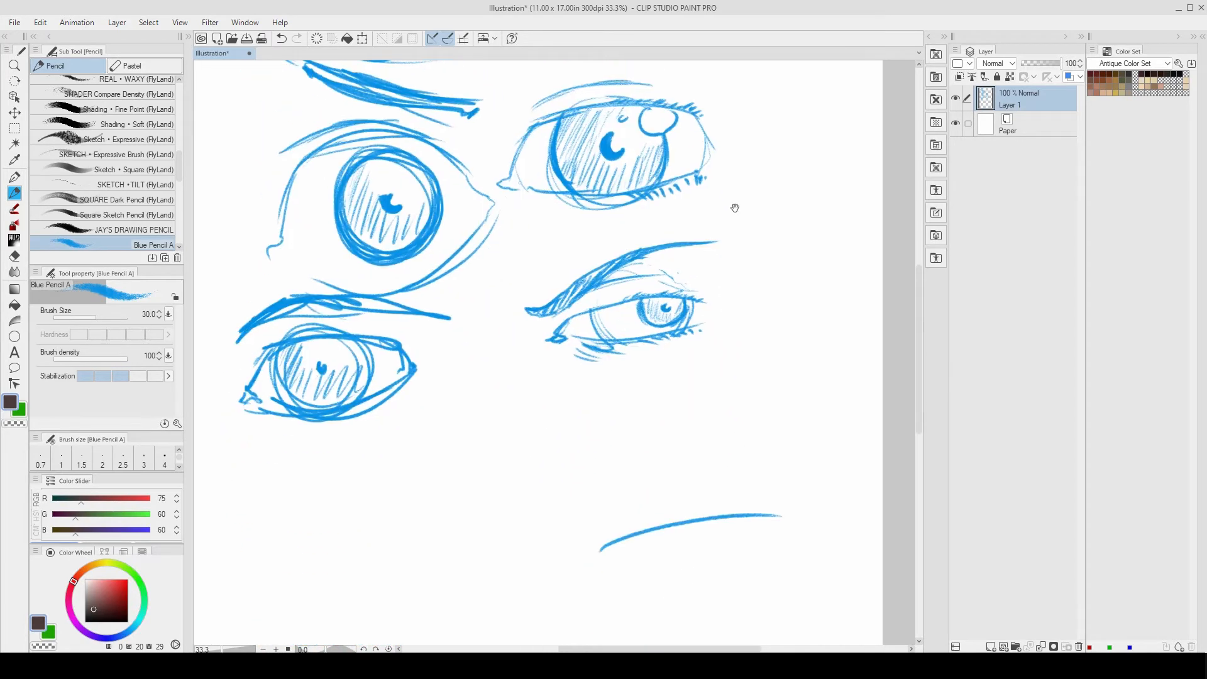
left_click_drag(727, 386, 744, 281)
left_click_drag(761, 354, 736, 272)
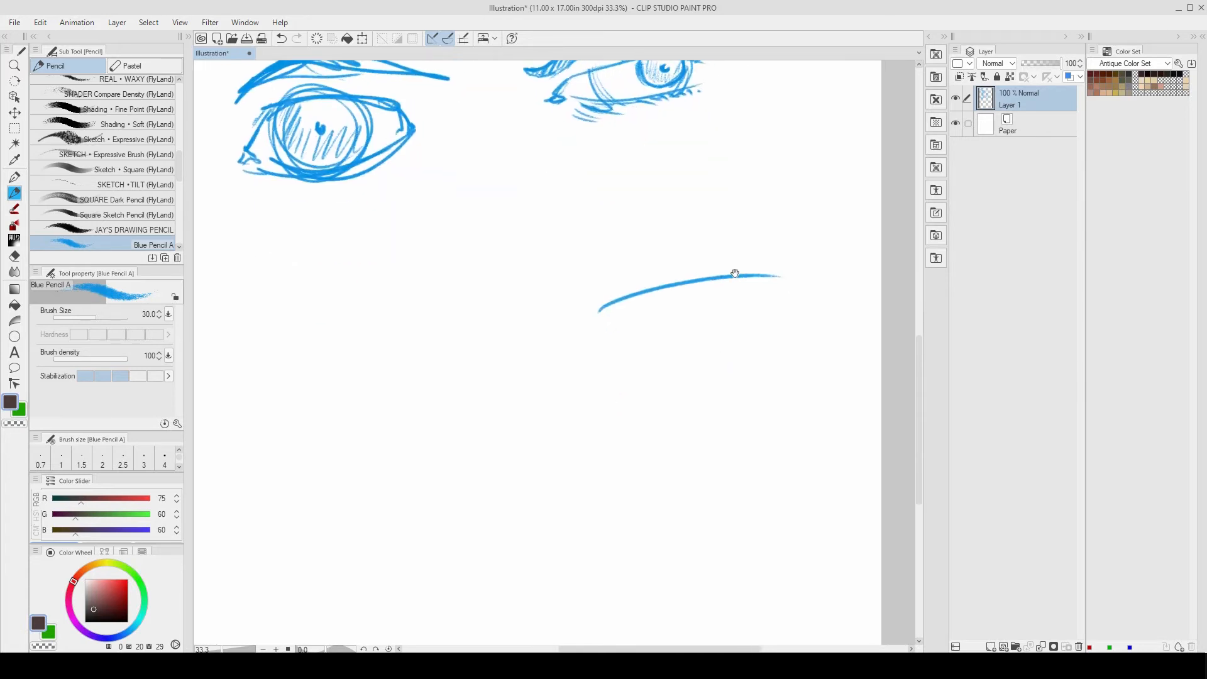
left_click_drag(647, 275, 629, 356)
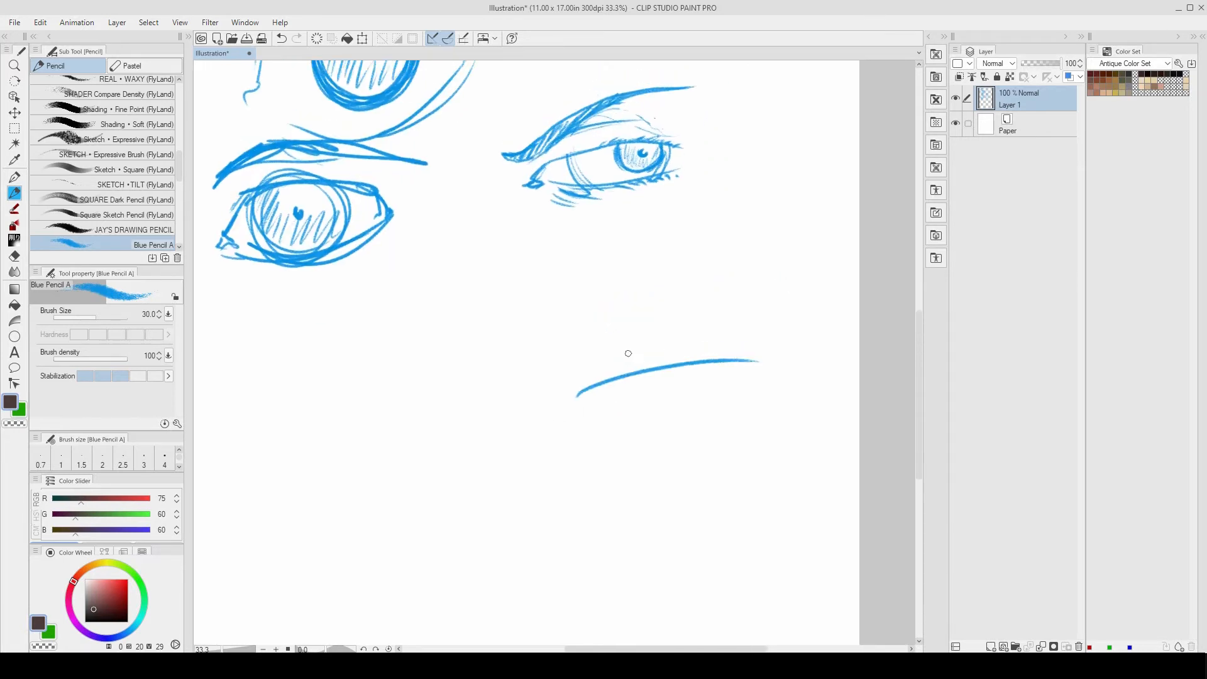
left_click_drag(635, 179, 679, 278)
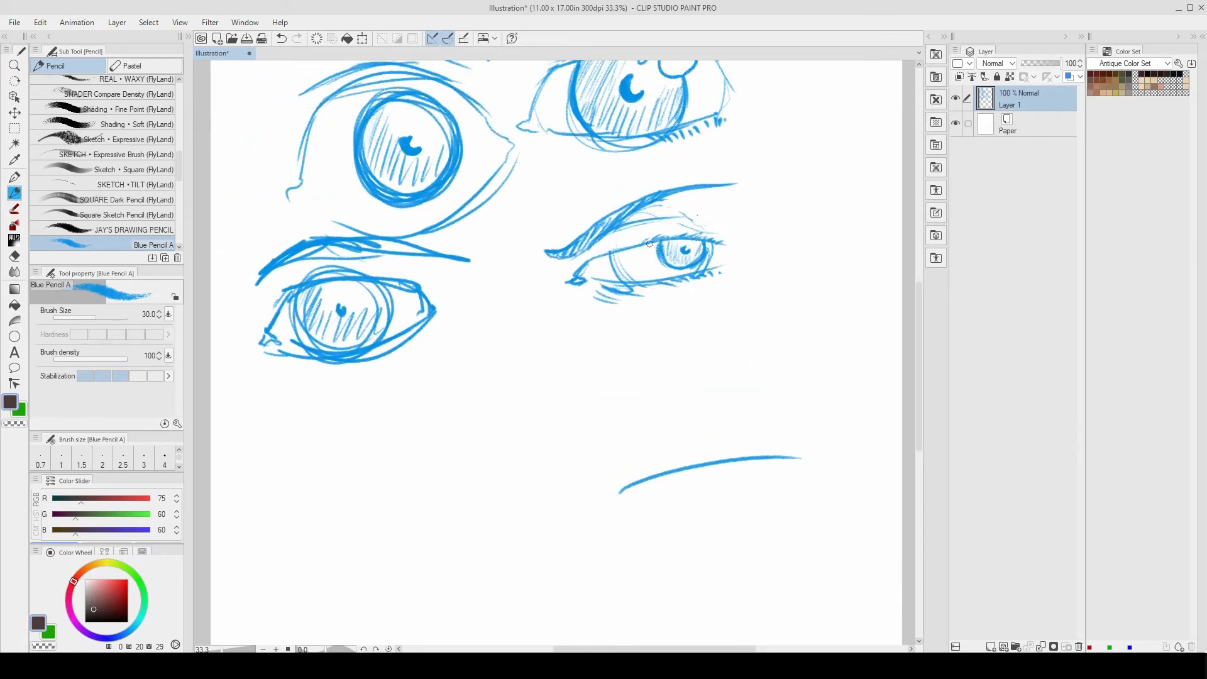
mouse_move(689, 142)
left_mouse_down()
mouse_move(691, 251)
mouse_move(718, 274)
mouse_move(732, 322)
mouse_move(730, 261)
mouse_move(741, 452)
mouse_move(763, 504)
mouse_move(710, 212)
left_mouse_up()
left_click_drag(736, 444, 701, 360)
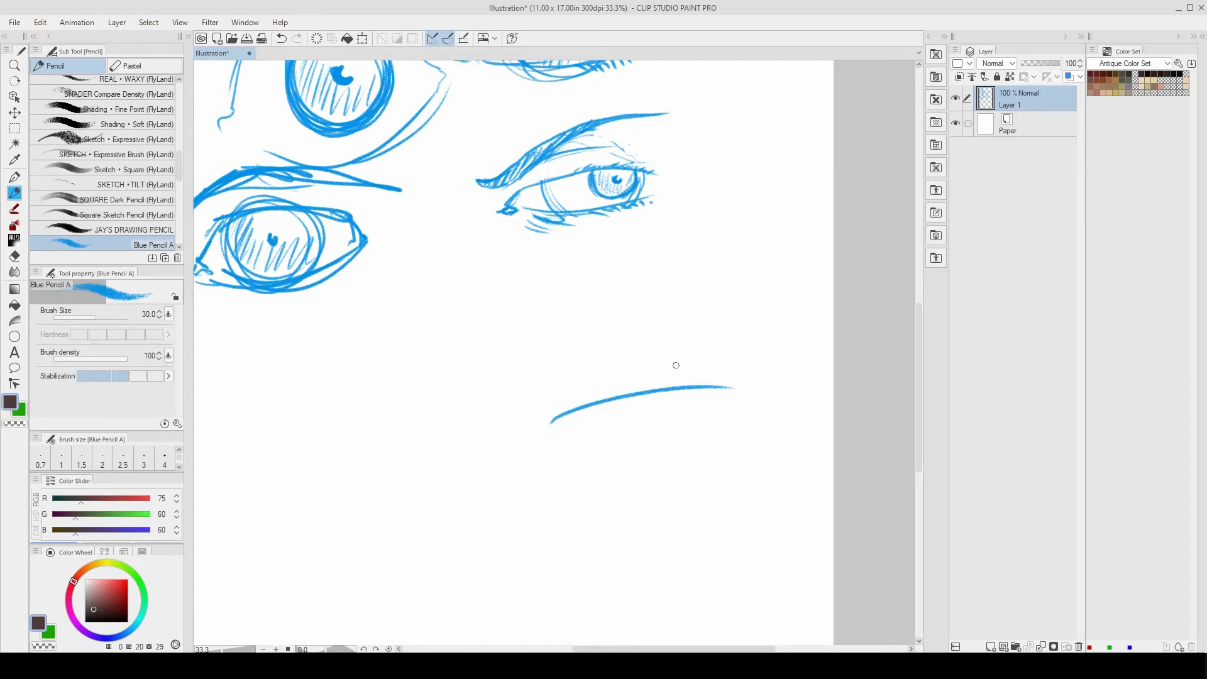
left_click_drag(676, 365, 655, 307)
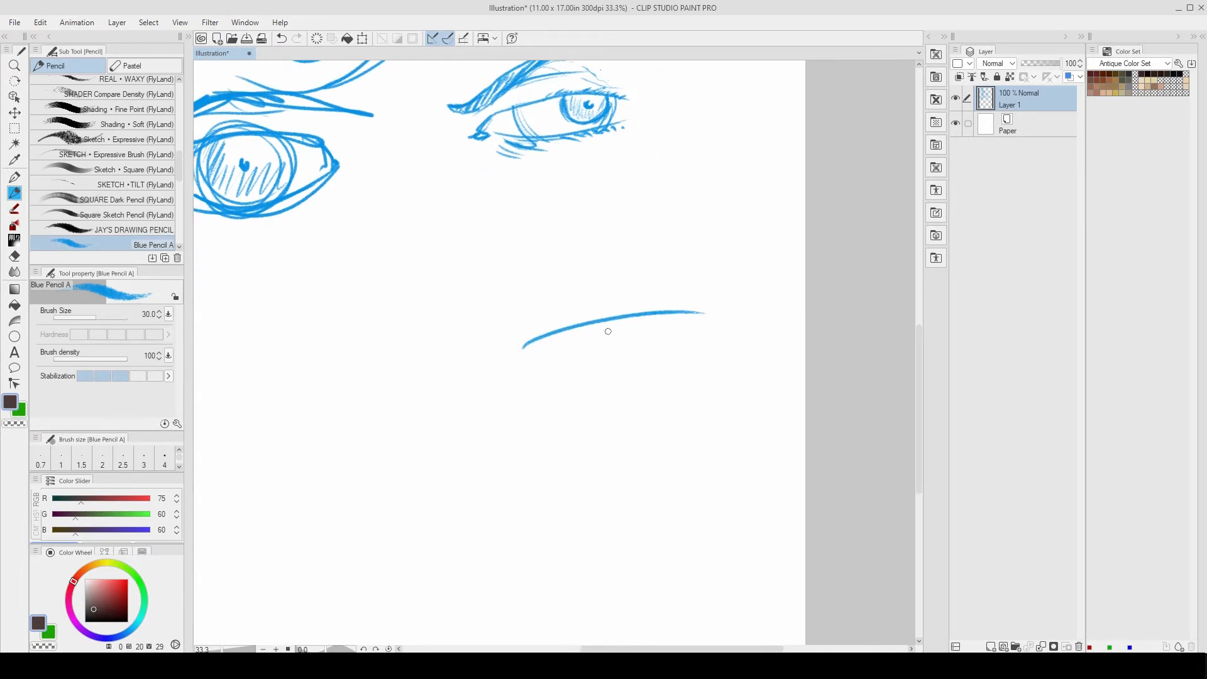
left_click_drag(669, 331, 616, 317)
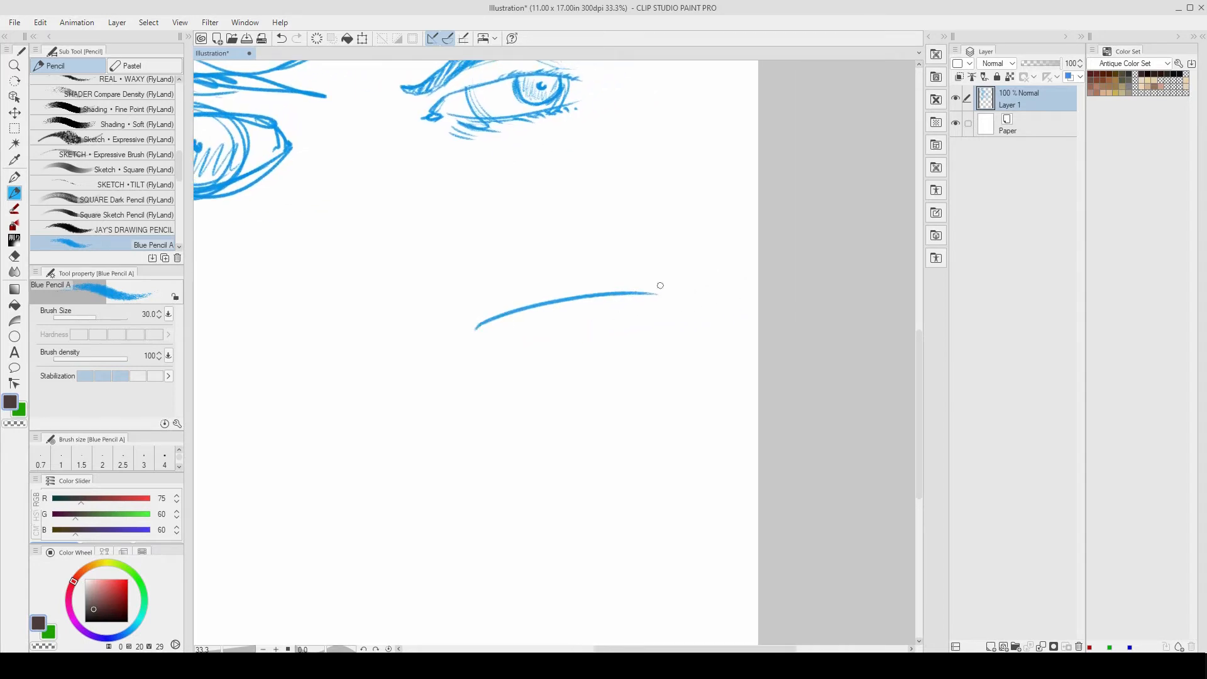
Draw the new eye's curved outer edge and its slanted inner edge ending in a small hooked tear duct
left_click_drag(657, 293, 641, 399)
left_click_drag(480, 327, 448, 395)
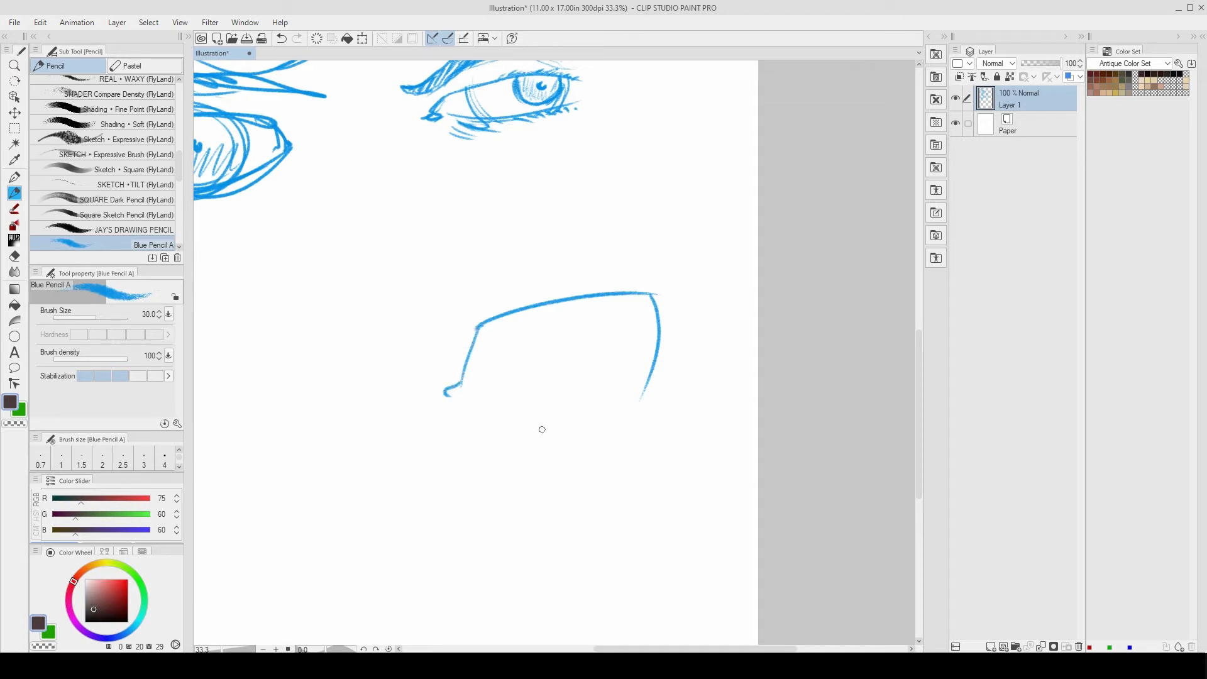
left_click_drag(474, 344, 530, 313)
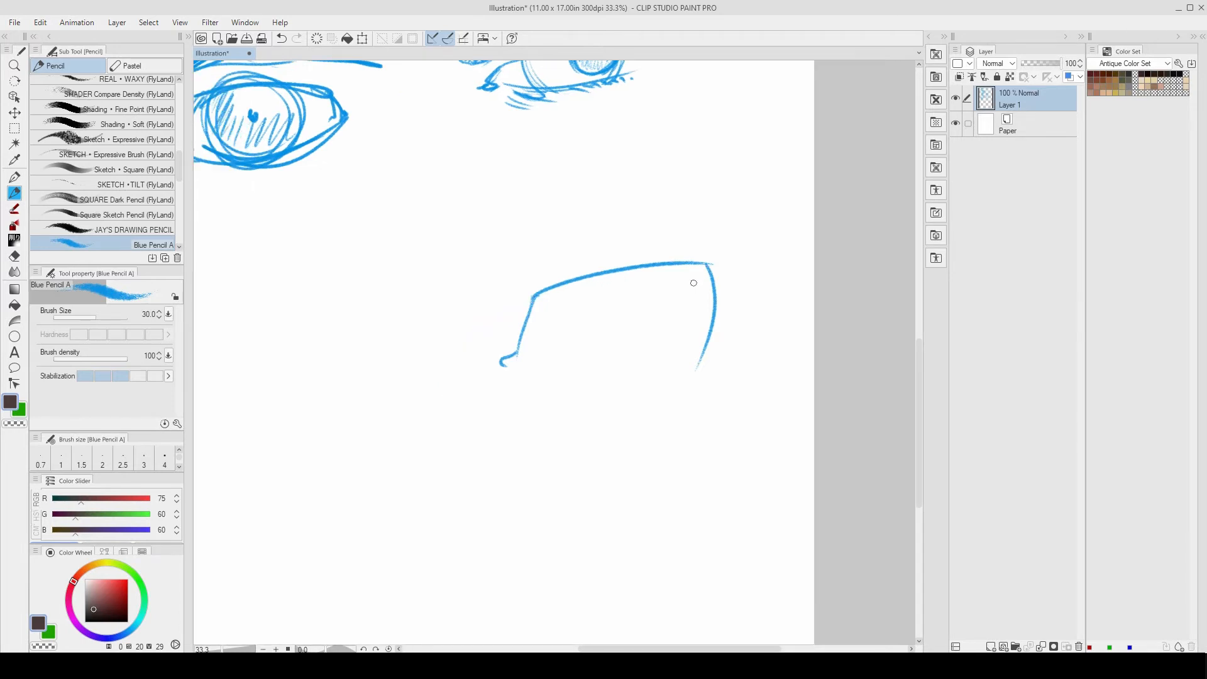
Rotate the canvas and double the new eye's upper lid with a second line along its underside
key("minus")
key("minus")
key("minus")
key("minus")
key("minus")
key("minus")
key("minus")
key("minus")
key("minus")
key("minus")
key("minus")
key("minus")
key("minus")
key("minus")
key("minus")
key("minus")
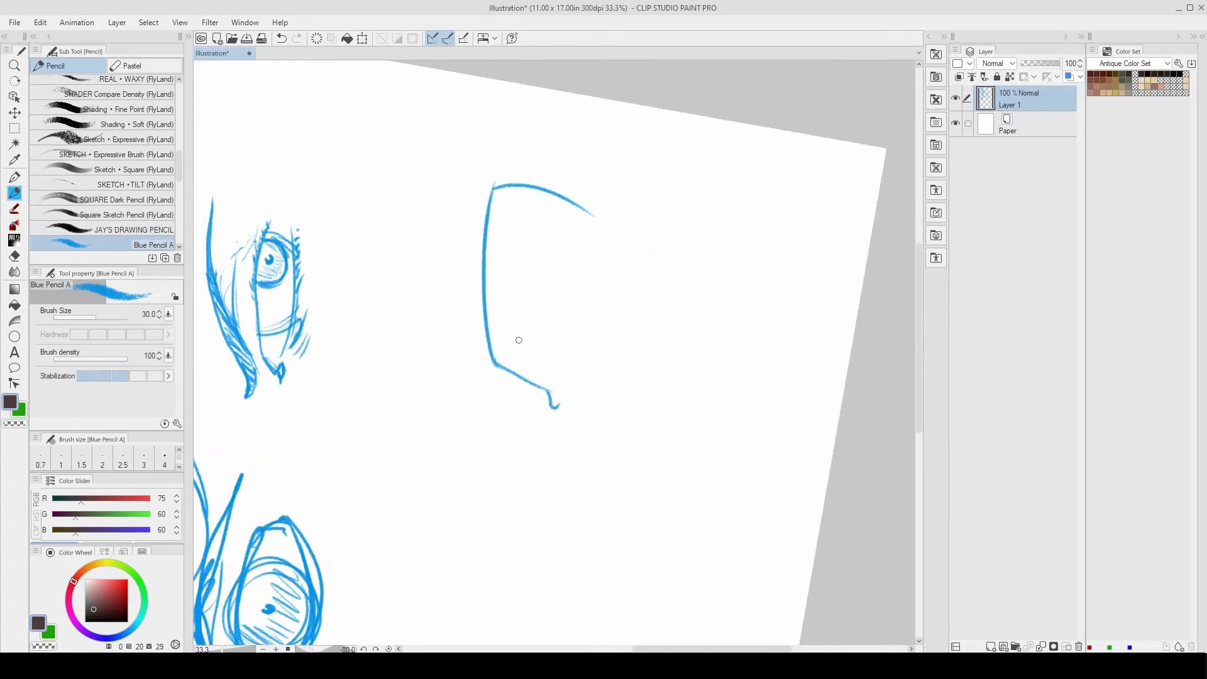
key("minus")
mouse_move(494, 362)
left_mouse_down()
mouse_move(491, 197)
mouse_move(489, 337)
left_mouse_up()
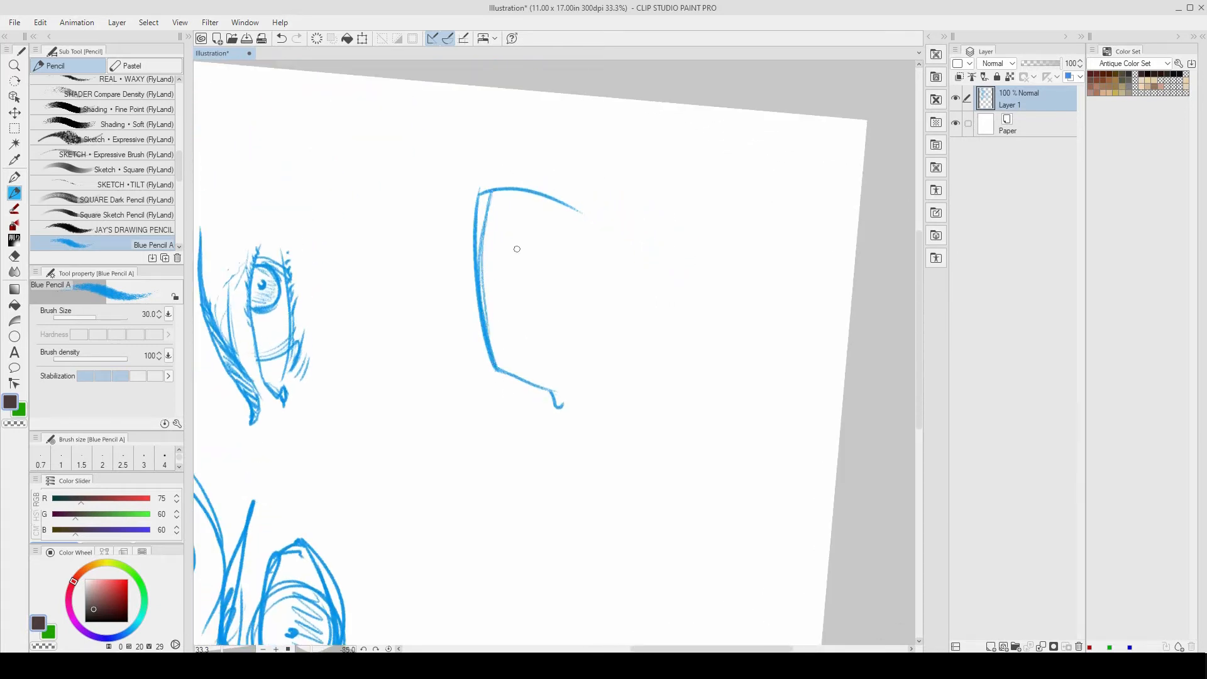
Double the eye's outer edge with an inner curve, straighten the canvas and add a short lower-lid stroke near the tear duct
left_click_drag(542, 224, 567, 284)
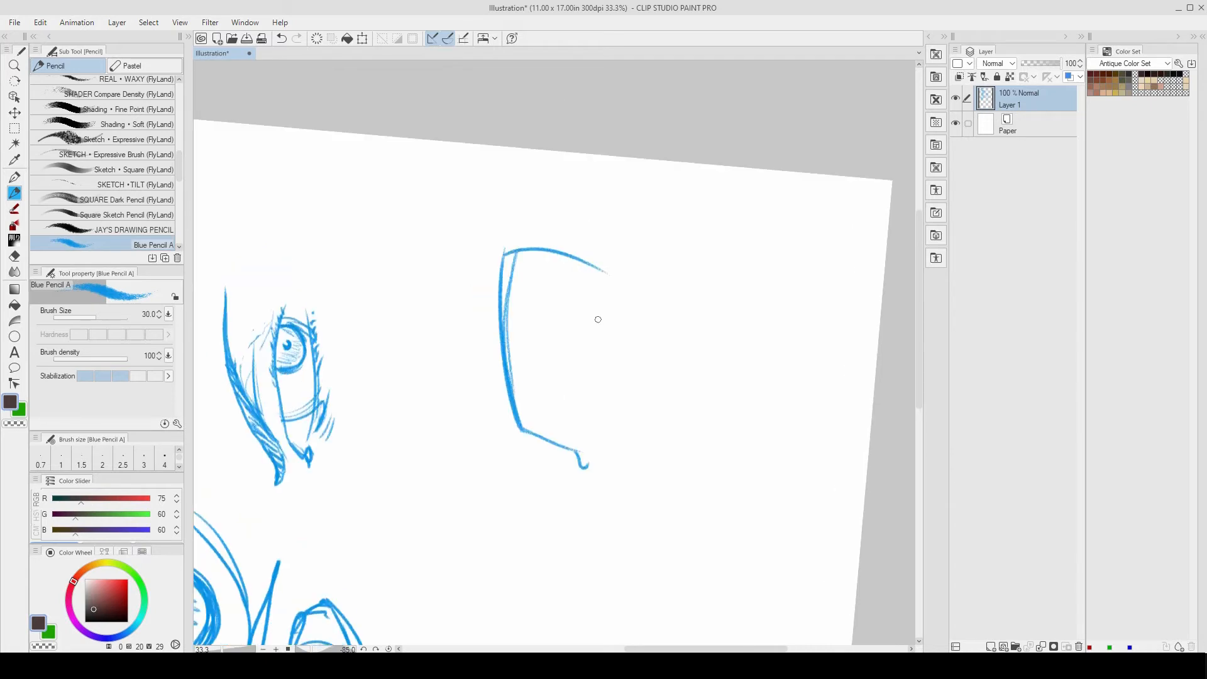
key("minus")
key("minus")
key("minus")
key("minus")
key("minus")
key("minus")
key("minus")
key("minus")
key("minus")
key("minus")
key("minus")
key("minus")
key("minus")
key("minus")
key("minus")
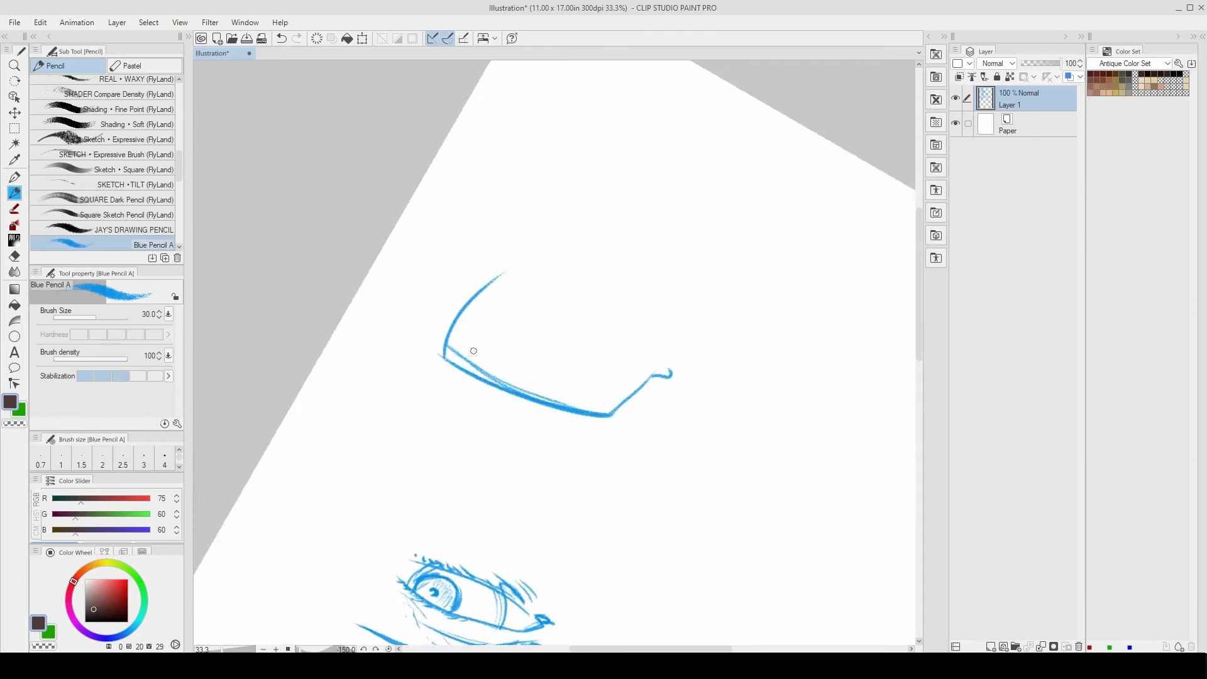
left_click_drag(458, 369, 484, 286)
left_click_drag(458, 367, 486, 285)
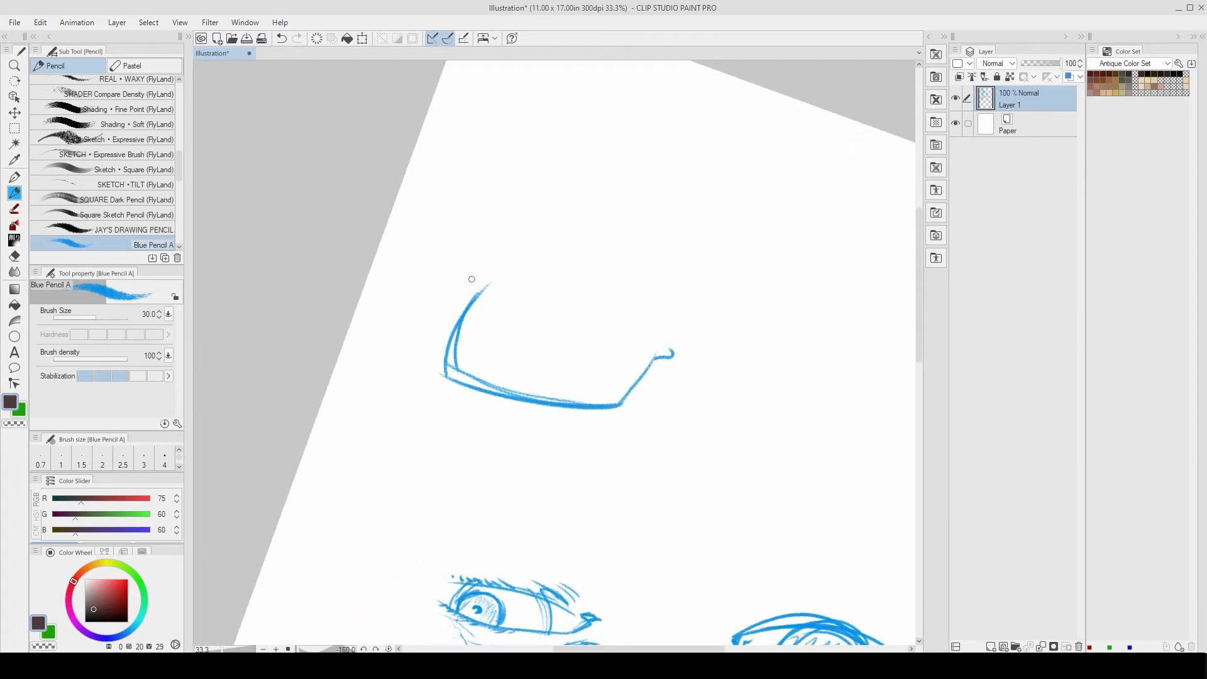
key("ctrl+at")
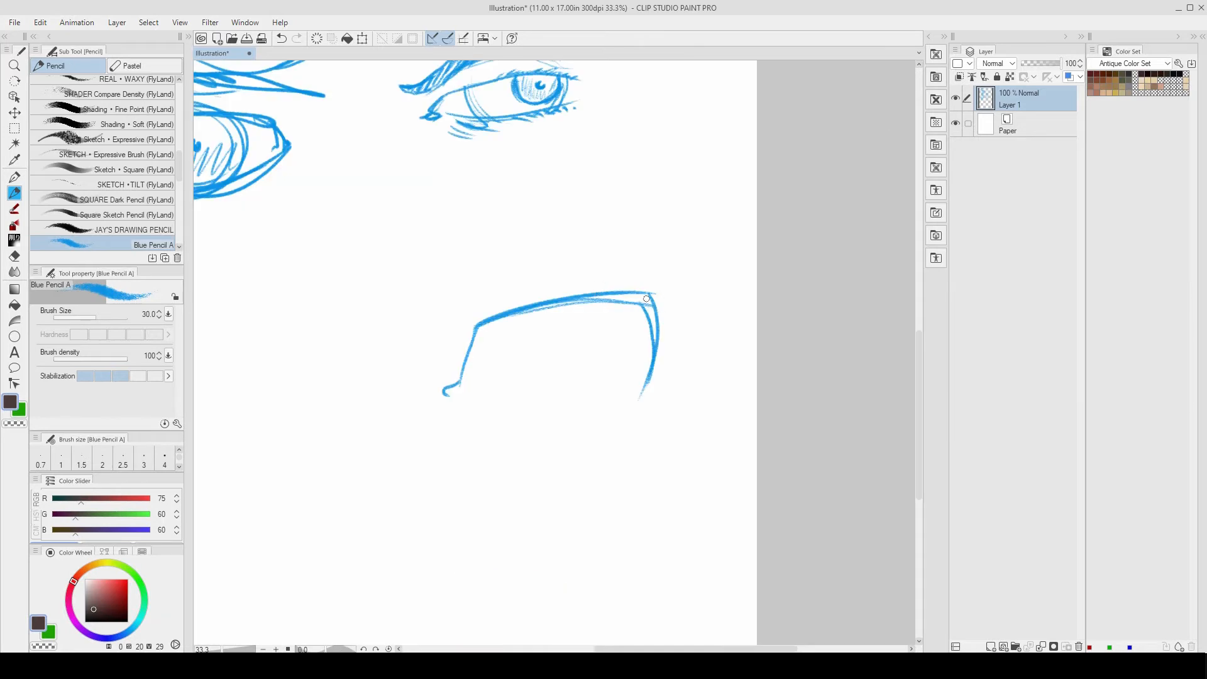
mouse_move(472, 399)
left_mouse_down()
mouse_move(516, 409)
mouse_move(725, 401)
mouse_move(665, 457)
left_mouse_up()
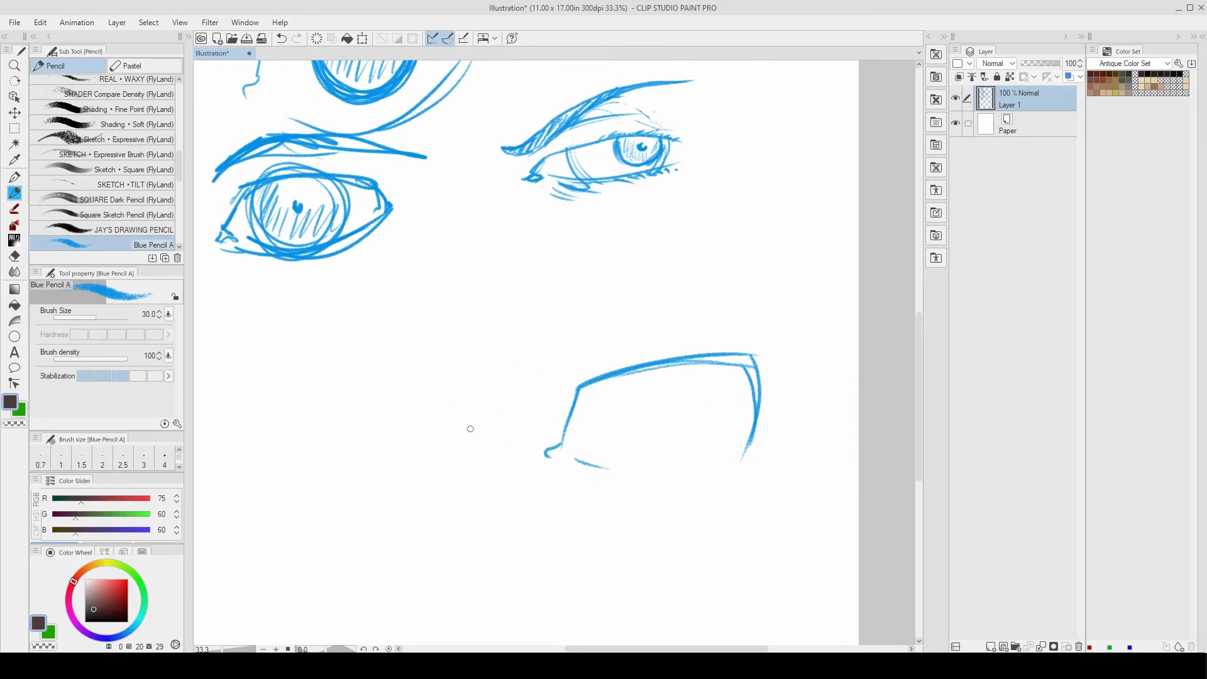
left_click_drag(485, 324, 528, 326)
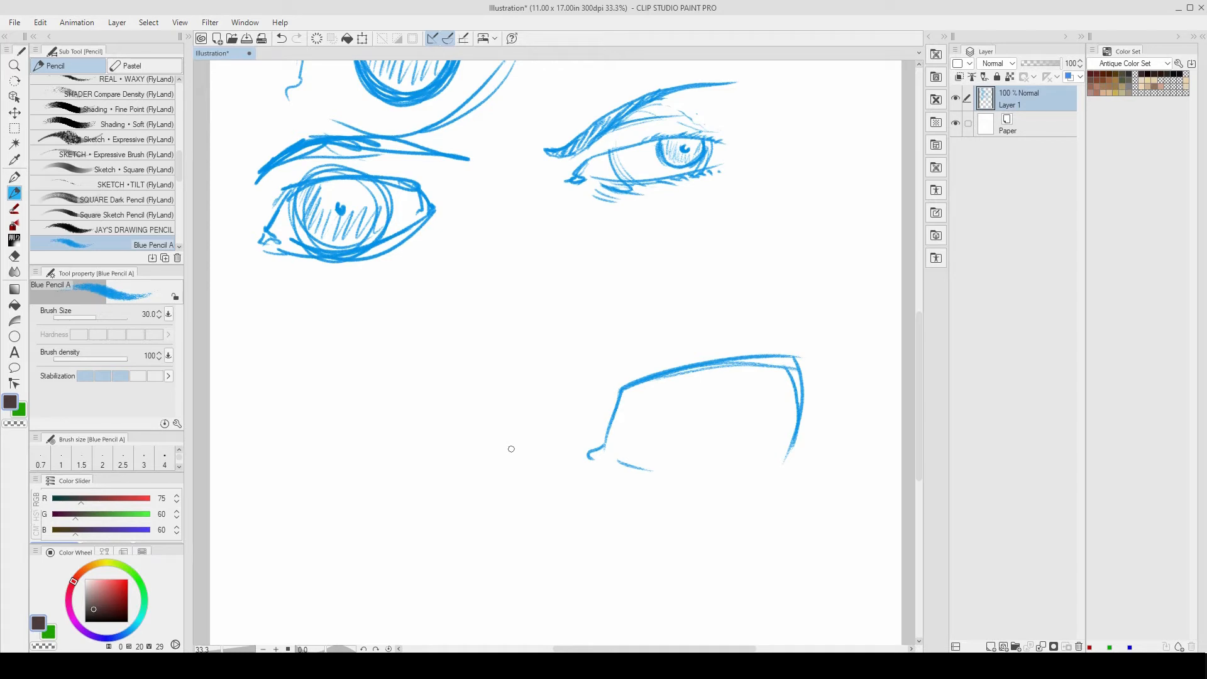
left_click_drag(515, 450, 403, 388)
key("ctrl+z")
left_click_drag(509, 448, 418, 364)
key("ctrl+z")
mouse_move(507, 440)
left_mouse_down()
mouse_move(476, 392)
mouse_move(413, 354)
mouse_move(508, 442)
left_mouse_up()
key("ctrl+z")
key("ctrl+z")
left_click_drag(420, 350, 507, 444)
key("ctrl+z")
Draw a narrow companion eye beside the wide one, with a steeply slanted upper lid, hooked tear duct and curved outer edge
left_click_drag(441, 349, 513, 445)
left_click_drag(582, 383, 549, 335)
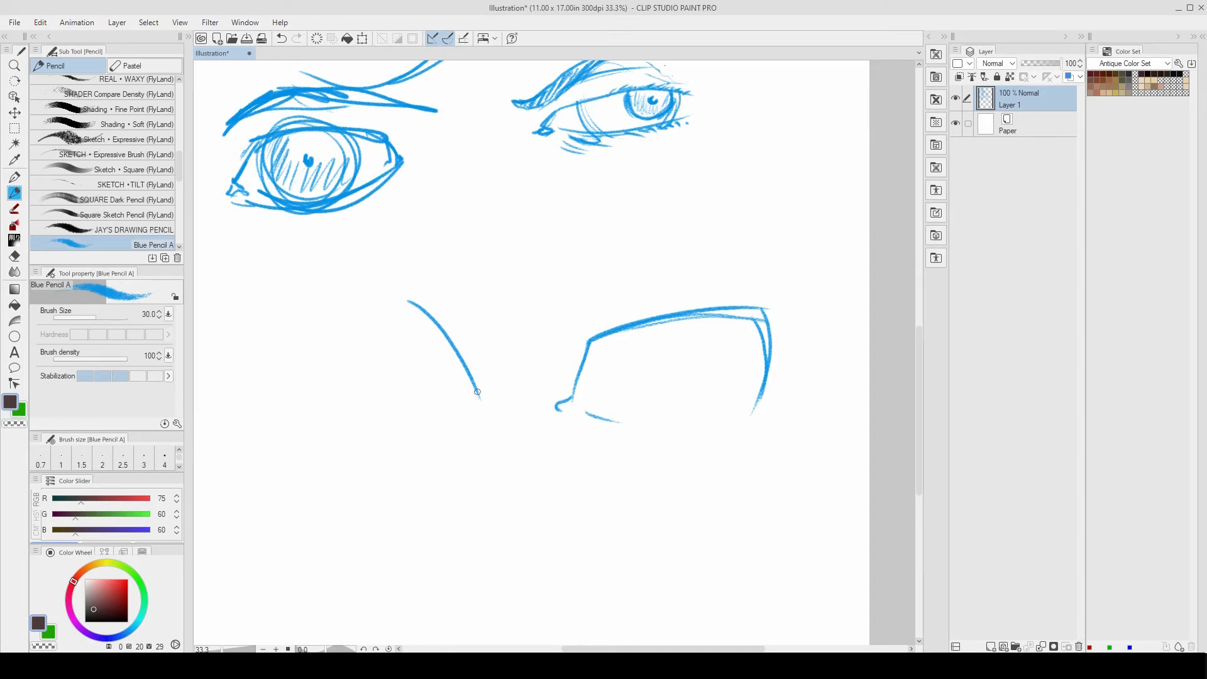
left_click_drag(477, 385, 482, 410)
key("ctrl+z")
key("ctrl+z")
key("ctrl+z")
left_click_drag(409, 303, 410, 391)
left_click_drag(671, 402, 620, 378)
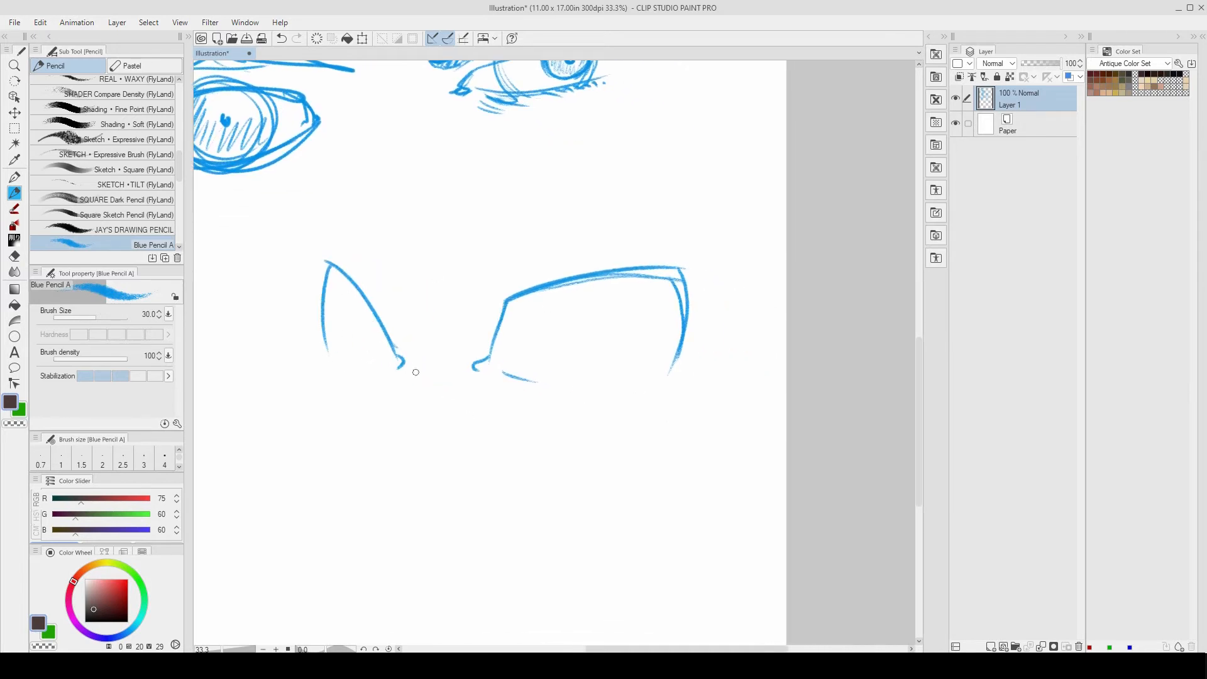
Thicken the narrow eye's slanted upper lid and outer edge, filling the peak where they meet
left_click_drag(325, 336, 332, 269)
mouse_move(325, 334)
left_mouse_down()
mouse_move(332, 267)
mouse_move(387, 340)
left_mouse_up()
left_click_drag(332, 265, 349, 285)
Fill the wide eye's doubled upper lid and outer edge solid, and add flicked lashes around its outer corner
mouse_move(569, 284)
left_mouse_down()
mouse_move(675, 271)
mouse_move(683, 319)
left_mouse_up()
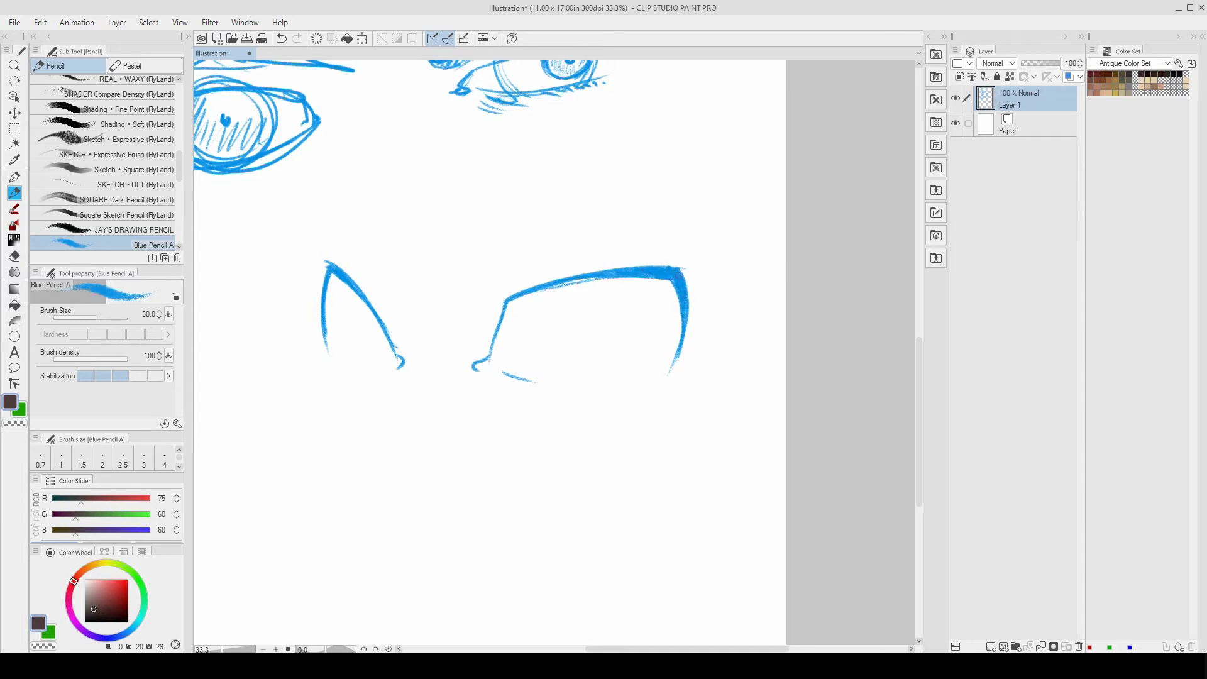
mouse_move(679, 272)
left_mouse_down()
mouse_move(698, 277)
mouse_move(722, 257)
mouse_move(689, 295)
mouse_move(683, 260)
mouse_move(653, 272)
mouse_move(640, 260)
left_mouse_up()
mouse_move(684, 322)
left_mouse_down()
mouse_move(701, 313)
mouse_move(692, 329)
left_mouse_up()
Sketch a row of curved sample lash strokes in the blank space above the pair of eyes
left_click_drag(395, 183, 417, 212)
mouse_move(449, 167)
left_mouse_down()
mouse_move(471, 200)
mouse_move(542, 176)
left_mouse_up()
mouse_move(380, 217)
left_mouse_down()
mouse_move(367, 209)
mouse_move(374, 128)
left_mouse_up()
mouse_move(374, 128)
left_mouse_down()
mouse_move(326, 212)
mouse_move(393, 232)
mouse_move(343, 144)
mouse_move(358, 236)
mouse_move(379, 160)
mouse_move(347, 189)
mouse_move(378, 222)
left_mouse_up()
key("ctrl+z")
key("ctrl+z")
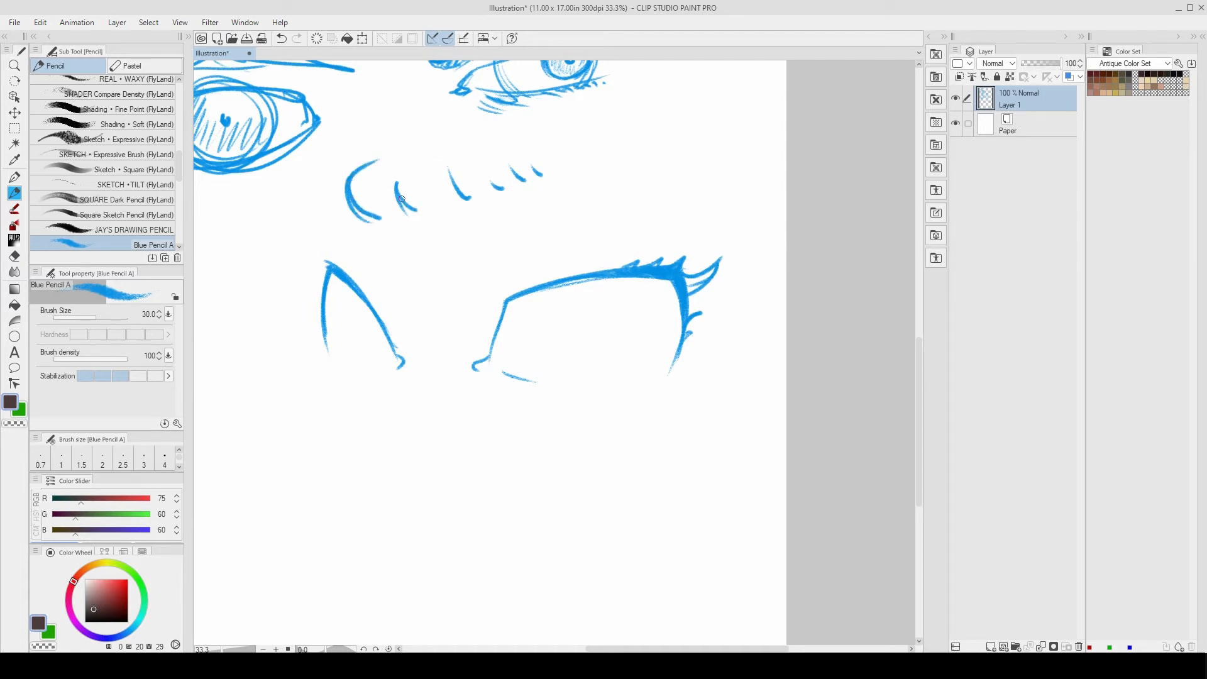
Add a winged corner and short lashes to the narrow eye, and fill in the wide eye's lash wing
left_click_drag(558, 352, 562, 364)
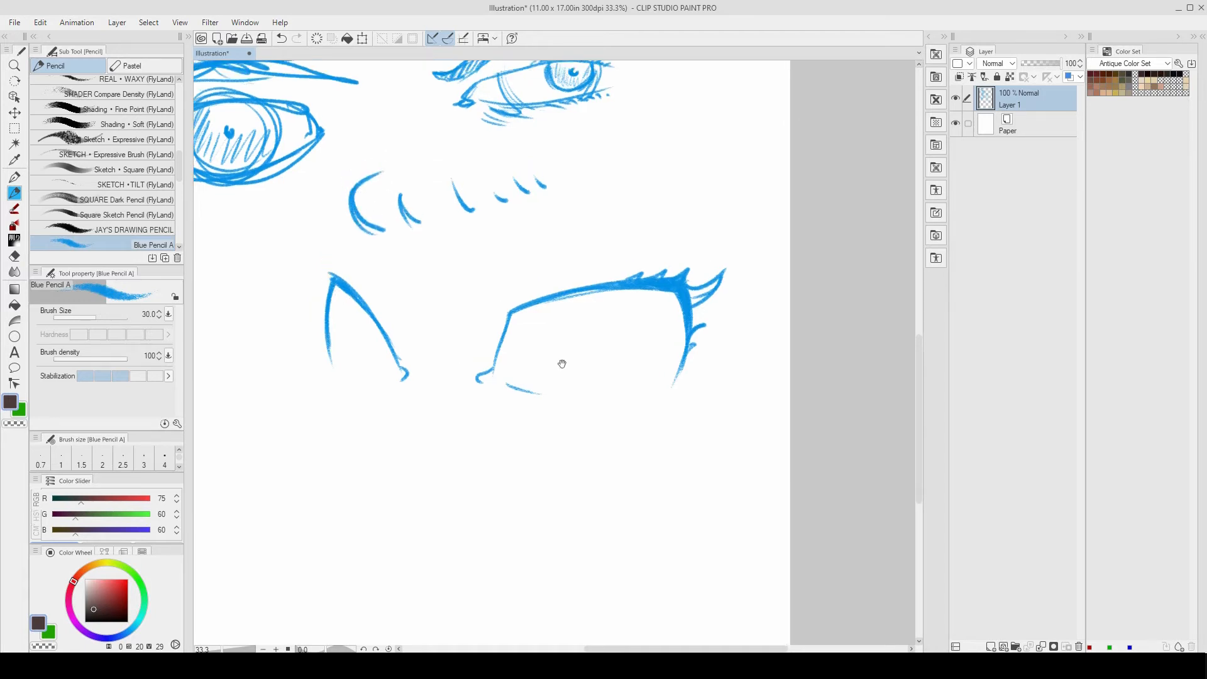
mouse_move(332, 275)
left_mouse_down()
mouse_move(297, 260)
mouse_move(325, 296)
left_mouse_up()
key("ctrl+z")
mouse_move(298, 263)
left_mouse_down()
mouse_move(325, 290)
mouse_move(324, 310)
mouse_move(338, 260)
mouse_move(351, 267)
mouse_move(327, 287)
mouse_move(310, 282)
left_mouse_up()
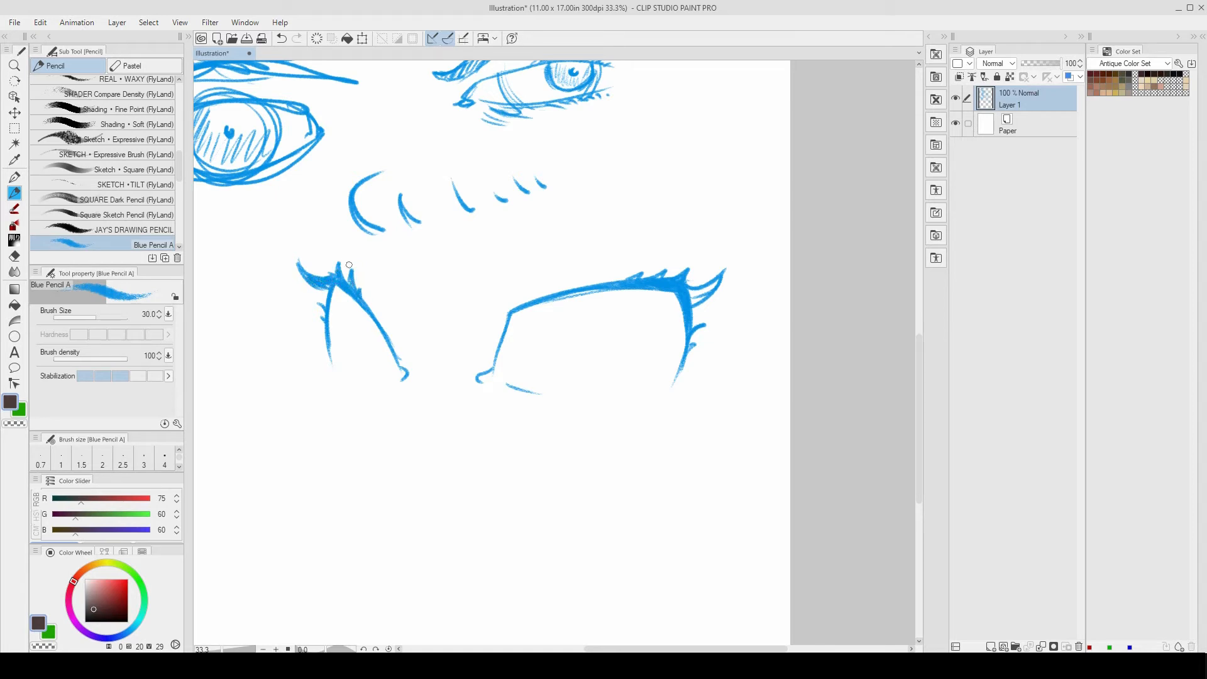
left_click_drag(692, 293, 690, 290)
Erase the sample lash strokes above the pair of eyes with the Hard eraser
left_click_drag(528, 233, 572, 244)
key("e")
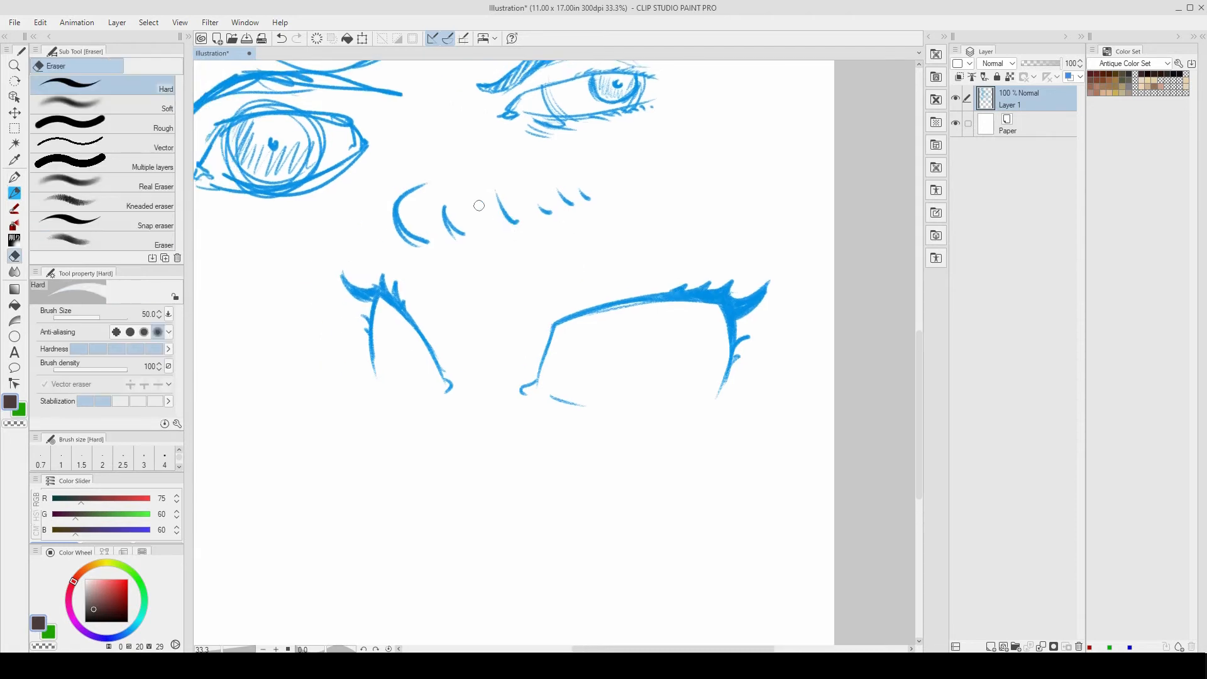
mouse_move(385, 203)
left_mouse_down()
mouse_move(436, 180)
mouse_move(433, 230)
mouse_move(566, 202)
mouse_move(498, 186)
left_mouse_up()
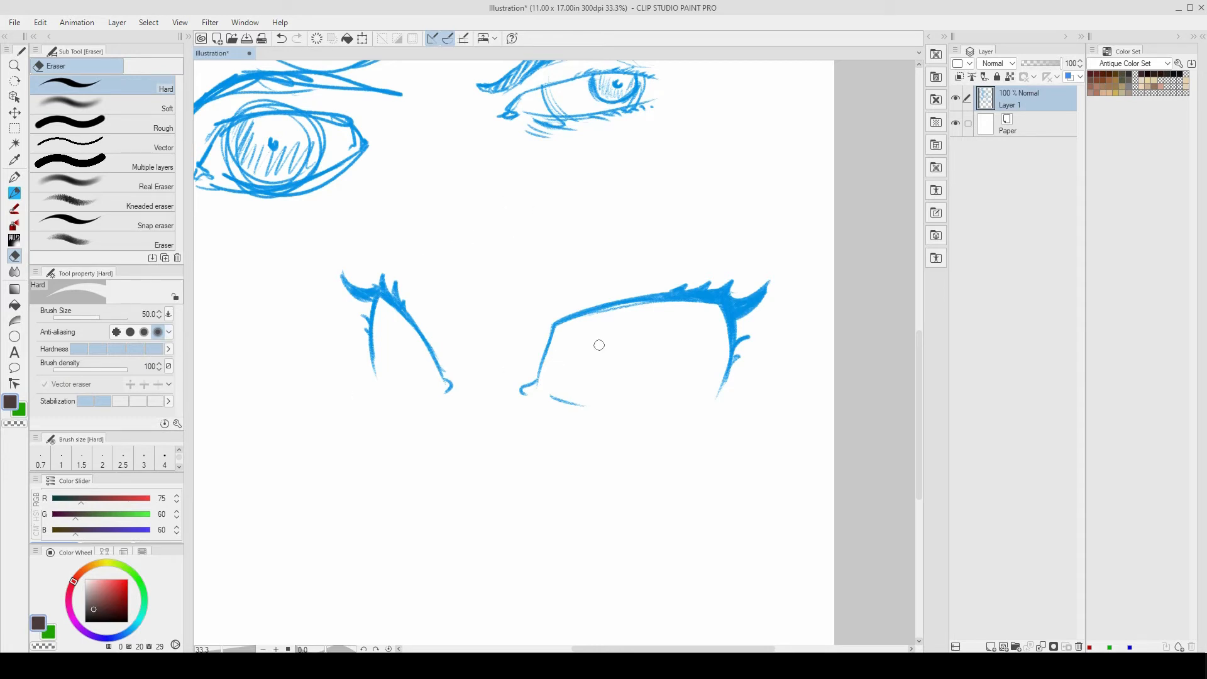
Return to Blue Pencil A and thicken the wide eye's upper lid and slanted inner edge
key("p")
mouse_move(753, 322)
left_mouse_down()
mouse_move(736, 299)
mouse_move(605, 279)
left_mouse_up()
mouse_move(708, 288)
left_mouse_down()
mouse_move(635, 278)
mouse_move(544, 300)
mouse_move(627, 277)
mouse_move(708, 289)
left_mouse_up()
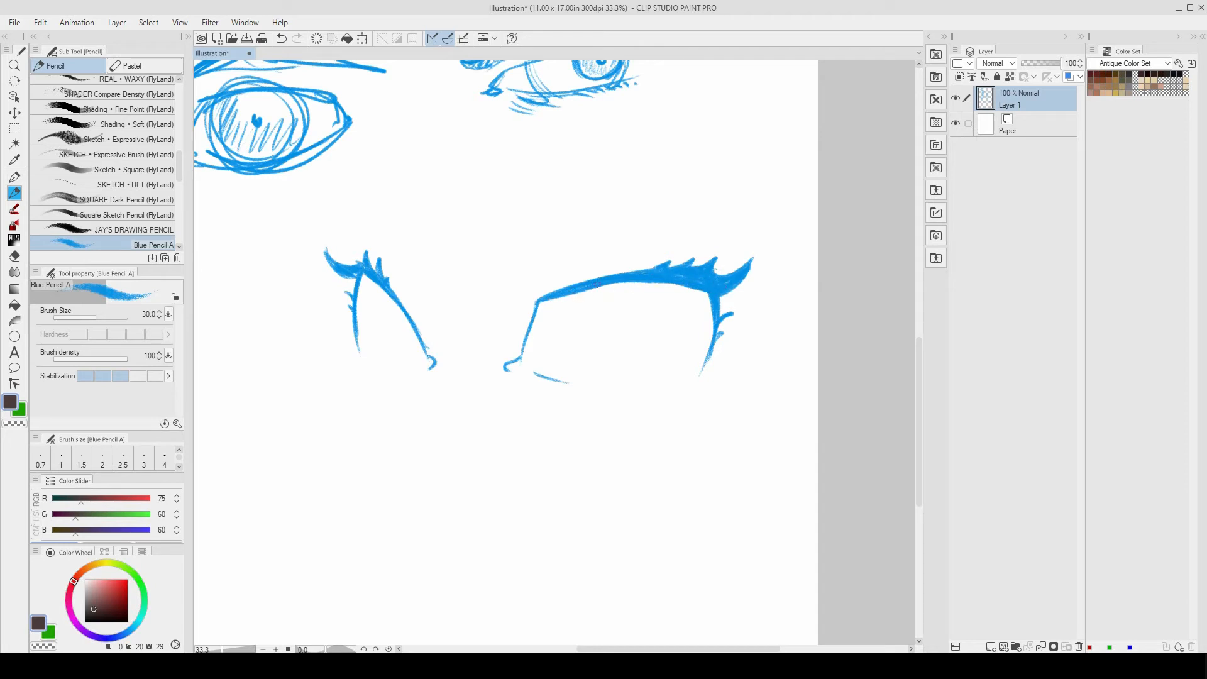
left_click_drag(541, 300, 516, 372)
left_click_drag(648, 241, 645, 256)
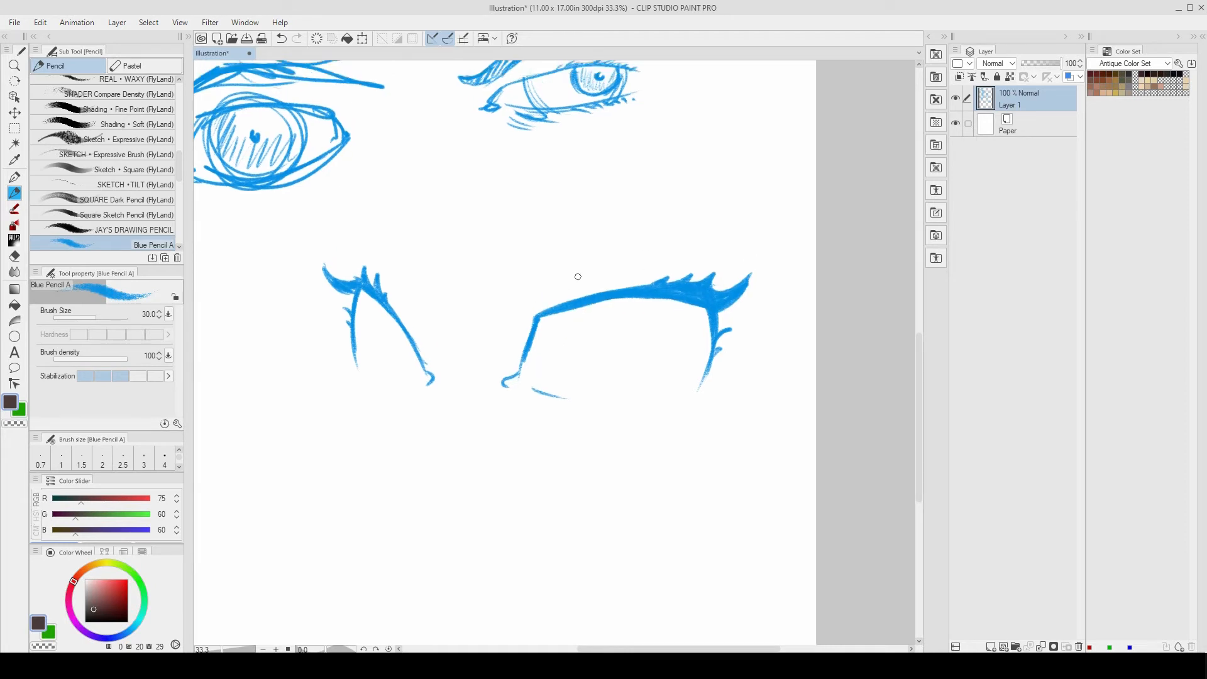
Draw a thin crease line above the upper lid of each eye in the pair
left_click_drag(533, 302, 651, 263)
left_click_drag(408, 289, 435, 349)
key("ctrl+z")
left_click_drag(393, 283, 427, 348)
left_click_drag(636, 320, 620, 297)
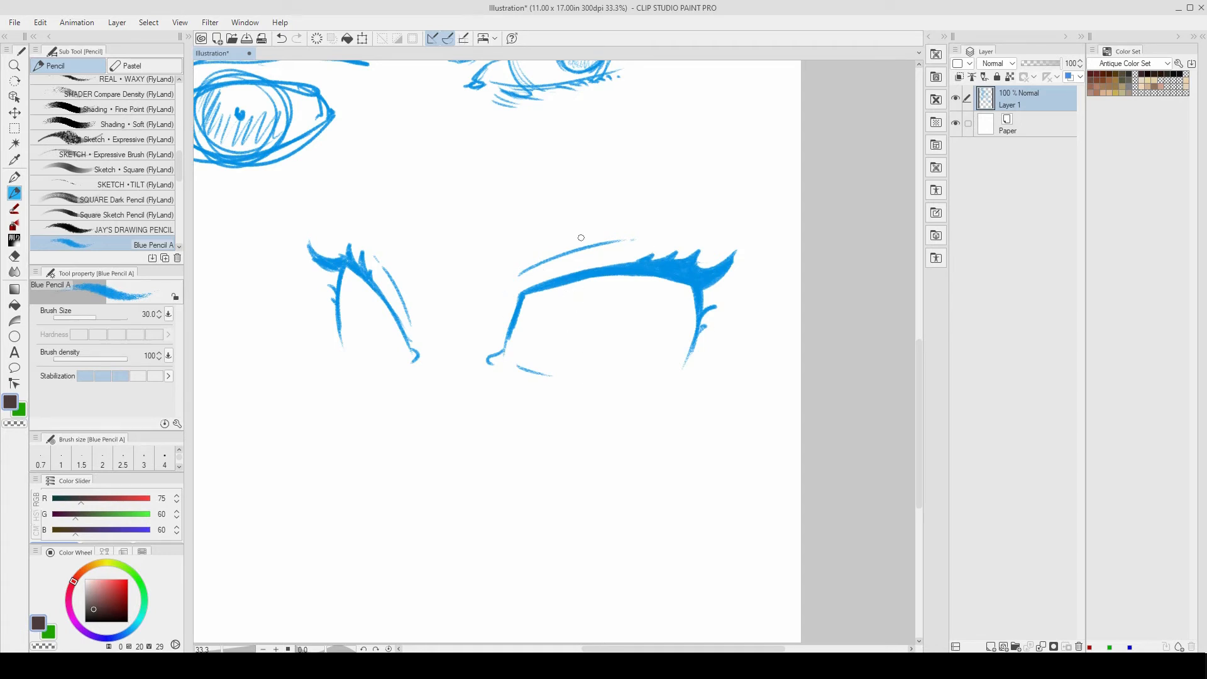
mouse_move(515, 336)
left_mouse_down()
mouse_move(569, 394)
mouse_move(519, 354)
mouse_move(530, 383)
mouse_move(526, 349)
mouse_move(711, 296)
left_mouse_up()
key("ctrl+z")
mouse_move(569, 283)
left_mouse_down()
mouse_move(606, 367)
mouse_move(630, 369)
left_mouse_up()
key("ctrl+z")
left_click_drag(568, 286, 632, 365)
key("ctrl+z")
mouse_move(568, 284)
left_mouse_down()
mouse_move(591, 354)
mouse_move(634, 364)
left_mouse_up()
key("ctrl+z")
left_click_drag(565, 284, 692, 290)
key("ctrl+z")
left_click_drag(565, 284, 692, 289)
key("ctrl+z")
Draw a large round iris hanging from the wide eye's upper lid and a curved iris edge inside the narrow eye
left_click_drag(565, 284, 687, 288)
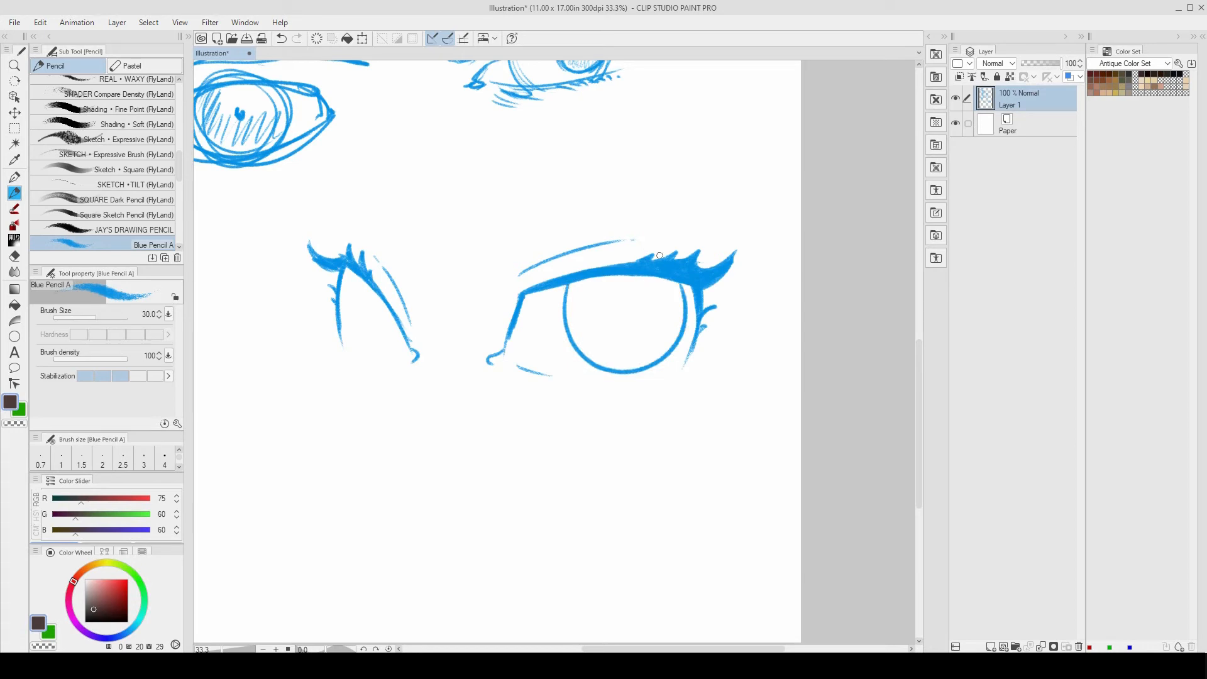
left_click_drag(579, 318, 598, 323)
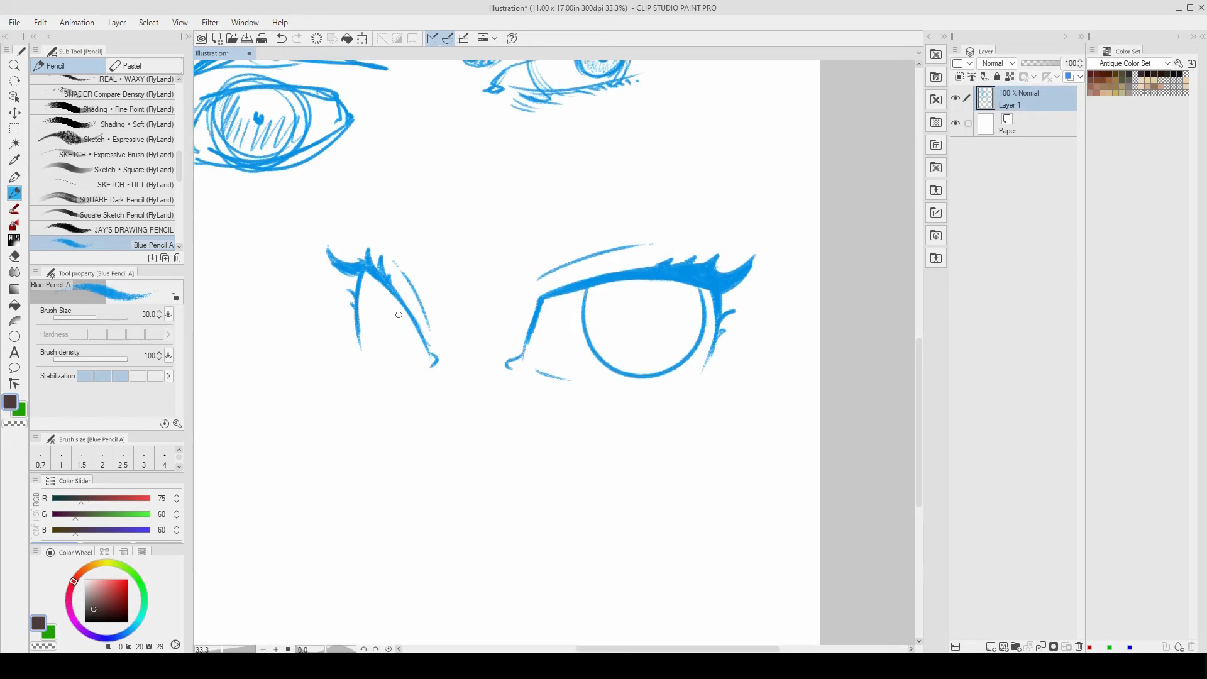
left_click_drag(390, 294, 397, 368)
key("ctrl+z")
left_click_drag(387, 293, 397, 356)
Darken the wide eye's lid above the iris and draw a short, flat lower-lid line beneath the narrow eye
left_click_drag(618, 286, 697, 290)
left_click_drag(651, 323, 647, 310)
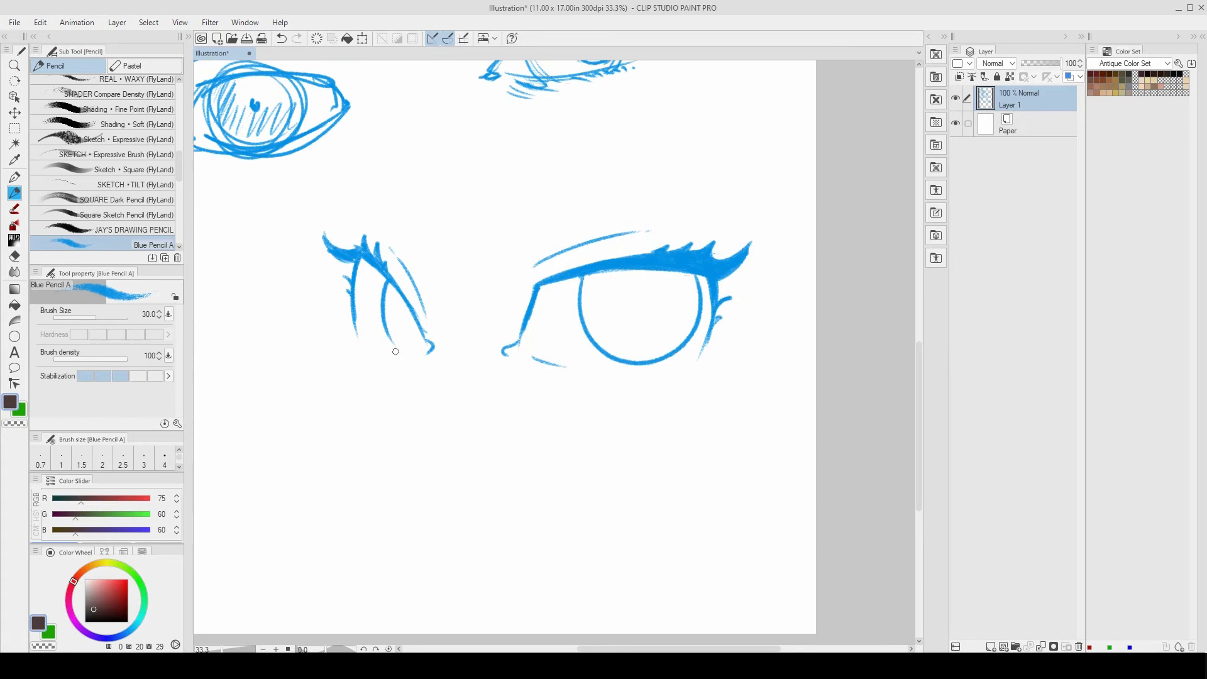
mouse_move(387, 350)
left_mouse_down()
mouse_move(410, 360)
mouse_move(372, 354)
left_mouse_up()
left_click_drag(658, 303, 654, 324)
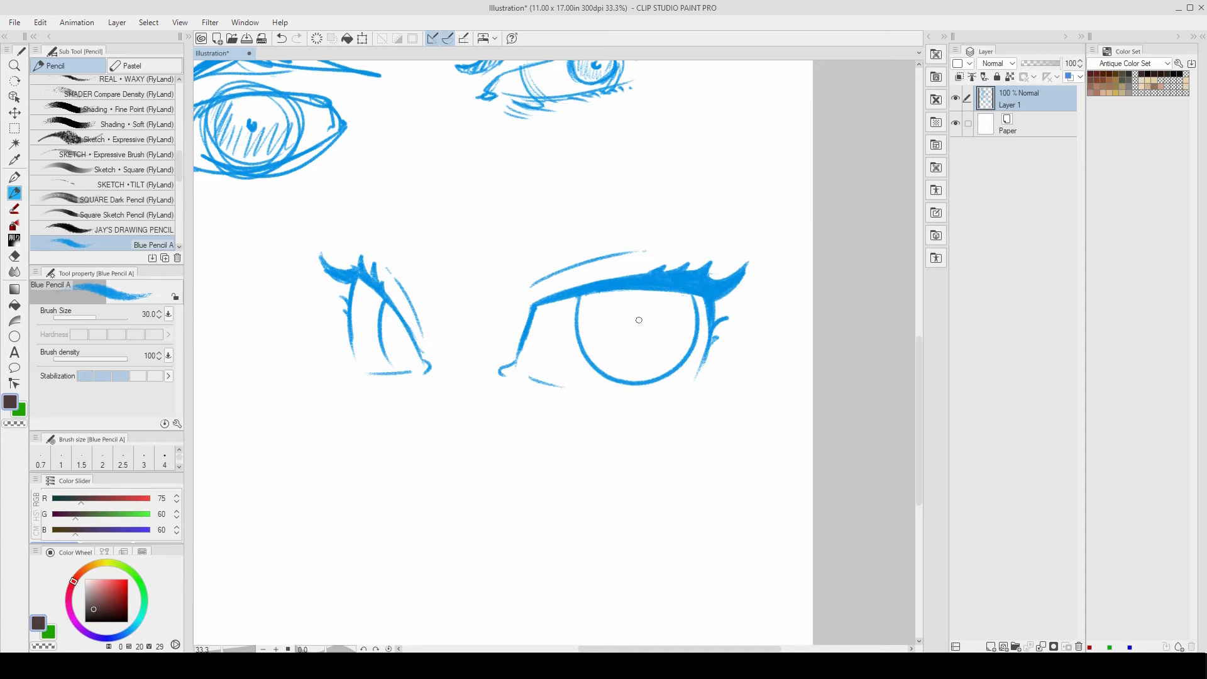
Draw crescent pupils and curved highlights inside both irises, adding a small dot above the wide eye's pupil
mouse_move(634, 319)
left_mouse_down()
mouse_move(643, 336)
mouse_move(641, 312)
mouse_move(650, 326)
left_mouse_up()
left_click_drag(401, 339, 406, 346)
left_click_drag(657, 295, 686, 303)
left_click_drag(398, 319, 404, 330)
key("ctrl+z")
left_click_drag(383, 304, 402, 318)
left_click(638, 299)
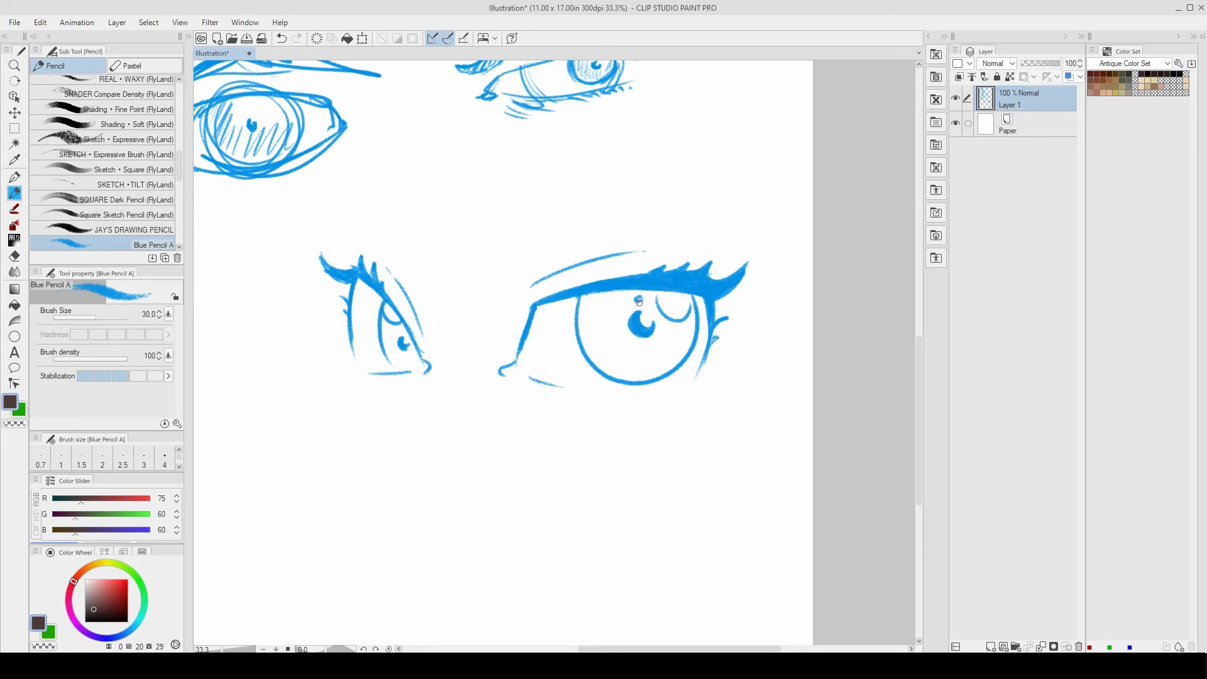
left_click(372, 307)
key("ctrl+z")
left_click_drag(549, 390, 566, 391)
mouse_move(585, 258)
left_mouse_down()
mouse_move(607, 305)
mouse_move(643, 284)
left_mouse_up()
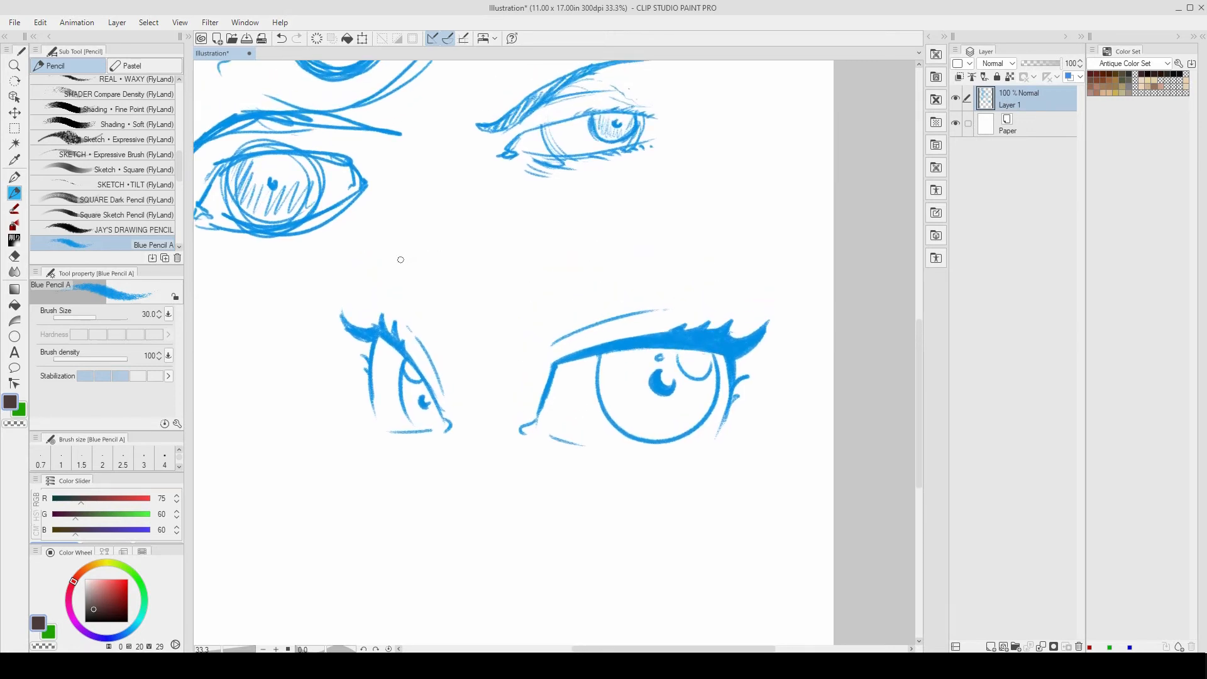
mouse_move(368, 272)
left_mouse_down()
mouse_move(573, 217)
mouse_move(736, 209)
left_mouse_up()
key("ctrl+z")
mouse_move(372, 275)
left_mouse_down()
mouse_move(432, 239)
mouse_move(737, 208)
left_mouse_up()
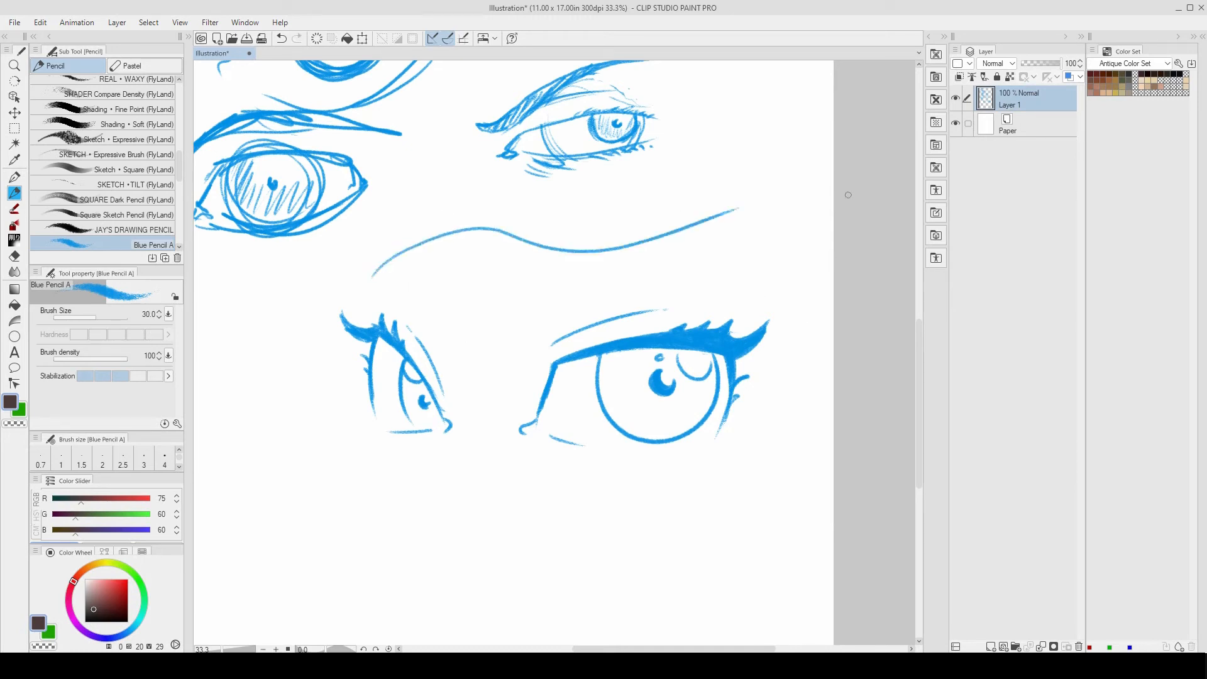
key("ctrl+z")
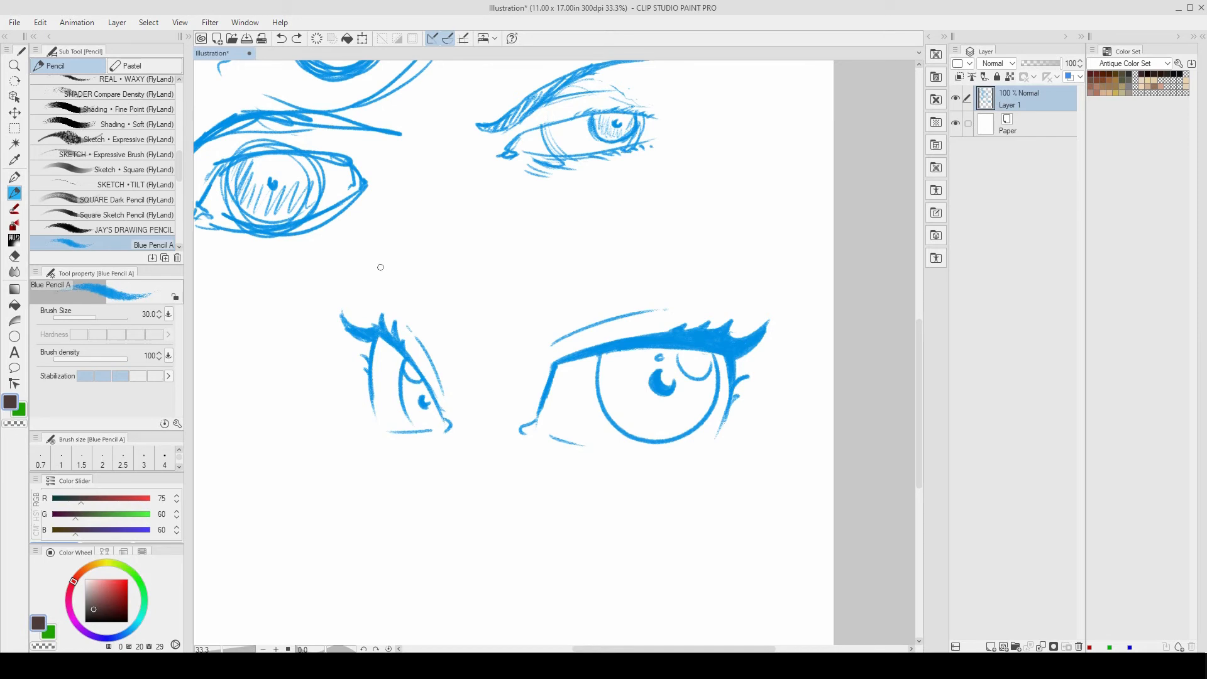
mouse_move(372, 275)
left_mouse_down()
mouse_move(422, 231)
mouse_move(527, 261)
mouse_move(731, 195)
left_mouse_up()
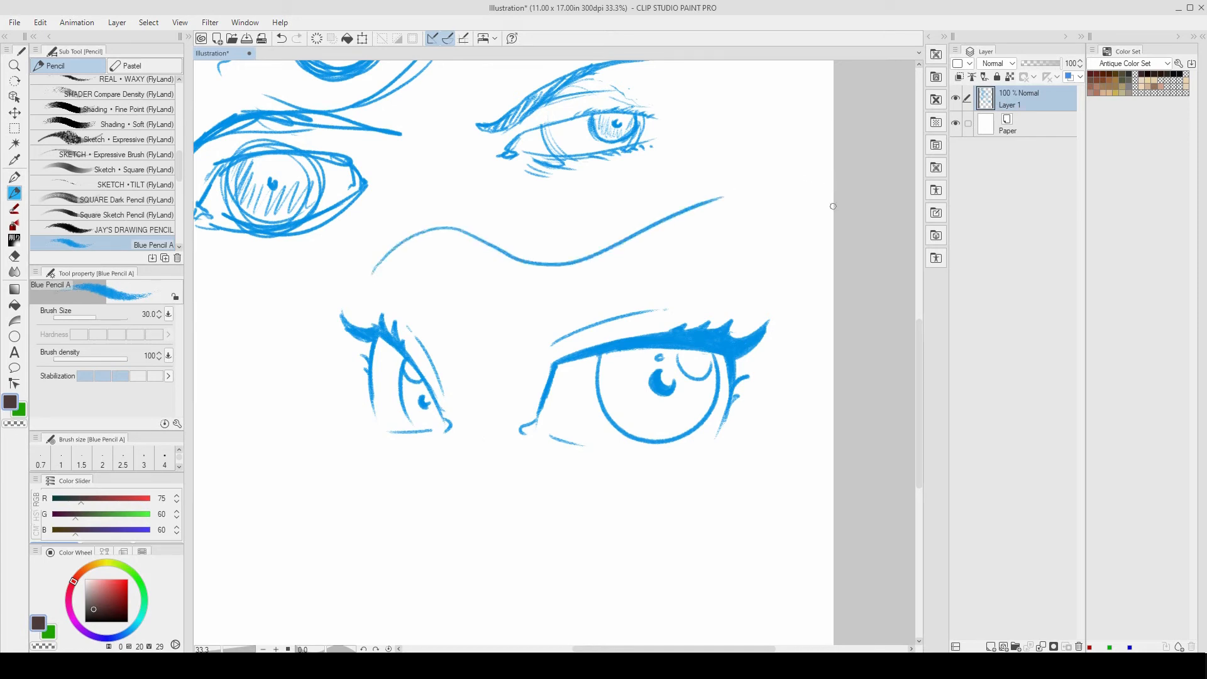
key("ctrl+z")
left_click_drag(379, 257, 707, 210)
key("ctrl+z")
mouse_move(727, 255)
left_mouse_down()
mouse_move(452, 229)
mouse_move(435, 239)
left_mouse_up()
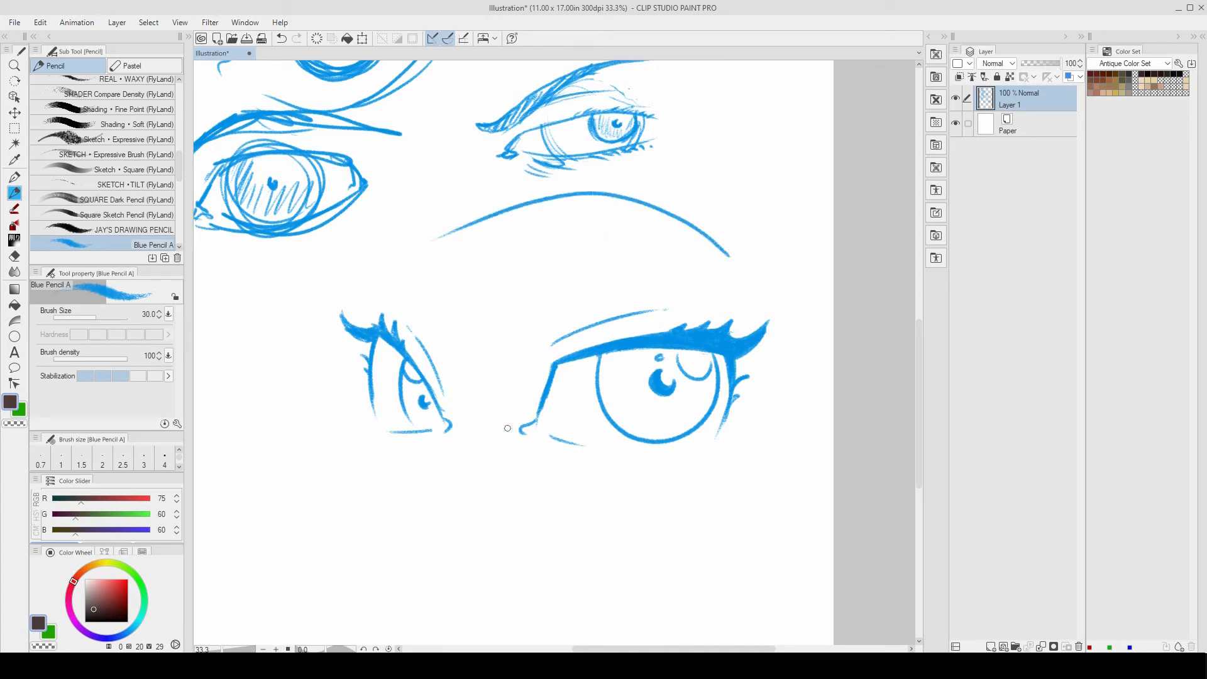
key("ctrl+z")
mouse_move(731, 269)
left_mouse_down()
mouse_move(679, 217)
mouse_move(373, 221)
left_mouse_up()
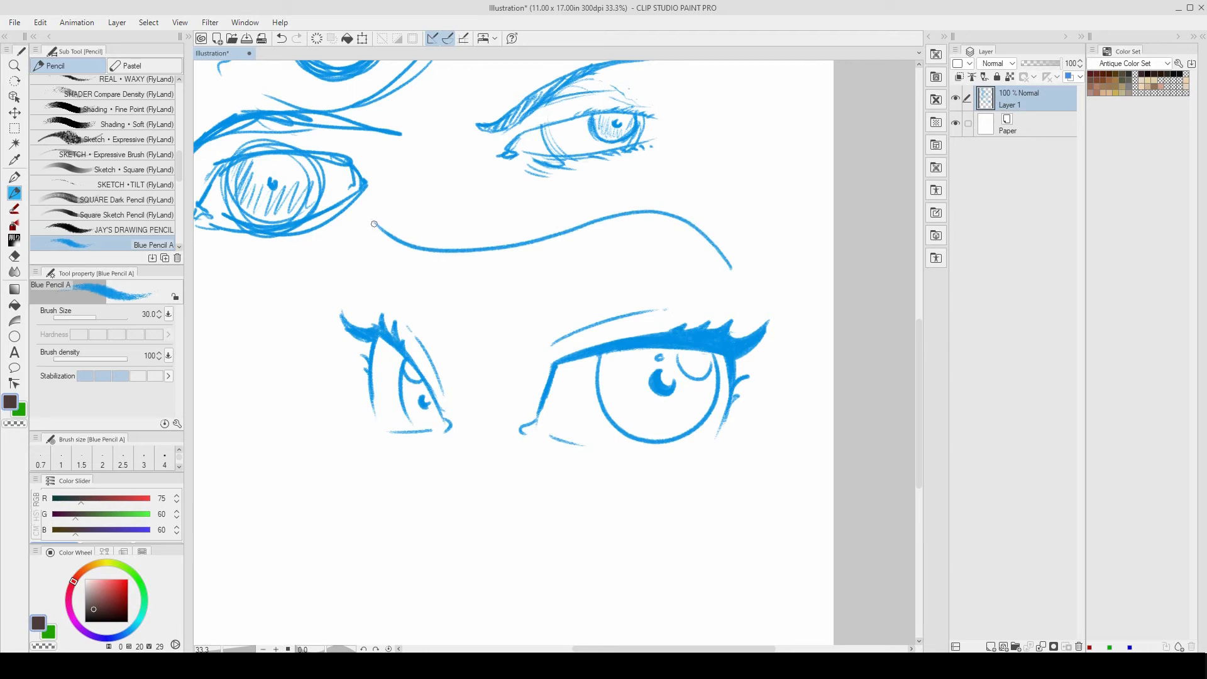
left_click_drag(377, 224, 361, 229)
key("ctrl+z")
key("ctrl+z")
Draw one S-shaped curve above both eyes for the brows and add a lower edge under the wide eye's brow arch
mouse_move(729, 266)
left_mouse_down()
mouse_move(714, 247)
mouse_move(451, 283)
mouse_move(389, 219)
left_mouse_up()
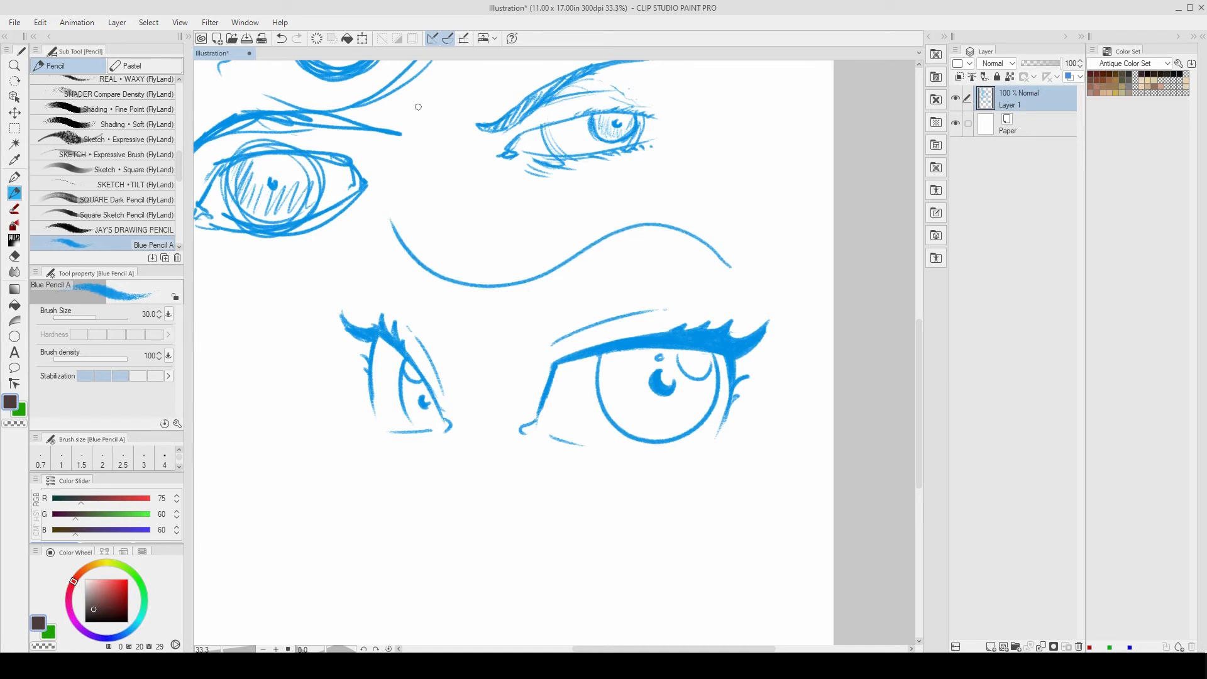
mouse_move(539, 277)
left_mouse_down()
mouse_move(615, 246)
mouse_move(726, 265)
left_mouse_up()
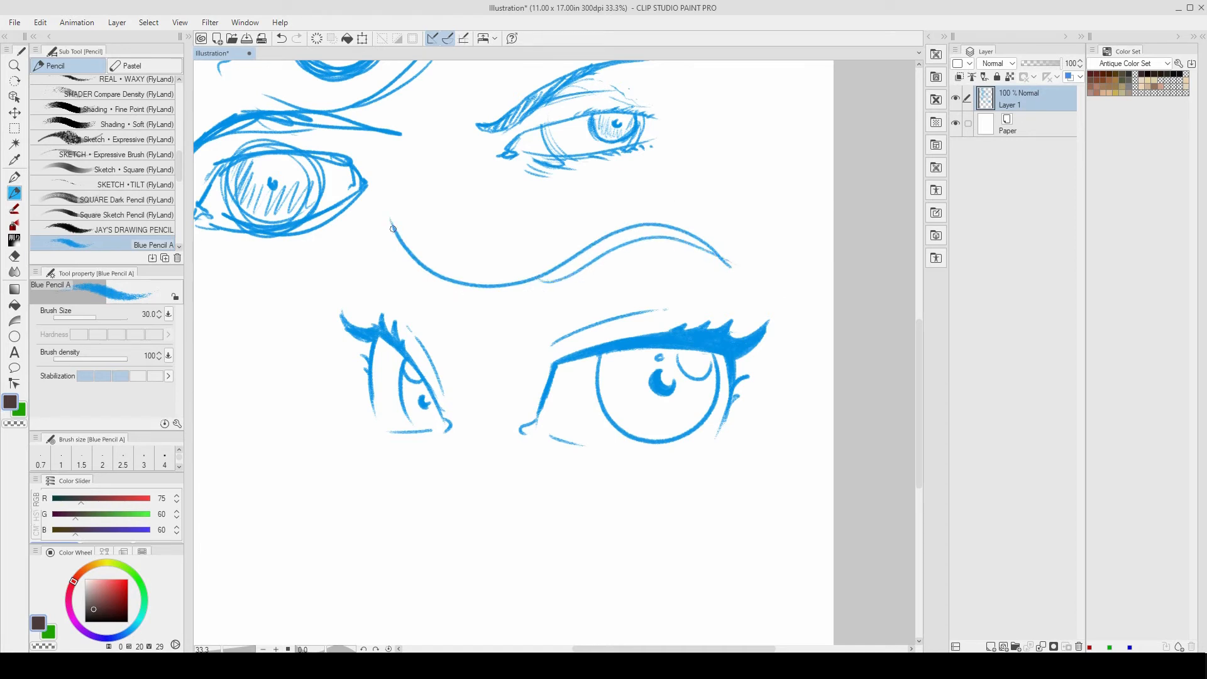
left_click_drag(375, 235, 394, 226)
key("ctrl+z")
left_click_drag(441, 283, 369, 222)
key("ctrl+z")
mouse_move(451, 281)
left_mouse_down()
mouse_move(411, 267)
mouse_move(367, 223)
left_mouse_up()
key("ctrl+z")
mouse_move(446, 285)
left_mouse_down()
mouse_move(376, 222)
mouse_move(469, 290)
left_mouse_up()
key("ctrl+z")
key("ctrl+z")
mouse_move(460, 294)
left_mouse_down()
mouse_move(430, 293)
mouse_move(373, 220)
left_mouse_up()
key("ctrl+z")
mouse_move(446, 296)
left_mouse_down()
mouse_move(388, 239)
mouse_move(444, 281)
left_mouse_up()
key("ctrl+z")
key("ctrl+z")
left_click_drag(373, 226, 445, 283)
key("ctrl+z")
left_click_drag(373, 227, 445, 286)
key("ctrl+z")
mouse_move(373, 227)
left_mouse_down()
mouse_move(459, 283)
mouse_move(413, 270)
mouse_move(373, 220)
left_mouse_up()
key("ctrl+z")
key("ctrl+z")
mouse_move(454, 283)
left_mouse_down()
mouse_move(431, 290)
mouse_move(369, 222)
left_mouse_up()
key("ctrl+z")
Draw the narrow eye's brow edge with a rounded outer tip and erase the curve joining the two brows
mouse_move(454, 283)
left_mouse_down()
mouse_move(421, 277)
mouse_move(375, 220)
left_mouse_up()
key("r")
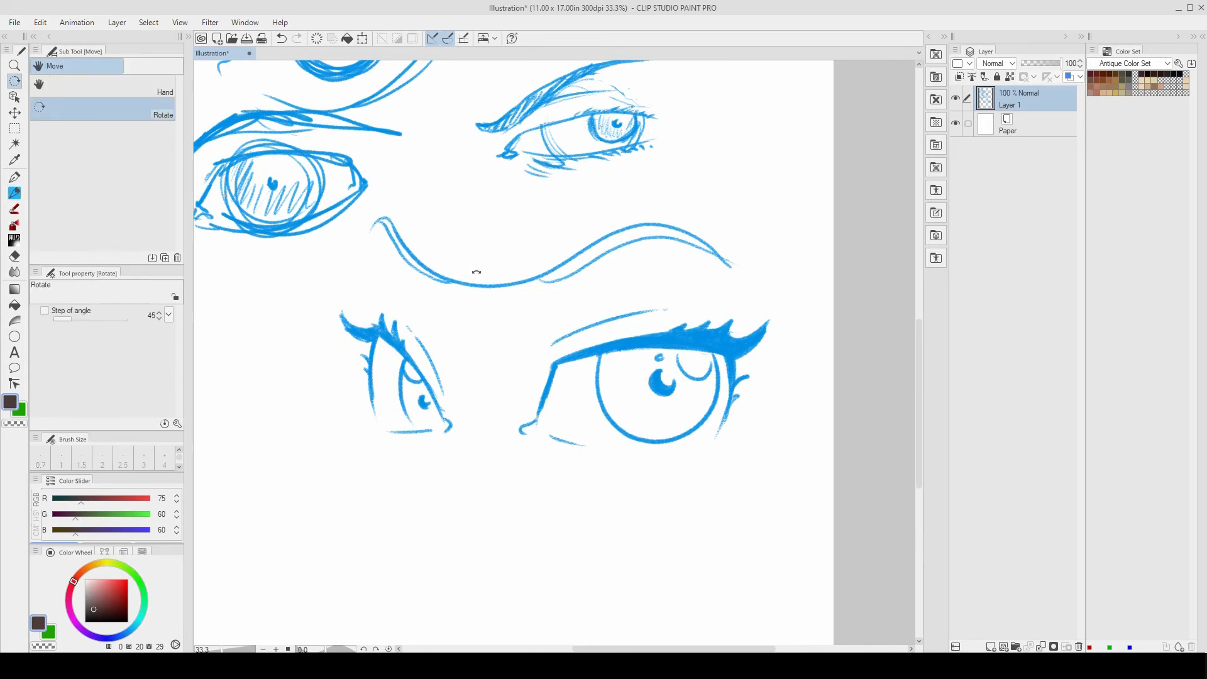
key("e")
left_click_drag(454, 281, 534, 280)
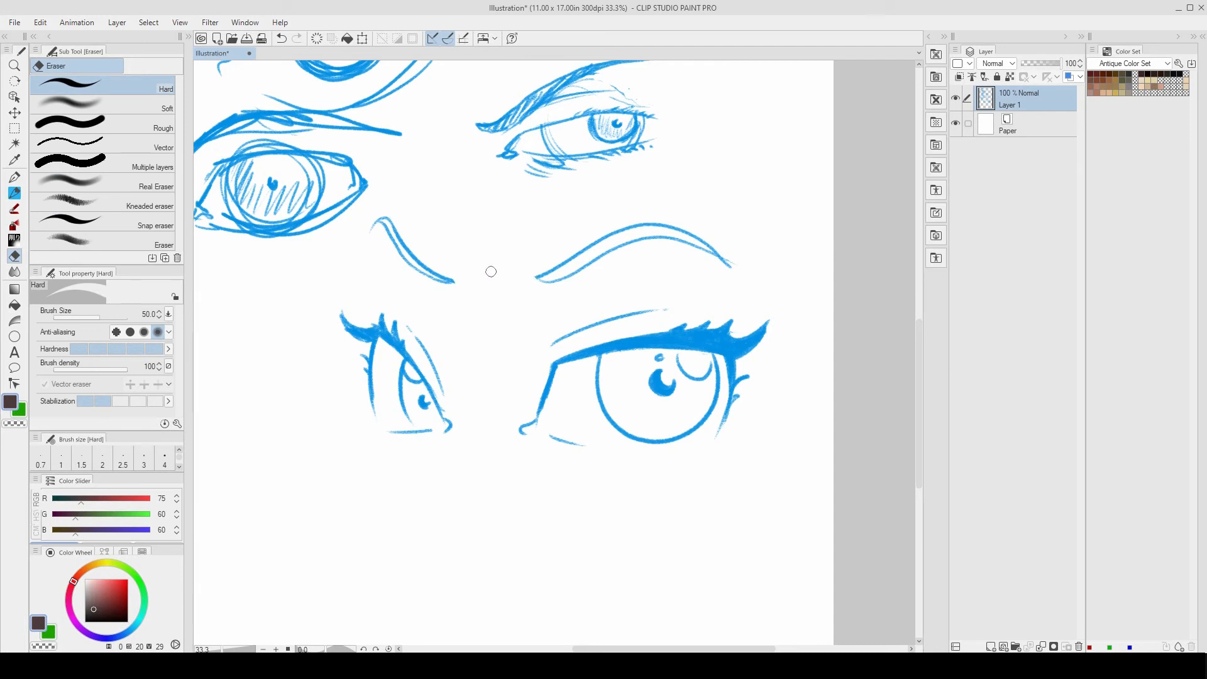
left_click_drag(492, 298, 502, 321)
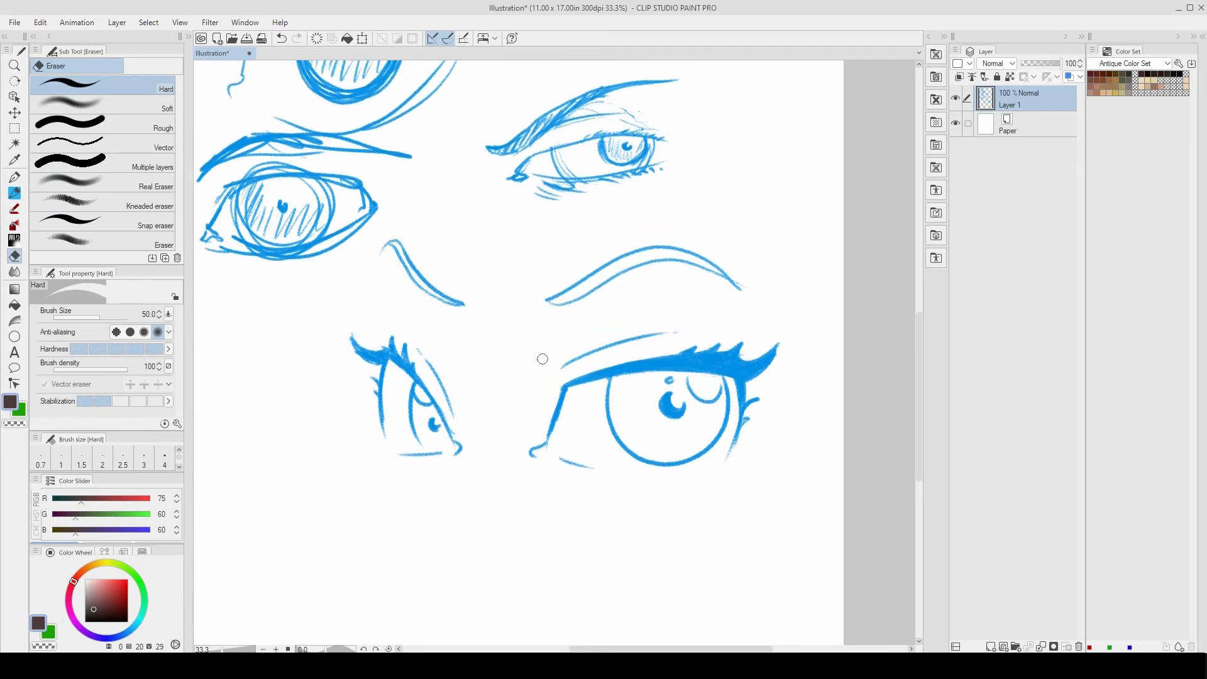
Return to Blue Pencil A and fill both brows with short hatching strokes
key("p")
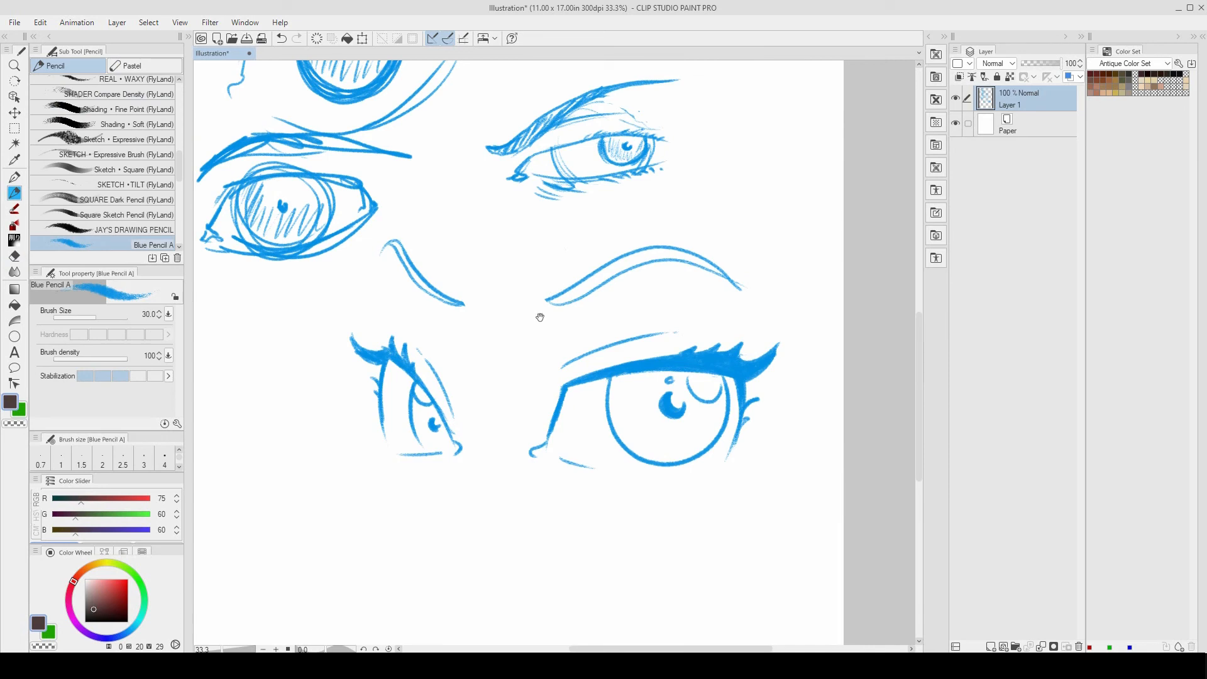
left_click_drag(395, 243, 447, 301)
left_click_drag(633, 314, 563, 342)
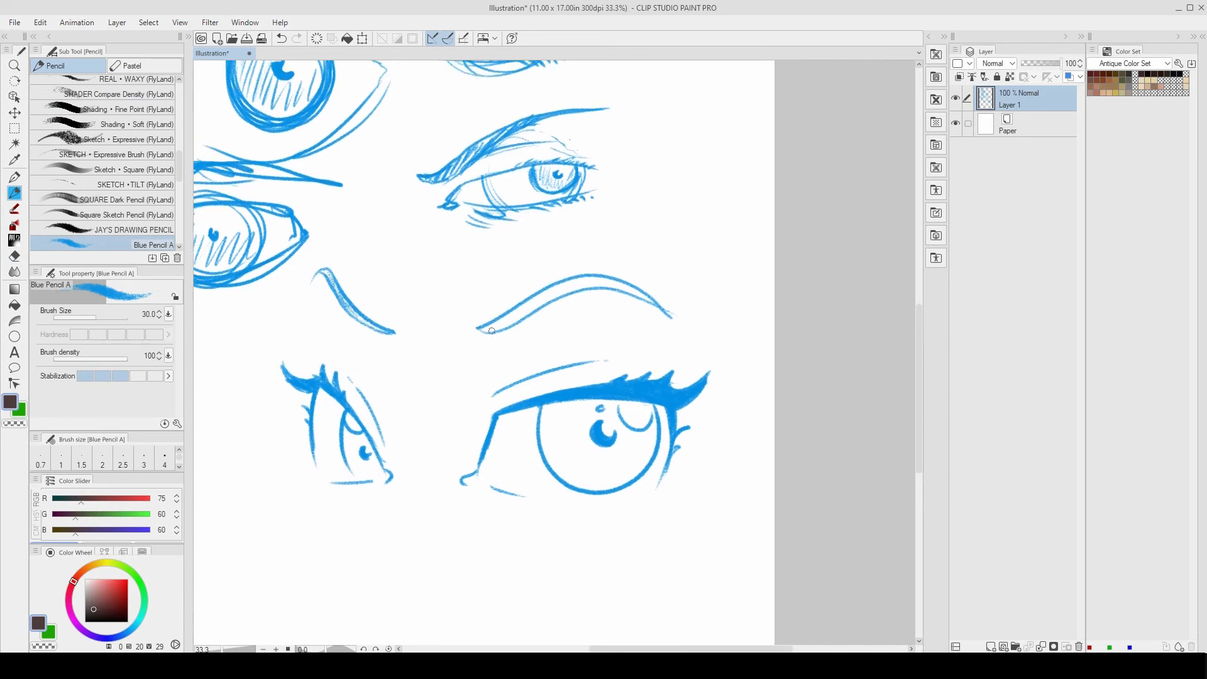
mouse_move(483, 328)
left_mouse_down()
mouse_move(581, 282)
mouse_move(633, 289)
left_mouse_up()
mouse_move(643, 375)
left_mouse_down()
mouse_move(670, 270)
mouse_move(716, 230)
mouse_move(702, 233)
mouse_move(615, 400)
left_mouse_up()
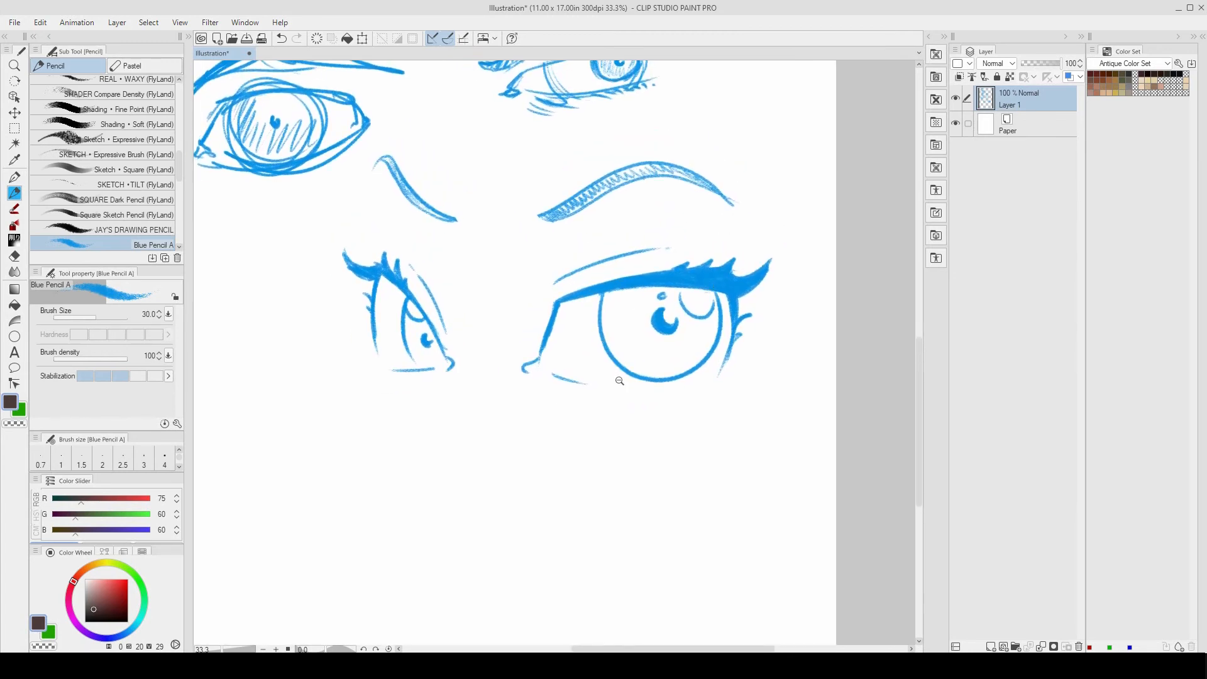
Hatch the irises of both winged-lash eyes with diagonal strokes, leaving the highlights white
scroll(620, 379, "down", 1)
left_click_drag(659, 386, 666, 426)
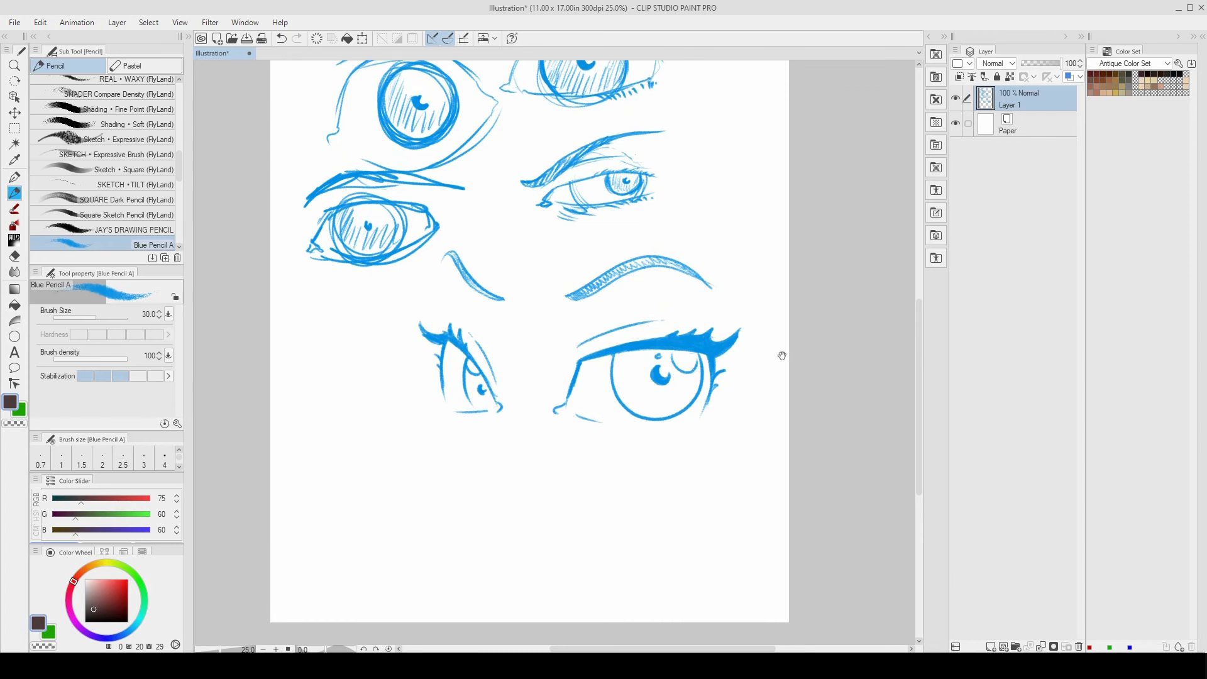
scroll(517, 405, "up", 2)
mouse_move(416, 353)
left_mouse_down()
mouse_move(414, 382)
mouse_move(439, 363)
mouse_move(423, 388)
mouse_move(436, 382)
mouse_move(433, 400)
mouse_move(467, 393)
left_mouse_up()
left_click_drag(723, 375, 537, 401)
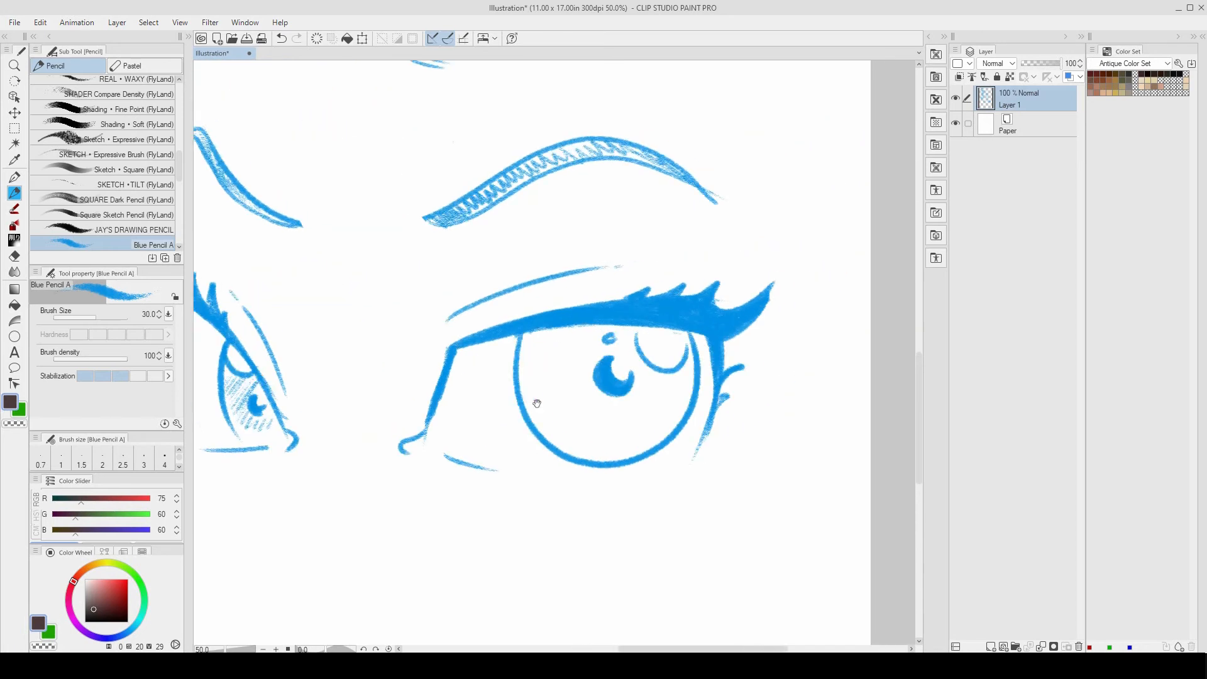
mouse_move(530, 333)
left_mouse_down()
mouse_move(558, 339)
mouse_move(536, 376)
mouse_move(572, 344)
mouse_move(564, 365)
mouse_move(583, 350)
mouse_move(556, 404)
mouse_move(581, 391)
mouse_move(566, 450)
mouse_move(625, 401)
mouse_move(613, 435)
mouse_move(680, 384)
mouse_move(647, 440)
mouse_move(691, 404)
left_mouse_up()
scroll(635, 423, "down", 2)
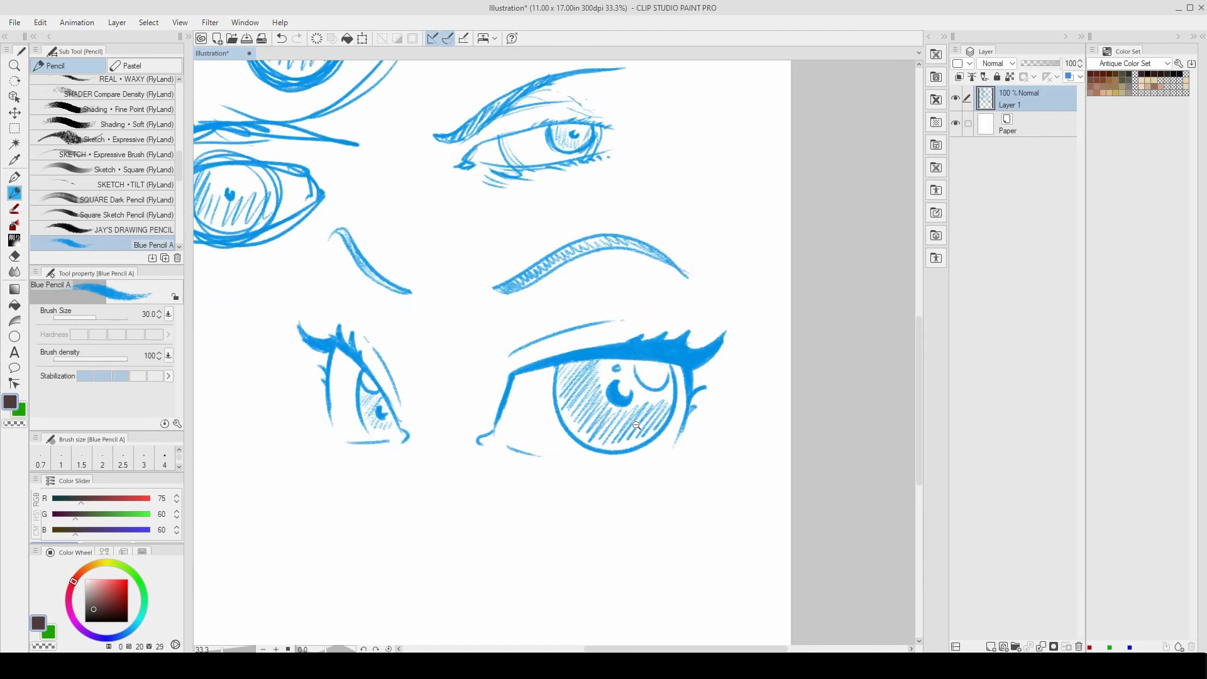
left_click_drag(621, 449, 669, 344)
scroll(521, 363, "up", 1)
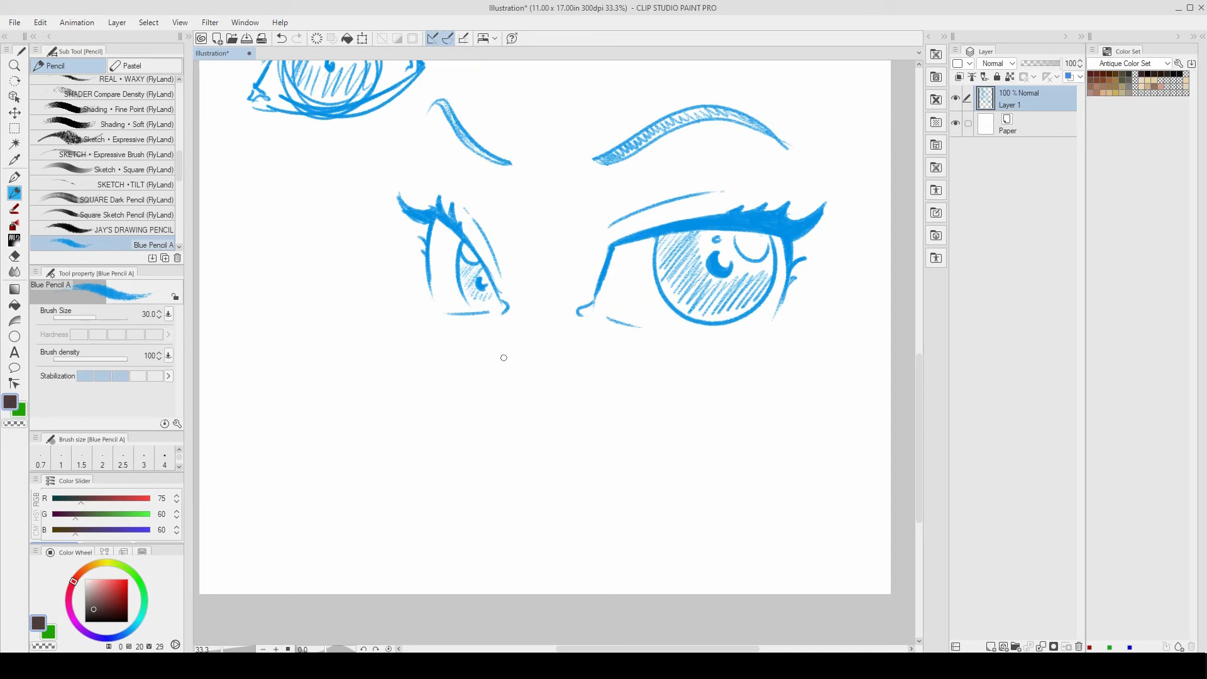
mouse_move(508, 345)
left_mouse_down()
mouse_move(471, 385)
mouse_move(496, 430)
left_mouse_up()
key("ctrl+z")
key("ctrl+z")
key("ctrl+z")
mouse_move(470, 374)
left_mouse_down()
mouse_move(512, 342)
mouse_move(541, 344)
mouse_move(504, 340)
mouse_move(547, 335)
left_mouse_up()
key("ctrl+z")
key("ctrl+z")
Draw a small angular nose below and between the winged-lash eyes and hatch its underside with slanted strokes
left_click_drag(472, 374, 492, 351)
left_click_drag(497, 428, 547, 429)
left_click_drag(478, 379, 497, 424)
left_click_drag(483, 381, 508, 430)
left_click_drag(490, 378, 520, 429)
left_click_drag(505, 380, 528, 429)
left_click_drag(518, 386, 532, 427)
left_click_drag(522, 389, 540, 423)
left_click_drag(534, 398, 545, 424)
left_click_drag(540, 404, 553, 426)
Draw a thin, upward-curving mouth line below the wide eye, lower than the nose
left_click_drag(634, 449, 658, 385)
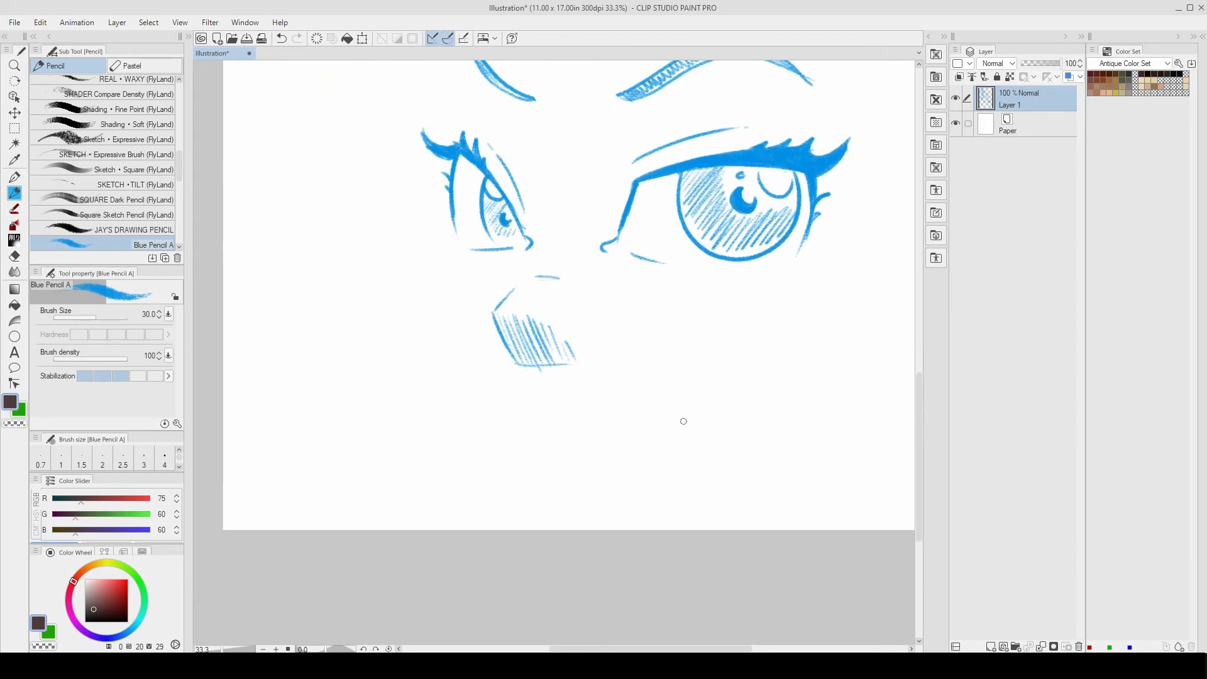
left_click_drag(639, 442, 743, 414)
left_click_drag(658, 442, 753, 412)
scroll(654, 442, "down", 3)
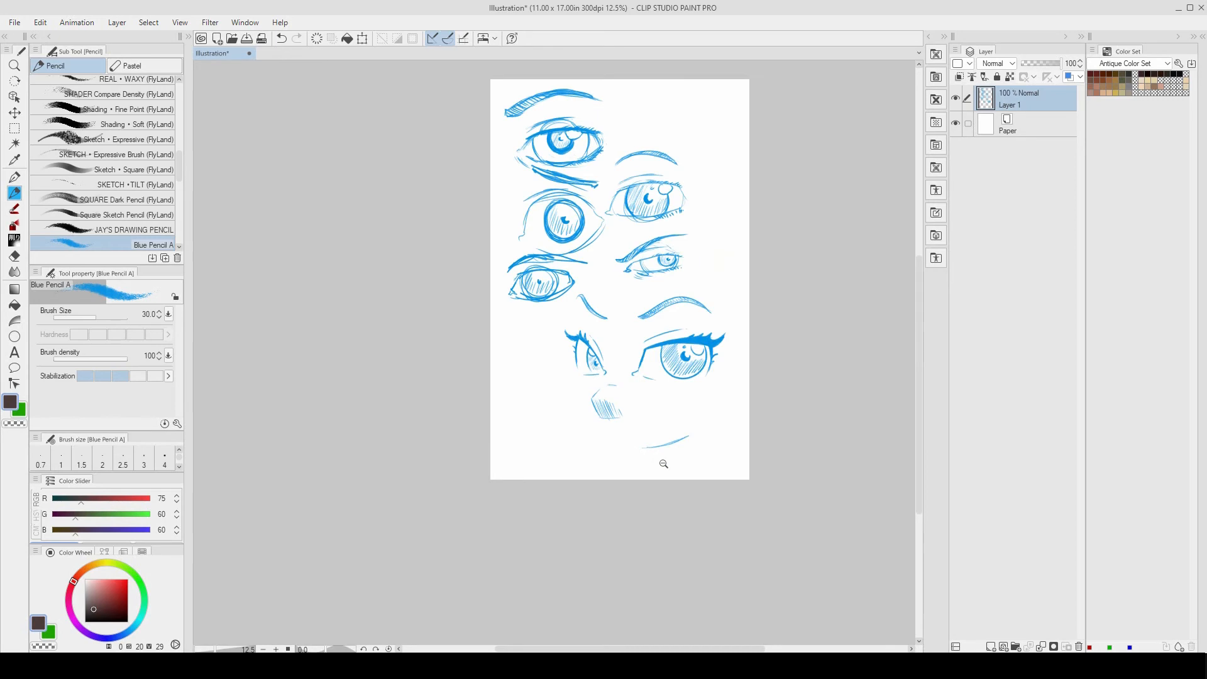
Look over the eye sketches across the page
scroll(690, 442, "up", 2)
left_click_drag(691, 430, 686, 456)
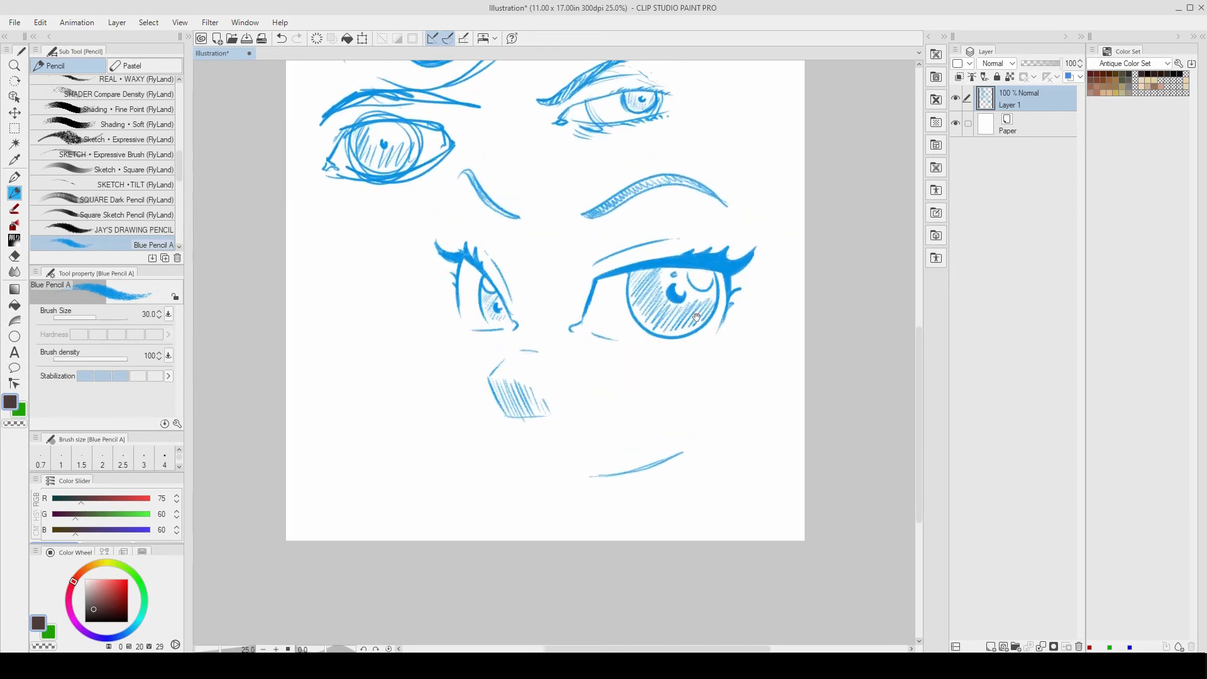
left_click_drag(686, 291, 676, 382)
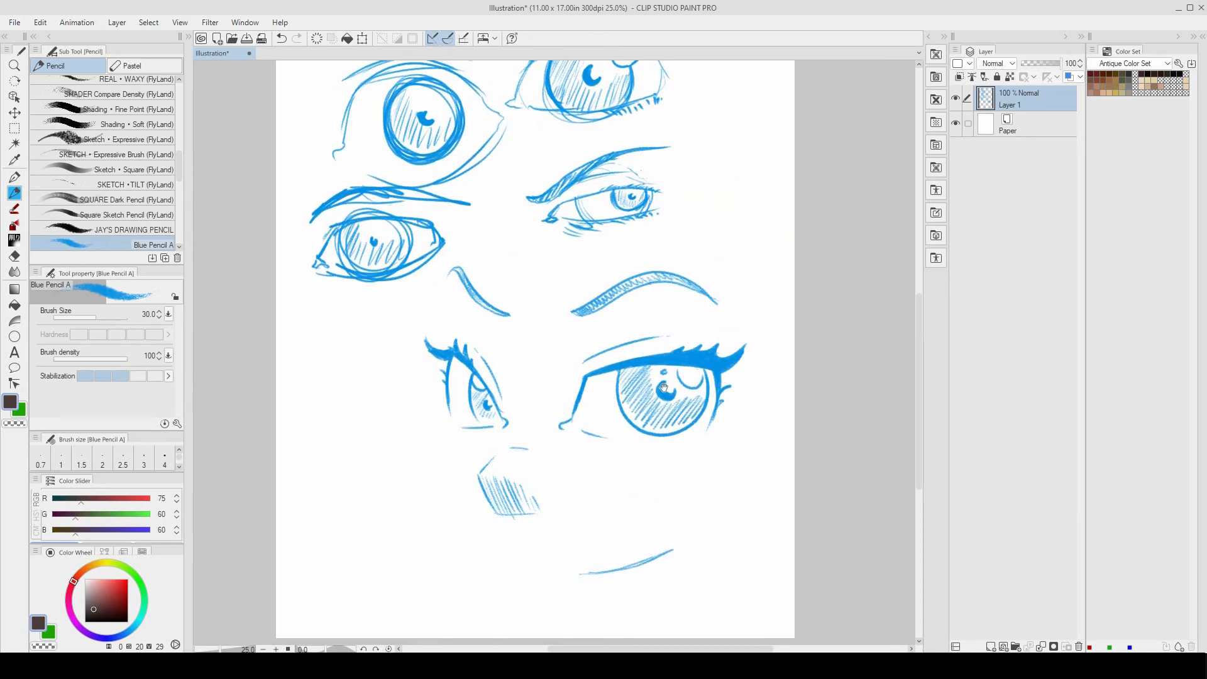
left_click_drag(698, 421, 671, 340)
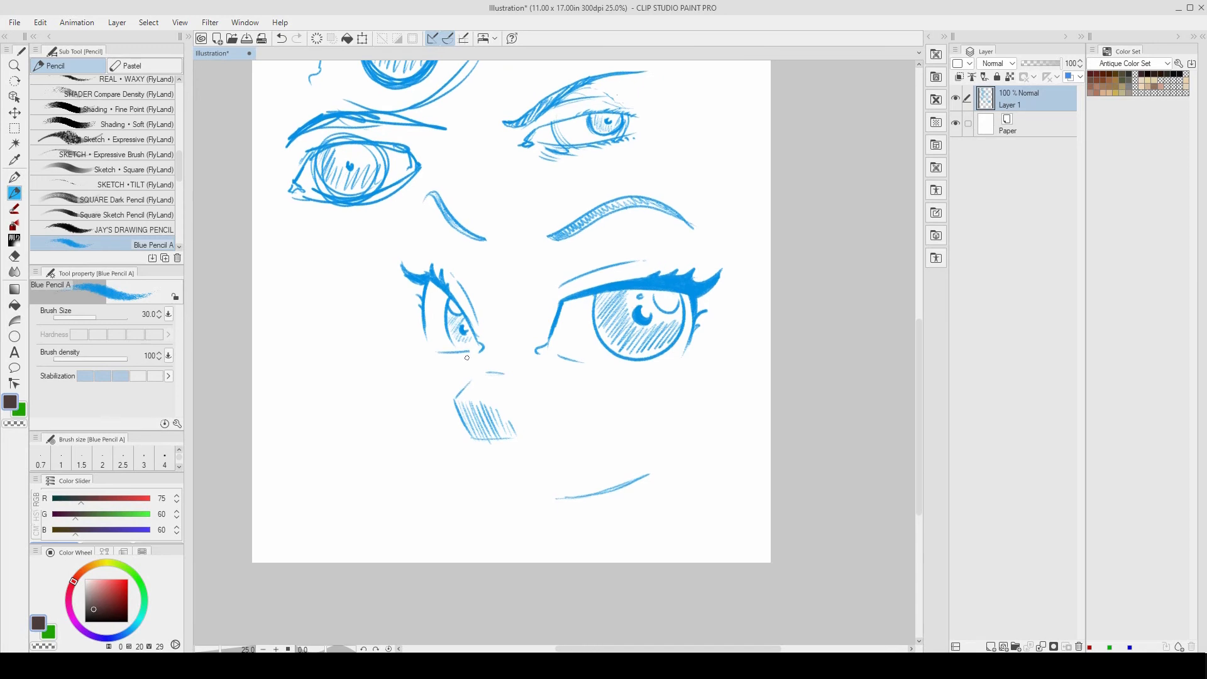
left_click_drag(484, 285, 518, 344)
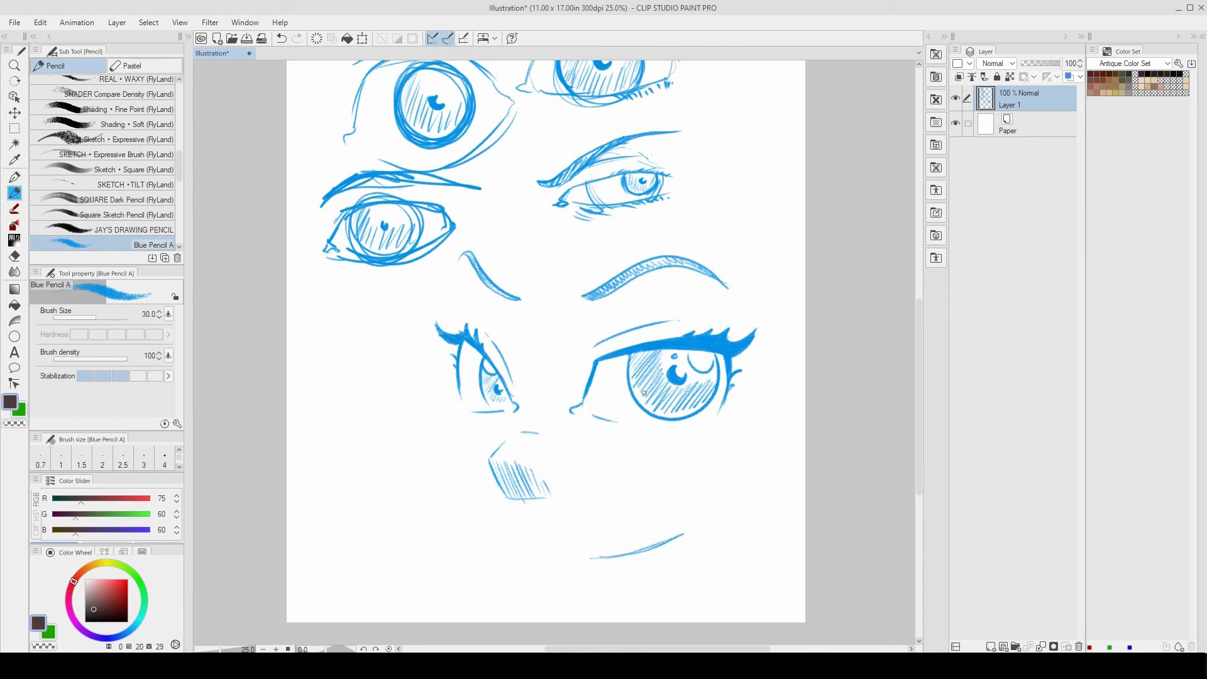
mouse_move(462, 406)
left_mouse_down()
mouse_move(482, 545)
mouse_move(424, 577)
left_mouse_up()
left_click_drag(549, 129, 539, 203)
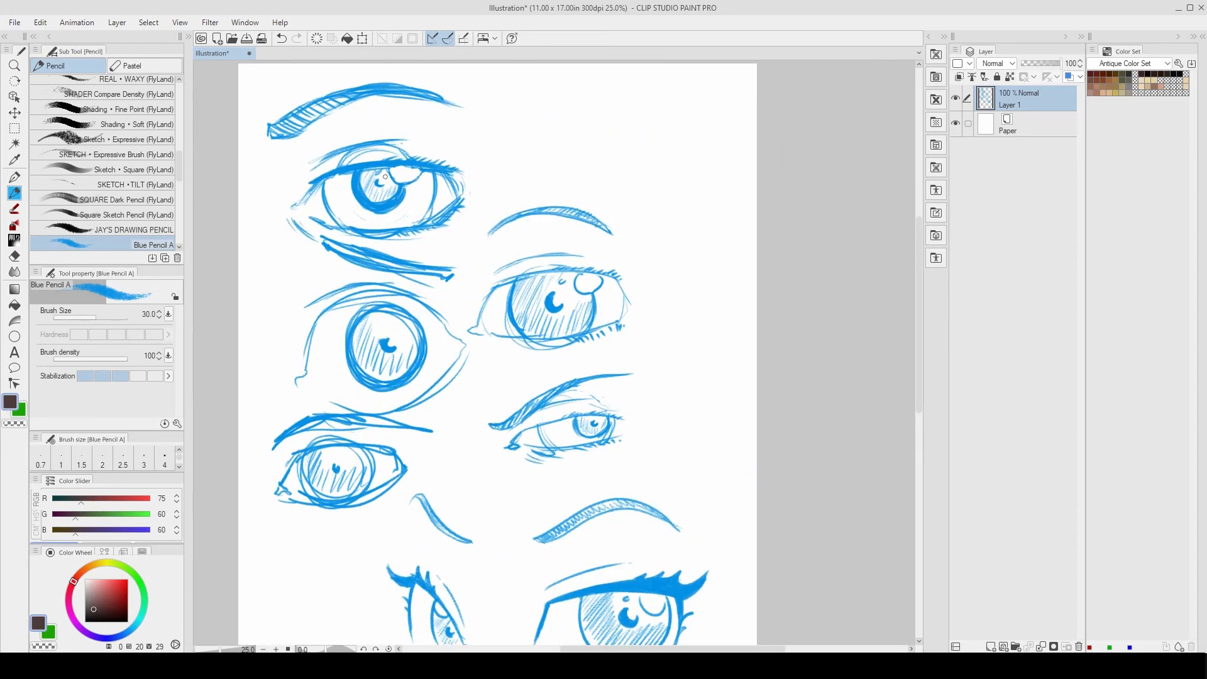
left_click_drag(639, 384, 638, 336)
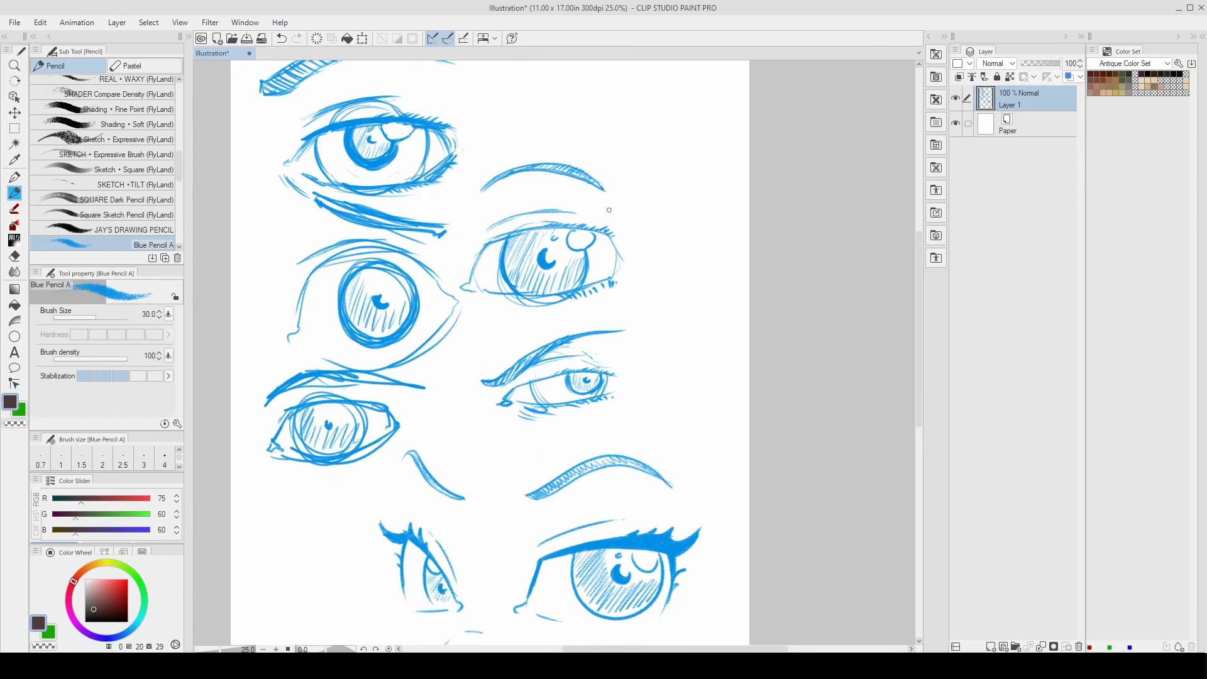
mouse_move(653, 326)
left_mouse_down()
mouse_move(706, 172)
mouse_move(663, 292)
mouse_move(678, 380)
mouse_move(664, 182)
left_mouse_up()
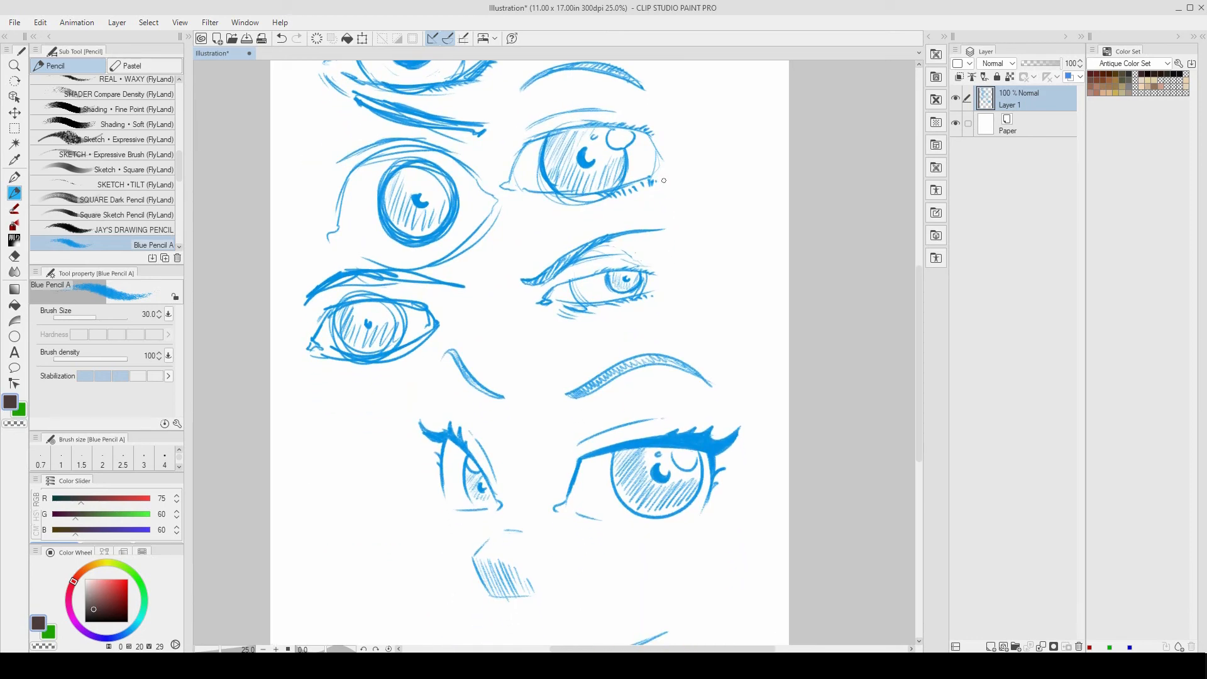
Outline a large round eye in the blank lower-left area of the page, with an arched top and a notched inner corner
mouse_move(643, 361)
left_mouse_down()
mouse_move(709, 226)
mouse_move(747, 193)
left_mouse_up()
mouse_move(445, 412)
left_mouse_down()
mouse_move(490, 450)
mouse_move(498, 434)
left_mouse_up()
key("ctrl+z")
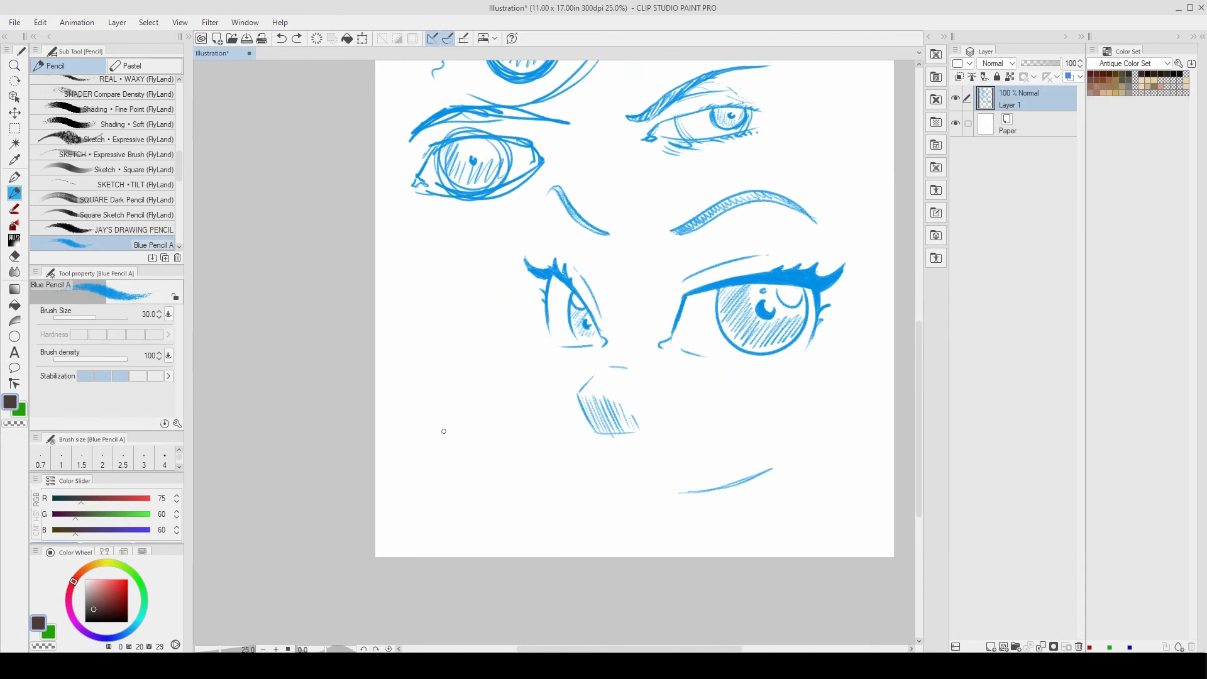
scroll(436, 447, "up", 1)
left_click_drag(426, 409, 421, 504)
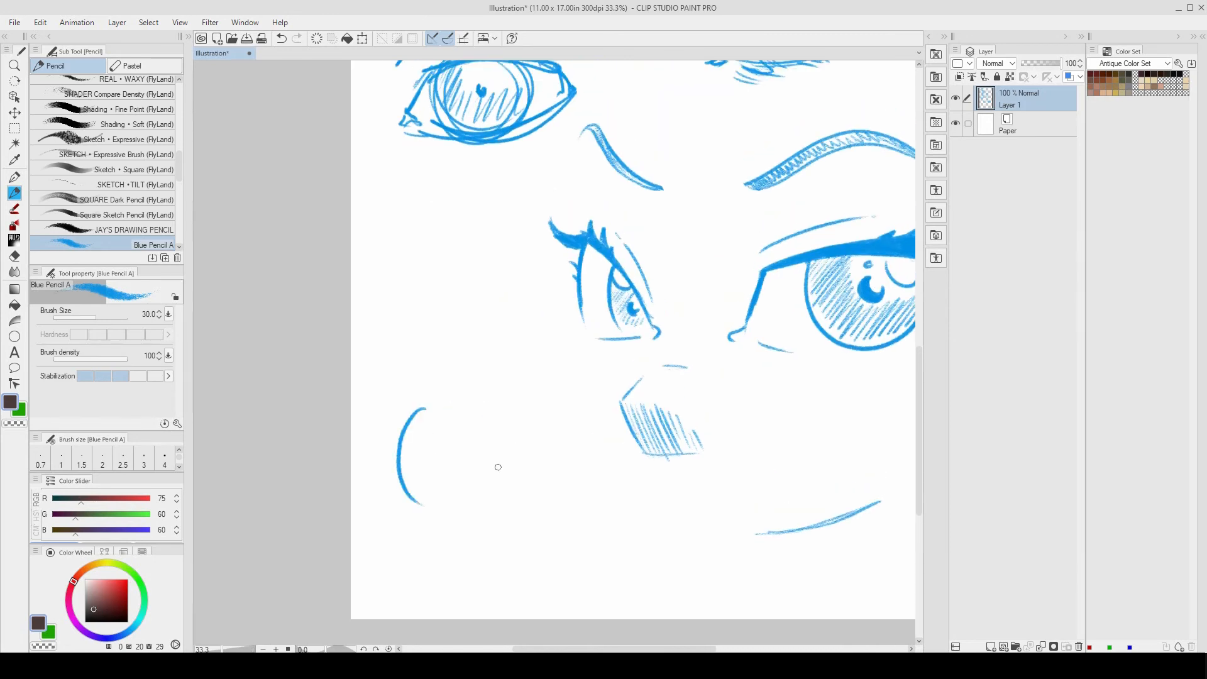
left_click_drag(473, 410, 506, 490)
key("ctrl+z")
left_click_drag(472, 408, 507, 505)
left_click_drag(430, 408, 462, 415)
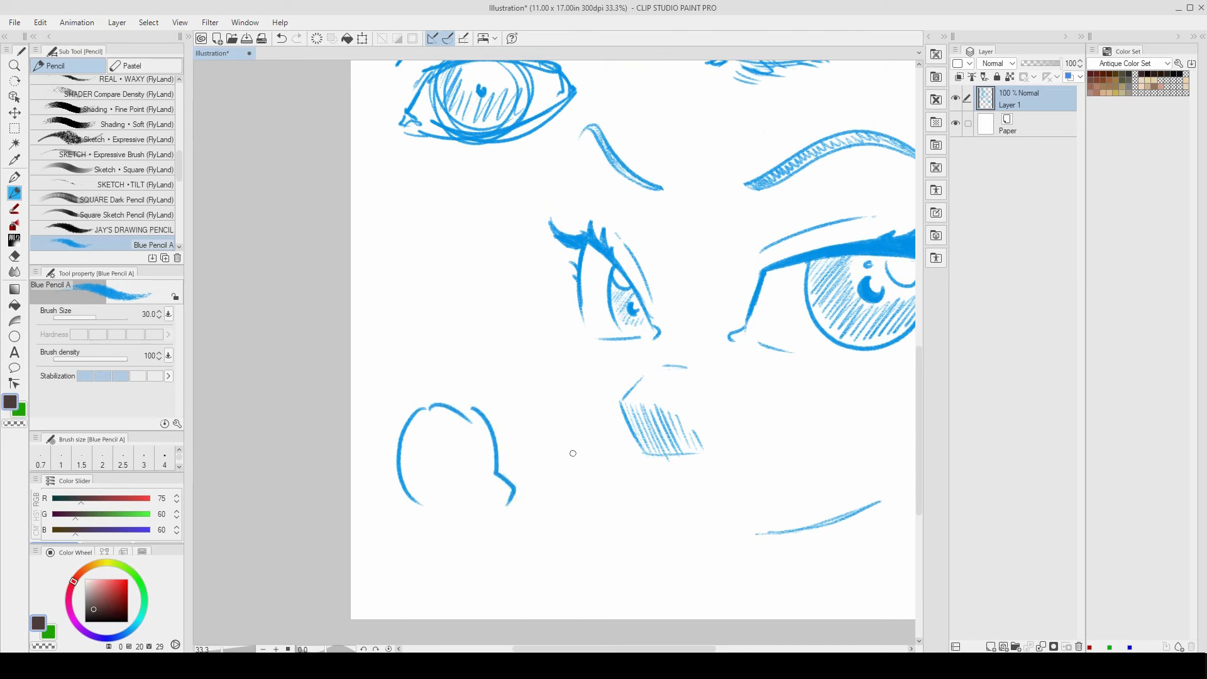
Draw a small narrow companion eye beside the large round one, with a slanted lid and a curved side edge
mouse_move(534, 469)
left_mouse_down()
mouse_move(567, 431)
mouse_move(572, 498)
mouse_move(573, 432)
left_mouse_up()
key("ctrl+z")
key("ctrl+z")
key("ctrl+z")
left_click_drag(538, 468, 573, 435)
mouse_move(428, 424)
left_mouse_down()
mouse_move(488, 461)
mouse_move(480, 422)
left_mouse_up()
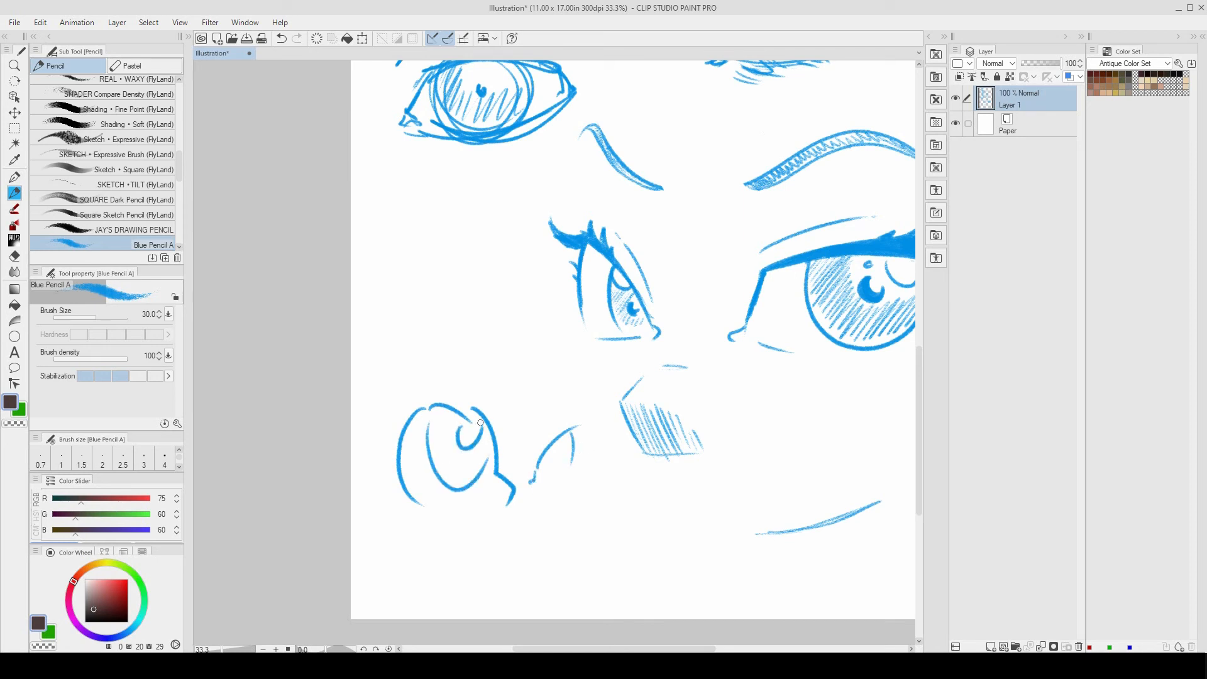
left_click_drag(557, 445, 548, 491)
key("ctrl+z")
key("ctrl+z")
key("ctrl+z")
key("ctrl+z")
Thicken the large round eye's upper lid and draw a curved iris in each eye, with a dot pupil in the large one
mouse_move(420, 416)
left_mouse_down()
mouse_move(496, 425)
mouse_move(446, 410)
left_mouse_up()
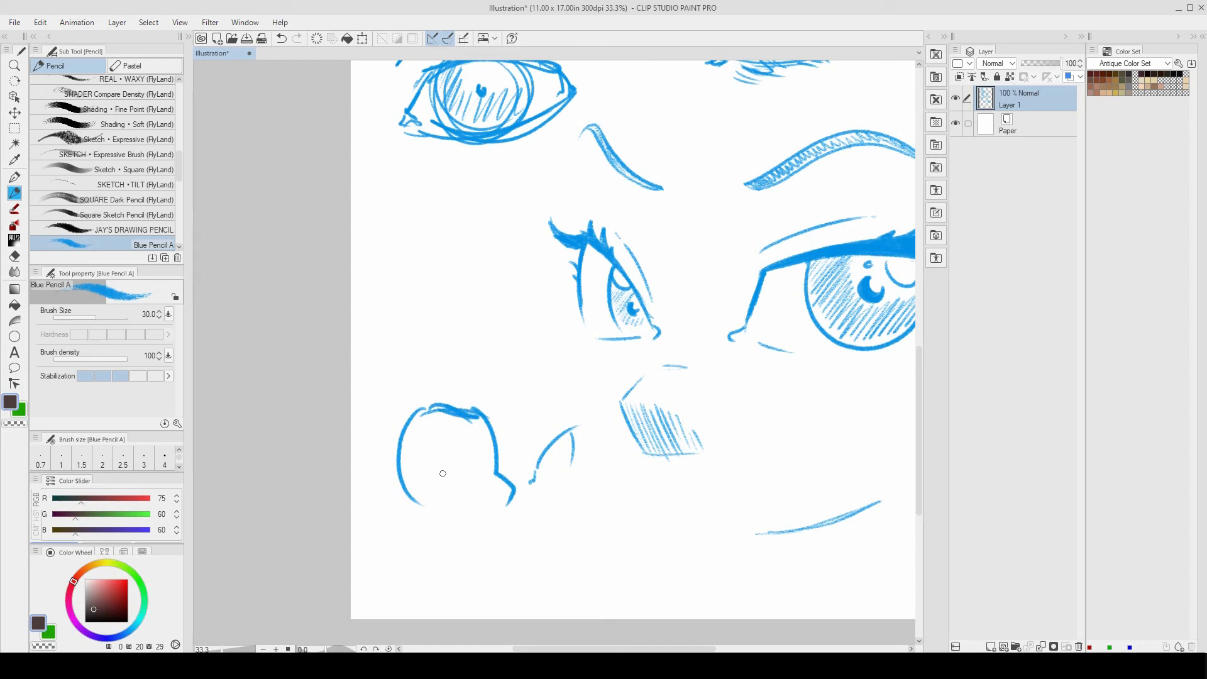
mouse_move(417, 441)
left_mouse_down()
mouse_move(478, 457)
mouse_move(460, 418)
mouse_move(443, 449)
mouse_move(460, 481)
left_mouse_up()
key("ctrl+z")
key("ctrl+z")
mouse_move(471, 415)
left_mouse_down()
mouse_move(432, 486)
mouse_move(438, 450)
left_mouse_up()
left_click_drag(558, 447, 549, 476)
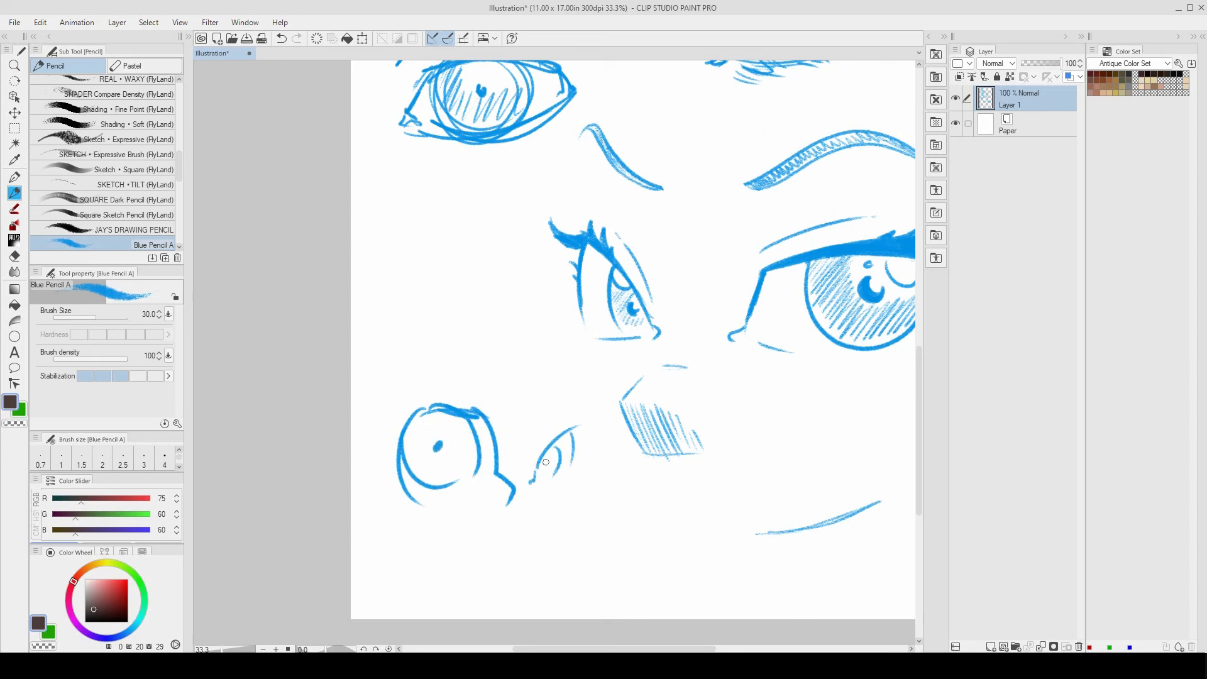
Draw a short brow above each eye of the new pair and add lower-lid lines beneath them
left_click_drag(403, 363, 468, 339)
left_click_drag(549, 362, 529, 371)
left_click_drag(548, 486, 422, 503)
mouse_move(554, 488)
left_mouse_down()
mouse_move(570, 484)
mouse_move(511, 500)
mouse_move(506, 484)
mouse_move(514, 507)
left_mouse_up()
Erase the long inner-corner line of the large round eye and redraw it as a short corner mark
key("e")
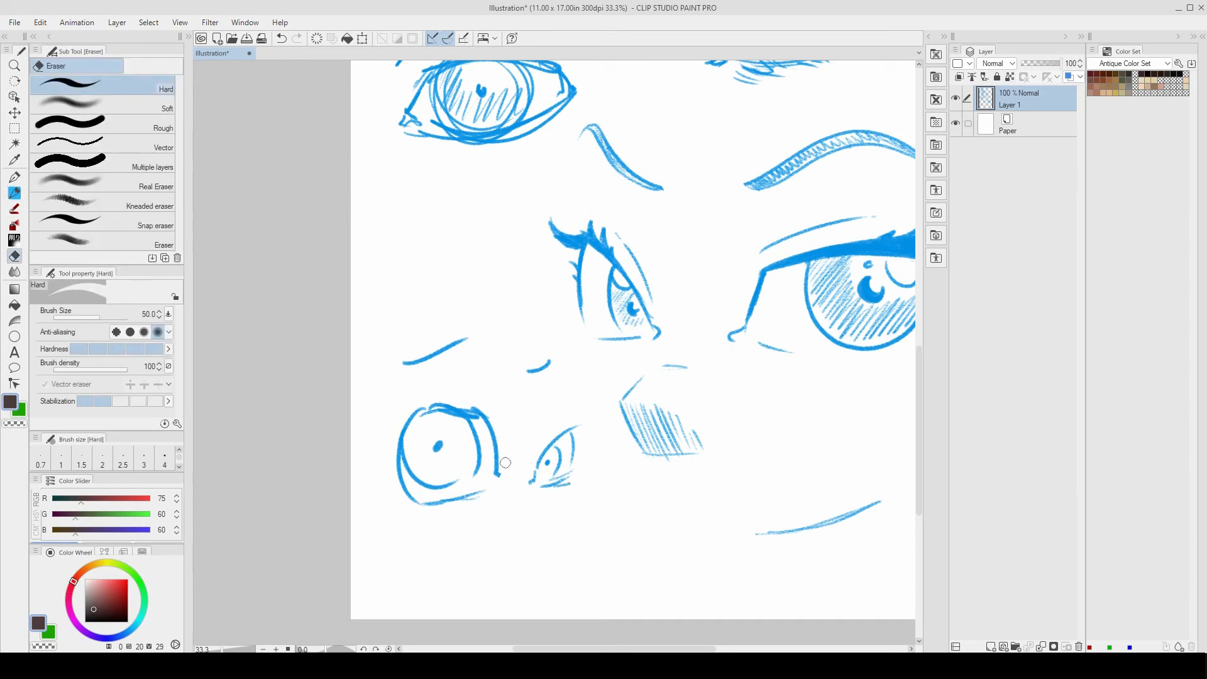
key("p")
left_click_drag(503, 483, 500, 484)
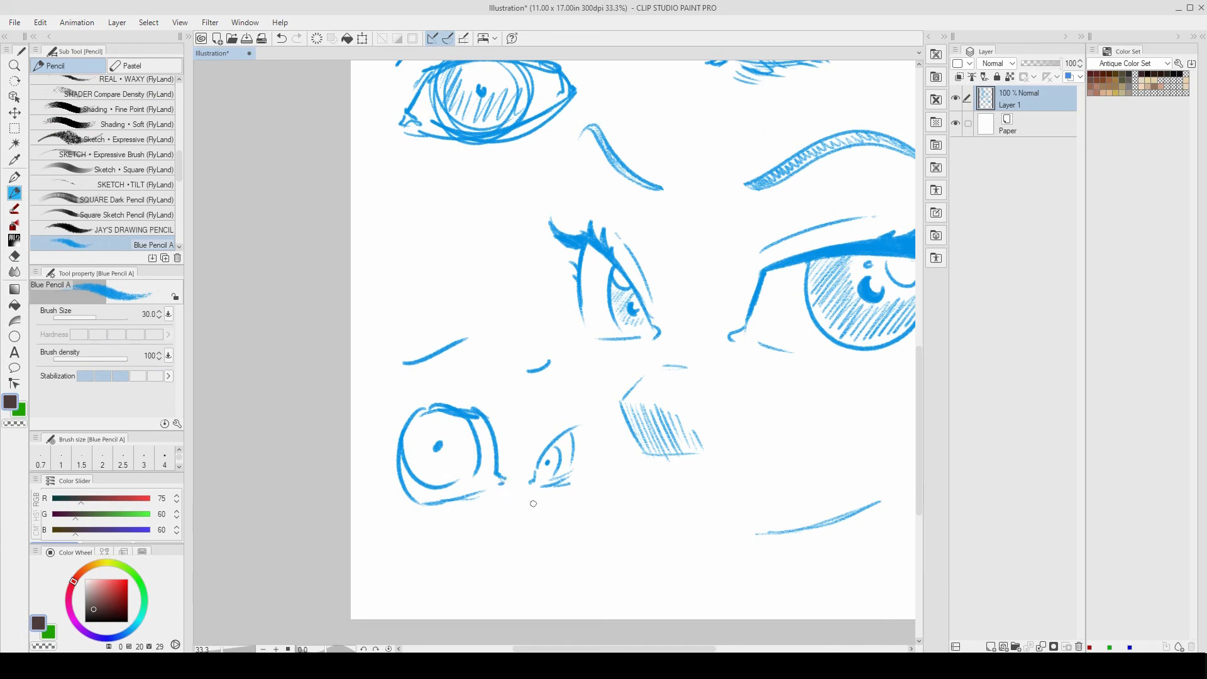
Sketch a small nose with a hatched underside beside the narrow eye and a small shaded mouth below the round pair
mouse_move(534, 502)
left_mouse_down()
mouse_move(545, 508)
mouse_move(531, 536)
left_mouse_up()
mouse_move(530, 499)
left_mouse_down()
mouse_move(521, 492)
mouse_move(539, 428)
left_mouse_up()
left_click_drag(524, 516, 536, 533)
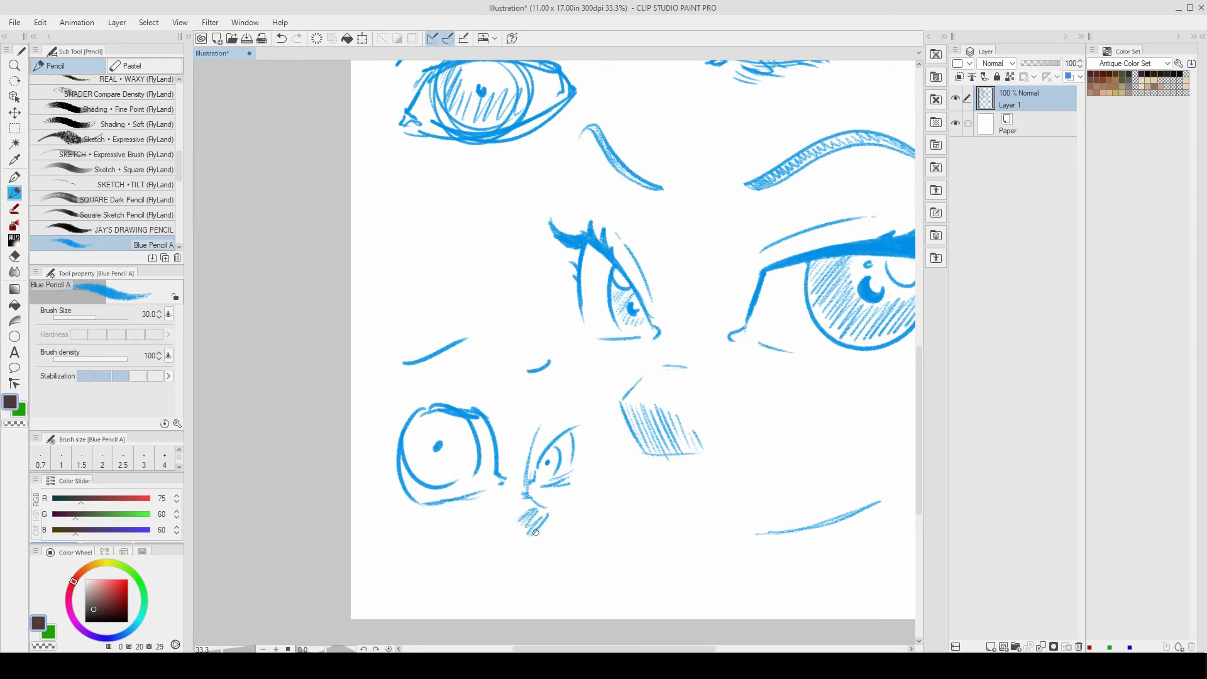
mouse_move(432, 572)
left_mouse_down()
mouse_move(475, 552)
mouse_move(488, 558)
mouse_move(460, 563)
mouse_move(485, 568)
mouse_move(448, 569)
mouse_move(463, 556)
mouse_move(490, 566)
left_mouse_up()
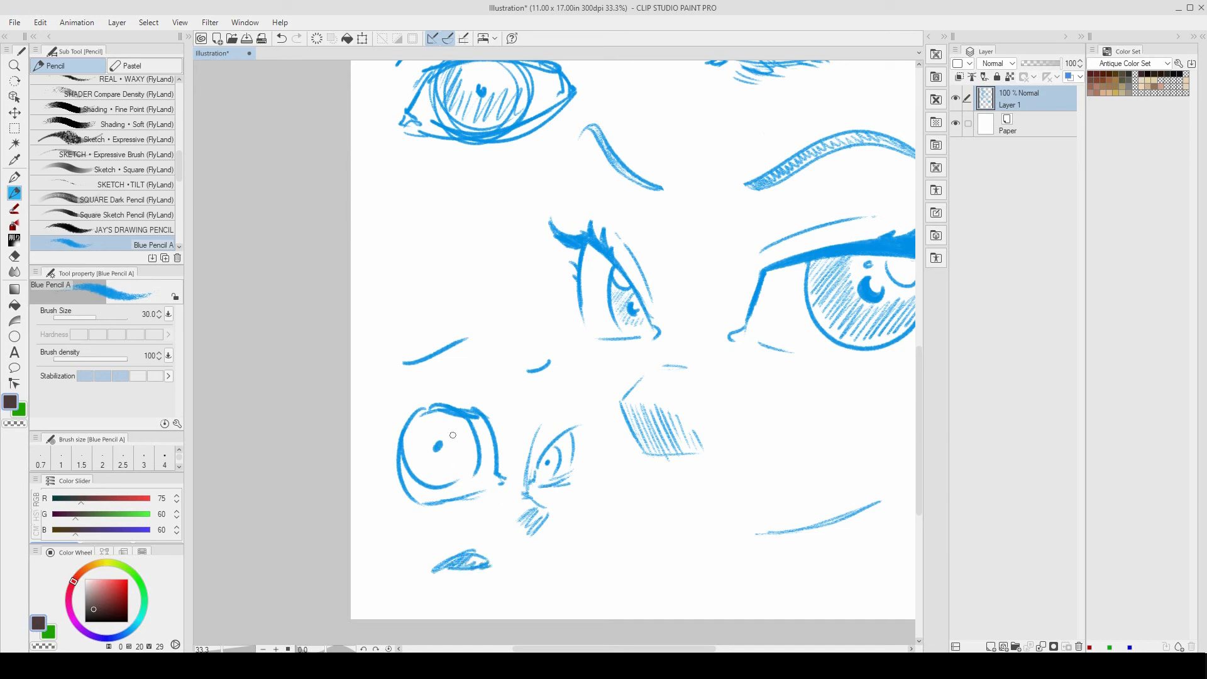
mouse_move(412, 409)
left_mouse_down()
mouse_move(501, 418)
mouse_move(485, 426)
left_mouse_up()
On a new layer with the earlier sketch layer hidden, outline a large eye's arched upper lid, inner corner and outer side
scroll(597, 470, "down", 1)
left_click_drag(627, 487, 564, 579)
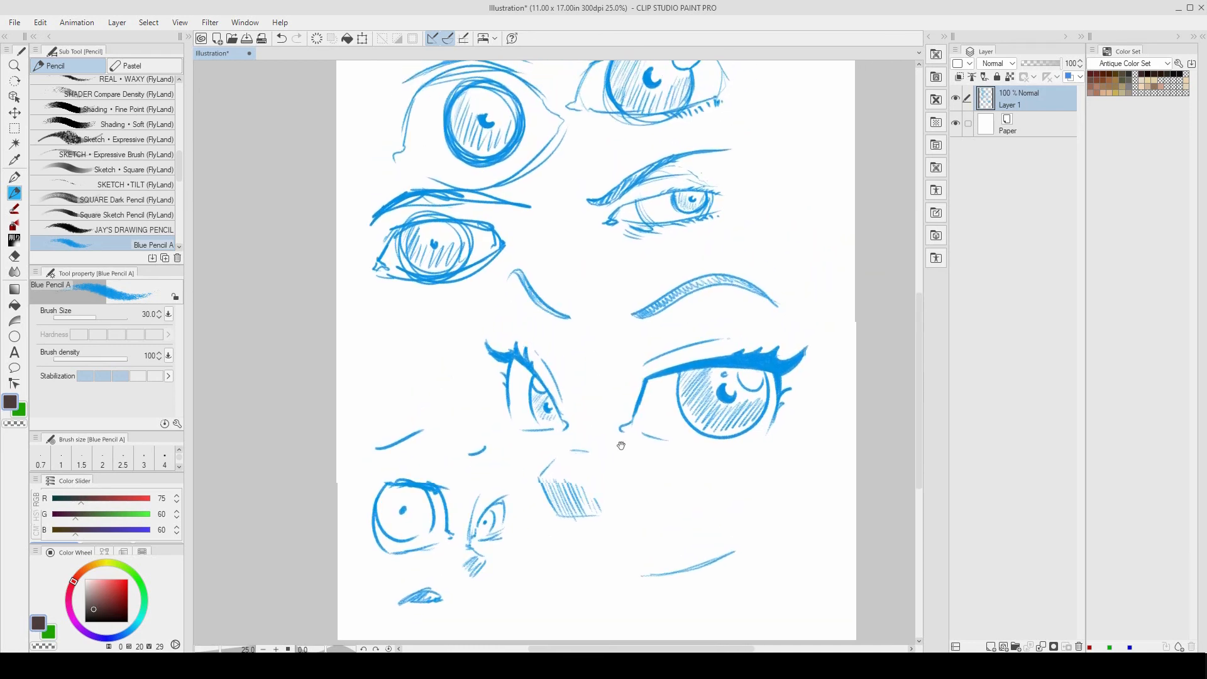
left_click_drag(628, 444, 577, 525)
mouse_move(625, 338)
left_mouse_down()
mouse_move(647, 265)
mouse_move(634, 255)
left_mouse_up()
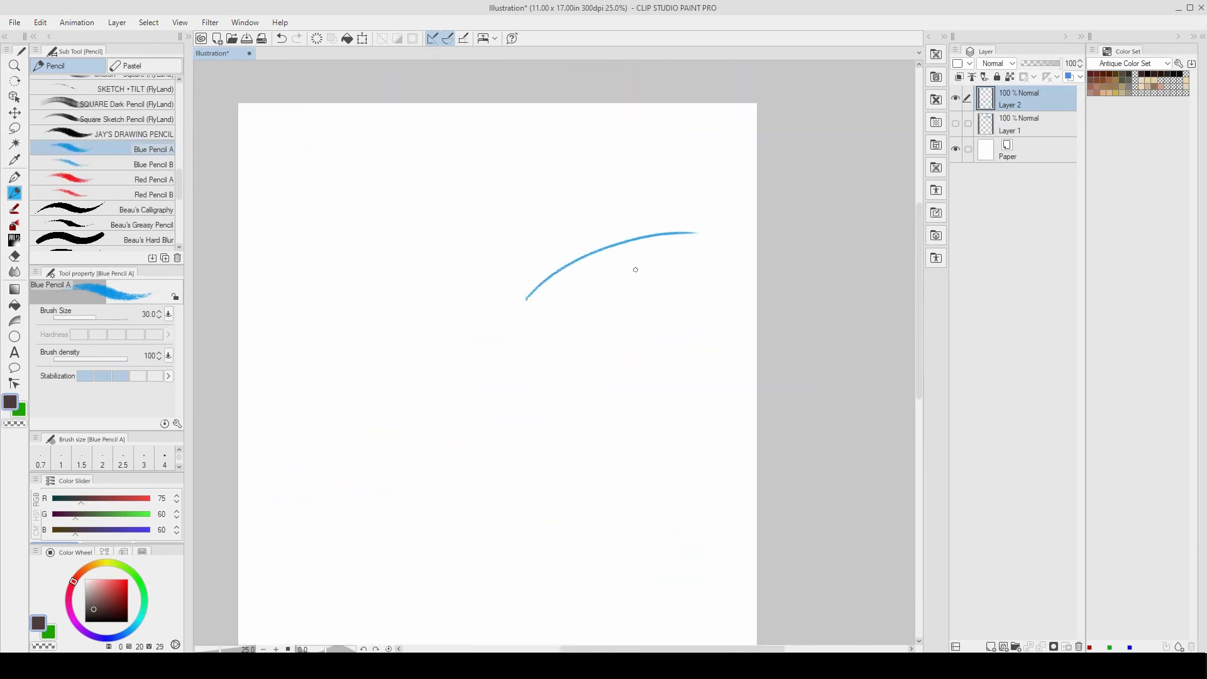
left_click_drag(692, 234, 673, 347)
mouse_move(526, 297)
left_mouse_down()
mouse_move(518, 334)
mouse_move(502, 345)
left_mouse_up()
left_click_drag(691, 235, 697, 317)
Thicken the large eye's upper lid into a heavy tapered band with repeated strokes
mouse_move(684, 409)
left_mouse_down()
mouse_move(634, 234)
mouse_move(462, 246)
left_mouse_up()
mouse_move(392, 410)
left_mouse_down()
mouse_move(417, 336)
mouse_move(578, 302)
mouse_move(500, 294)
mouse_move(512, 441)
left_mouse_up()
mouse_move(487, 305)
left_mouse_down()
mouse_move(508, 435)
mouse_move(574, 286)
left_mouse_up()
left_click_drag(620, 302, 565, 315)
left_click_drag(569, 272, 594, 264)
mouse_move(594, 265)
left_mouse_down()
mouse_move(576, 301)
mouse_move(593, 296)
left_mouse_up()
left_click_drag(440, 305, 579, 250)
left_click_drag(491, 271, 597, 253)
Build up spiky lashes at the large eye's outer corner and darken the lid leading into them
left_click_drag(590, 246, 600, 305)
mouse_move(603, 274)
left_mouse_down()
mouse_move(619, 240)
mouse_move(603, 270)
left_mouse_up()
left_click_drag(569, 253, 598, 246)
left_click_drag(541, 258, 597, 252)
left_click_drag(482, 279, 523, 258)
mouse_move(591, 260)
left_mouse_down()
mouse_move(599, 291)
mouse_move(560, 311)
left_mouse_up()
mouse_move(552, 279)
left_mouse_down()
mouse_move(567, 266)
mouse_move(548, 265)
left_mouse_up()
left_click_drag(505, 288, 524, 273)
Add short lashes down the large eye's outer edge and a crease line above its upper lid
mouse_move(571, 326)
left_mouse_down()
mouse_move(584, 319)
mouse_move(571, 330)
left_mouse_up()
left_click_drag(568, 346, 579, 342)
left_click_drag(568, 267, 557, 279)
mouse_move(547, 272)
left_mouse_down()
mouse_move(536, 281)
mouse_move(439, 265)
left_mouse_up()
key("ctrl+z")
left_click_drag(361, 335, 499, 259)
mouse_move(510, 317)
left_mouse_down()
mouse_move(595, 237)
mouse_move(578, 269)
left_mouse_up()
key("ctrl+z")
Draw a round highlight under the large eye's upper lid and curve both sides of the iris around it
left_click_drag(548, 219, 608, 230)
left_click_drag(548, 271, 532, 250)
left_click_drag(461, 229, 477, 273)
left_click_drag(564, 233, 526, 278)
left_click_drag(564, 235, 521, 279)
left_click_drag(578, 299, 565, 248)
Draw a small pupil and a thin oval glint inside the large eye's iris
key("minus")
left_click_drag(475, 456, 475, 375)
mouse_move(461, 312)
left_mouse_down()
mouse_move(452, 406)
mouse_move(464, 315)
left_mouse_up()
left_click_drag(439, 257, 457, 287)
key("asciicircum")
mouse_move(651, 236)
left_mouse_down()
mouse_move(571, 288)
mouse_move(573, 310)
left_mouse_up()
left_click_drag(493, 263, 501, 277)
left_click_drag(495, 264, 504, 264)
mouse_move(516, 255)
left_mouse_down()
mouse_move(518, 277)
mouse_move(456, 290)
mouse_move(520, 262)
mouse_move(538, 272)
mouse_move(520, 253)
left_mouse_up()
Undo the last few iris strokes and draw a lower-lid line beneath the large eye
key("ctrl+z")
key("ctrl+z")
key("ctrl+z")
scroll(507, 293, "up", 1)
key("ctrl+z")
key("ctrl+z")
scroll(517, 242, "down", 1)
left_click_drag(477, 335, 571, 329)
scroll(572, 328, "up", 1)
scroll(572, 328, "down", 1)
left_click_drag(388, 264, 457, 332)
left_click_drag(395, 267, 468, 349)
key("ctrl+z")
key("ctrl+z")
Outline a smaller companion eye beside the large one, with a slanted upper lid and a curved outer edge
left_click_drag(433, 310, 457, 357)
scroll(441, 352, "up", 1)
mouse_move(424, 251)
left_mouse_down()
mouse_move(407, 223)
mouse_move(494, 195)
left_mouse_up()
left_click_drag(439, 171, 422, 270)
mouse_move(548, 228)
left_mouse_down()
mouse_move(508, 350)
mouse_move(502, 338)
left_mouse_up()
Thicken the small eye's slanted upper lid with repeated strokes on a rotated canvas, then restore the canvas rotation
key("minus")
key("minus")
key("minus")
key("minus")
key("minus")
key("minus")
mouse_move(660, 364)
left_mouse_down()
mouse_move(423, 224)
mouse_move(447, 299)
left_mouse_up()
left_click_drag(404, 213, 459, 316)
left_click_drag(419, 257, 464, 309)
left_click_drag(459, 305, 493, 254)
left_click_drag(405, 217, 455, 317)
mouse_move(474, 316)
left_mouse_down()
mouse_move(508, 290)
mouse_move(523, 247)
left_mouse_up()
left_click_drag(491, 291, 521, 252)
key("ctrl+at")
Add spiky lashes to the small eye's outer corner and side edge
mouse_move(721, 397)
left_mouse_down()
mouse_move(384, 264)
mouse_move(429, 294)
left_mouse_up()
mouse_move(341, 290)
left_mouse_down()
mouse_move(307, 274)
mouse_move(328, 301)
left_mouse_up()
left_click_drag(344, 293, 350, 277)
key("ctrl+z")
mouse_move(363, 302)
left_mouse_down()
mouse_move(366, 286)
mouse_move(378, 311)
mouse_move(376, 296)
left_mouse_up()
left_click_drag(312, 311, 319, 338)
left_click_drag(503, 390, 470, 330)
key("ctrl+z")
key("ctrl+z")
Draw the small eye's lower lid and pupil, and a crease line alongside its upper lid
mouse_move(328, 254)
left_mouse_down()
mouse_move(369, 296)
mouse_move(328, 321)
mouse_move(339, 342)
left_mouse_up()
key("ctrl+z")
left_click_drag(296, 338, 379, 357)
left_click_drag(349, 314, 354, 316)
key("ctrl+minus")
mouse_move(465, 378)
left_mouse_down()
mouse_move(396, 378)
mouse_move(410, 387)
left_mouse_up()
left_click_drag(332, 270, 365, 332)
scroll(365, 332, "up", 1)
key("ctrl+z")
Outline a long sweeping brow above the large eye and a shorter arched brow above the small one
mouse_move(305, 247)
left_mouse_down()
mouse_move(586, 224)
mouse_move(597, 210)
mouse_move(624, 227)
left_mouse_up()
key("ctrl+z")
mouse_move(442, 278)
left_mouse_down()
mouse_move(446, 290)
mouse_move(612, 217)
left_mouse_up()
left_click_drag(291, 255, 409, 291)
key("e")
left_click_drag(510, 339, 639, 327)
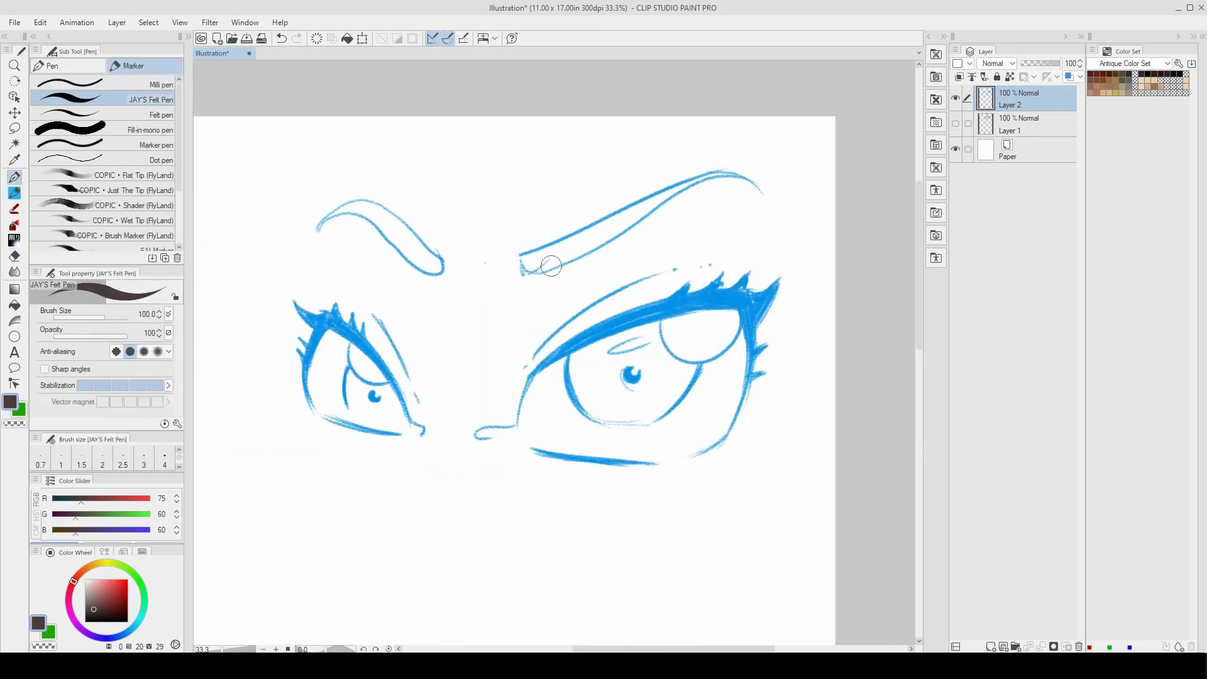
Fill both outlined brows with short blue pencil hatching
key("p")
mouse_move(444, 273)
left_mouse_down()
mouse_move(627, 266)
mouse_move(550, 189)
left_mouse_up()
left_click_drag(662, 203, 364, 231)
mouse_move(405, 291)
left_mouse_down()
mouse_move(506, 238)
mouse_move(466, 276)
mouse_move(481, 253)
left_mouse_up()
Cross-hatch light shading beneath the lower lids of both eyes
mouse_move(450, 478)
left_mouse_down()
mouse_move(660, 277)
mouse_move(759, 300)
left_mouse_up()
left_click_drag(646, 312, 766, 306)
left_click_drag(665, 324, 705, 319)
left_click_drag(642, 287, 710, 328)
left_click_drag(632, 294, 708, 349)
left_click_drag(673, 290, 734, 330)
left_click_drag(438, 264, 390, 283)
left_click_drag(403, 286, 465, 261)
Sketch an angular nose below the eyes with a short bridge mark and hatch its underside
mouse_move(535, 314)
left_mouse_down()
mouse_move(420, 308)
mouse_move(371, 338)
left_mouse_up()
left_click_drag(397, 299, 441, 292)
scroll(478, 399, "down", 1)
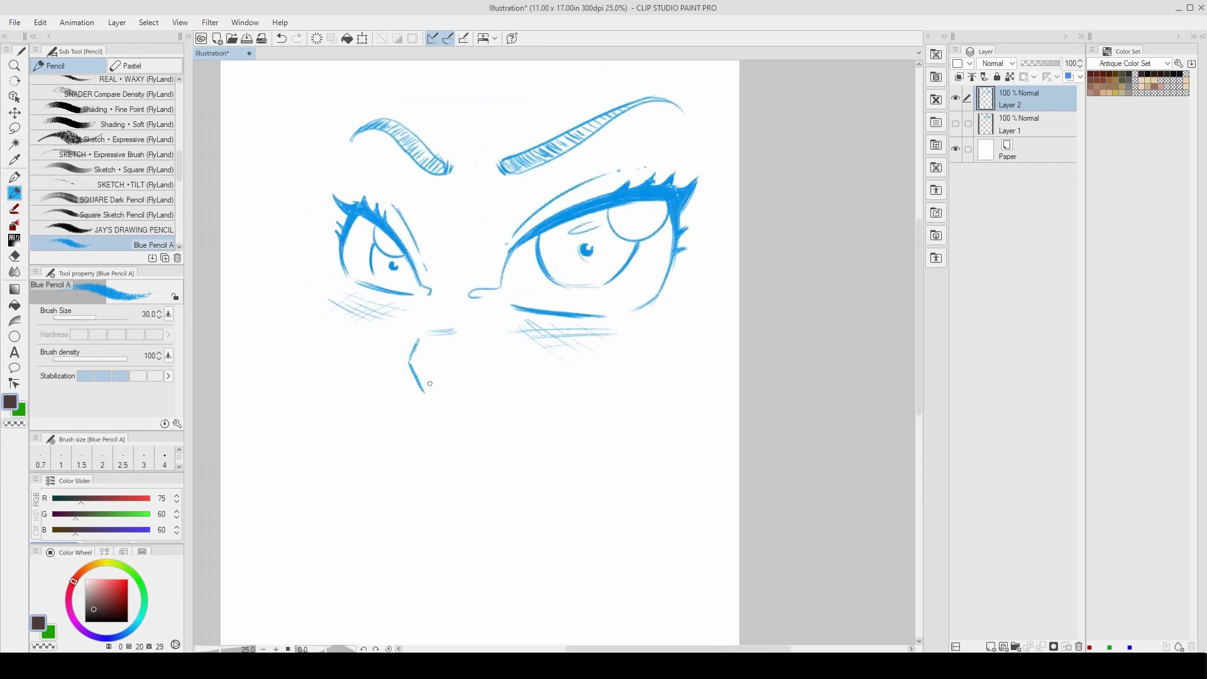
left_click_drag(418, 365, 482, 397)
Outline the upper lids and outer edges of a new large-and-small eye pair below the nose
left_click_drag(444, 466, 481, 358)
left_click_drag(348, 354, 368, 453)
left_click_drag(345, 357, 371, 448)
left_click_drag(459, 349, 476, 446)
key("ctrl+z")
mouse_move(346, 355)
left_mouse_down()
mouse_move(371, 344)
mouse_move(474, 412)
left_mouse_up()
left_click_drag(557, 420, 645, 340)
left_click_drag(646, 343, 632, 425)
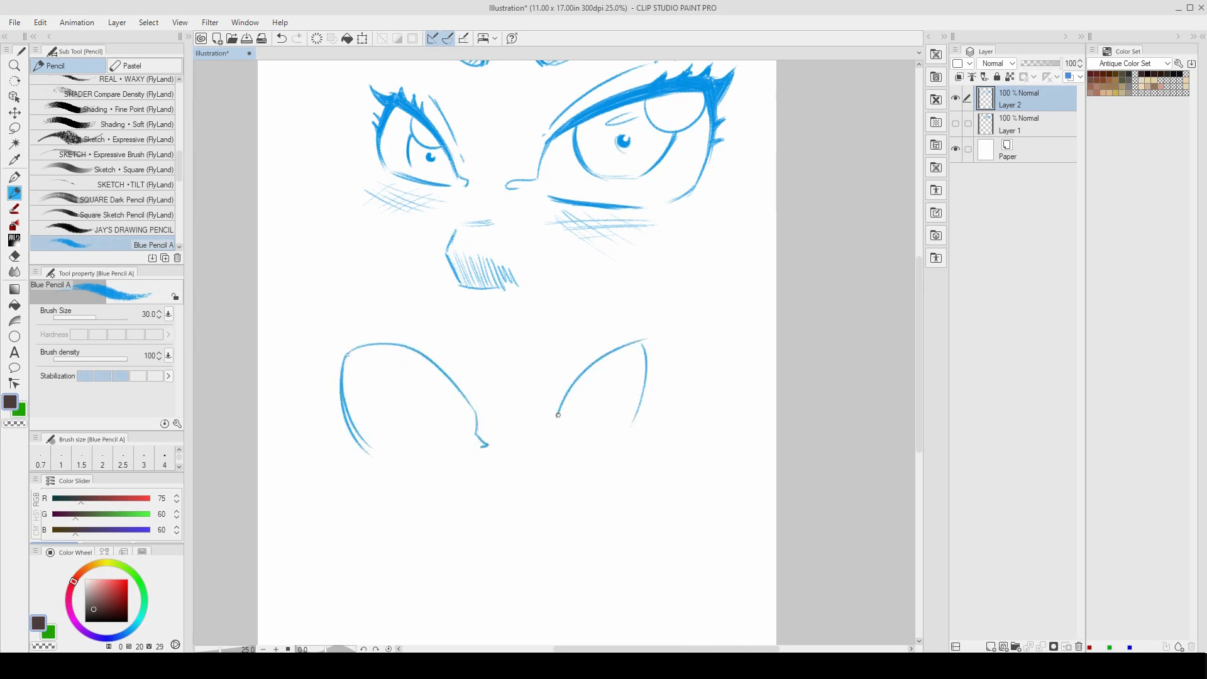
mouse_move(522, 387)
left_mouse_down()
mouse_move(568, 399)
mouse_move(636, 380)
left_mouse_up()
Thicken the upper lid lines of both new eyes with layered blue pencil strokes
scroll(728, 590, "up", 2)
left_click_drag(563, 211, 532, 432)
left_click_drag(512, 320, 578, 481)
mouse_move(599, 232)
left_mouse_down()
mouse_move(612, 416)
mouse_move(684, 557)
left_mouse_up()
mouse_move(384, 302)
left_mouse_down()
mouse_move(478, 253)
mouse_move(571, 372)
left_mouse_up()
key("ctrl+at")
left_click_drag(459, 321, 410, 350)
left_click_drag(643, 251, 699, 241)
left_click_drag(378, 327, 768, 313)
left_click_drag(445, 260, 375, 253)
Draw winged outer corners and short lashes on the upper and outer edges of both eyes
left_click_drag(503, 315, 411, 397)
left_click_drag(286, 334, 337, 372)
mouse_move(349, 318)
left_mouse_down()
mouse_move(372, 330)
mouse_move(387, 322)
left_mouse_up()
left_click_drag(394, 304, 410, 322)
mouse_move(883, 335)
left_mouse_down()
mouse_move(605, 325)
mouse_move(624, 295)
left_mouse_up()
left_click_drag(624, 310, 640, 289)
mouse_move(693, 345)
left_mouse_down()
mouse_move(673, 349)
mouse_move(673, 369)
left_mouse_up()
mouse_move(707, 300)
left_mouse_down()
mouse_move(678, 326)
mouse_move(659, 305)
mouse_move(626, 296)
left_mouse_up()
mouse_move(613, 313)
left_mouse_down()
mouse_move(572, 346)
mouse_move(661, 303)
mouse_move(670, 381)
left_mouse_up()
left_click_drag(476, 413, 726, 379)
left_click_drag(323, 293, 314, 381)
mouse_move(271, 297)
left_mouse_down()
mouse_move(310, 307)
mouse_move(291, 316)
left_mouse_up()
mouse_move(330, 284)
left_mouse_down()
mouse_move(430, 283)
mouse_move(322, 333)
left_mouse_up()
mouse_move(286, 307)
left_mouse_down()
mouse_move(359, 337)
mouse_move(277, 319)
left_mouse_up()
Add thin curved crease lines above the inner half of both upper lids
left_click_drag(611, 457, 662, 382)
left_click_drag(443, 288, 506, 405)
left_click_drag(666, 425, 614, 413)
key("ctrl+minus")
mouse_move(632, 360)
left_mouse_down()
mouse_move(632, 398)
mouse_move(651, 294)
left_mouse_up()
left_click_drag(420, 287, 486, 377)
mouse_move(641, 297)
left_mouse_down()
mouse_move(666, 364)
mouse_move(693, 278)
left_mouse_up()
Lasso the new eye pair, move it further down the page and clear the selection
key("m")
left_click_drag(388, 227, 374, 229)
key("k")
left_click_drag(668, 377, 663, 543)
left_click_drag(683, 488, 641, 307)
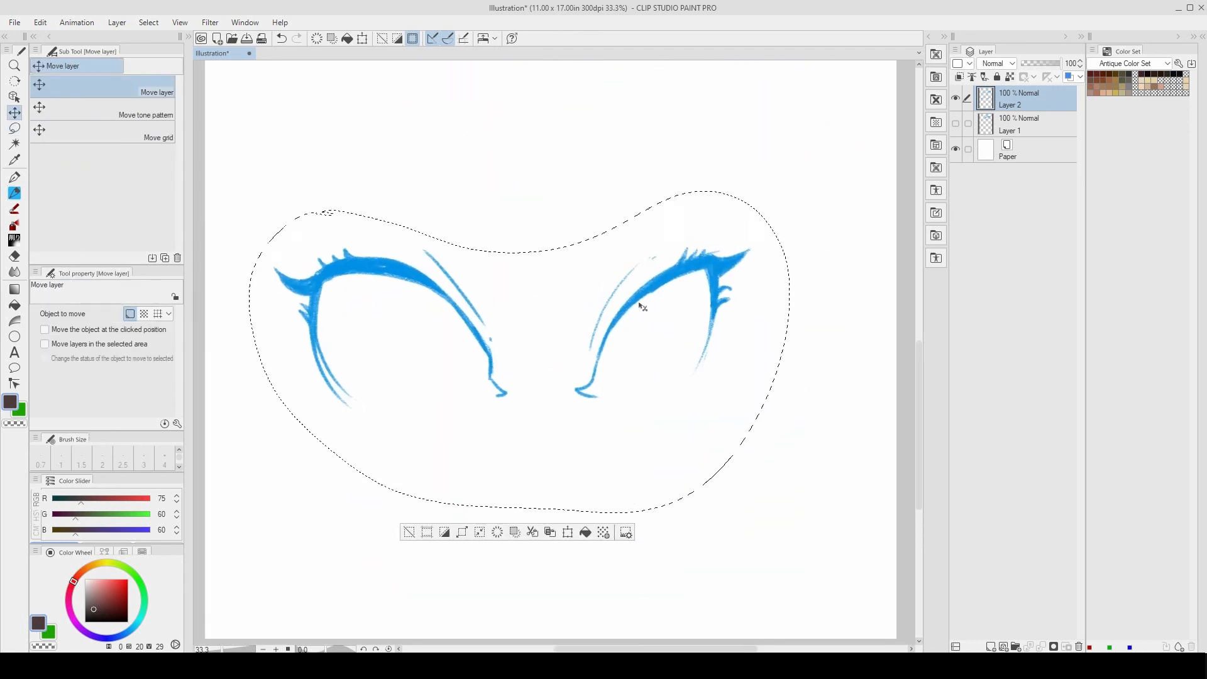
left_click(15, 129)
left_click(154, 117)
key("ctrl+d")
Draw rounded irises with the blue pencil inside both eyes, redoing strokes that miss
left_click(19, 188)
left_click_drag(644, 352, 646, 362)
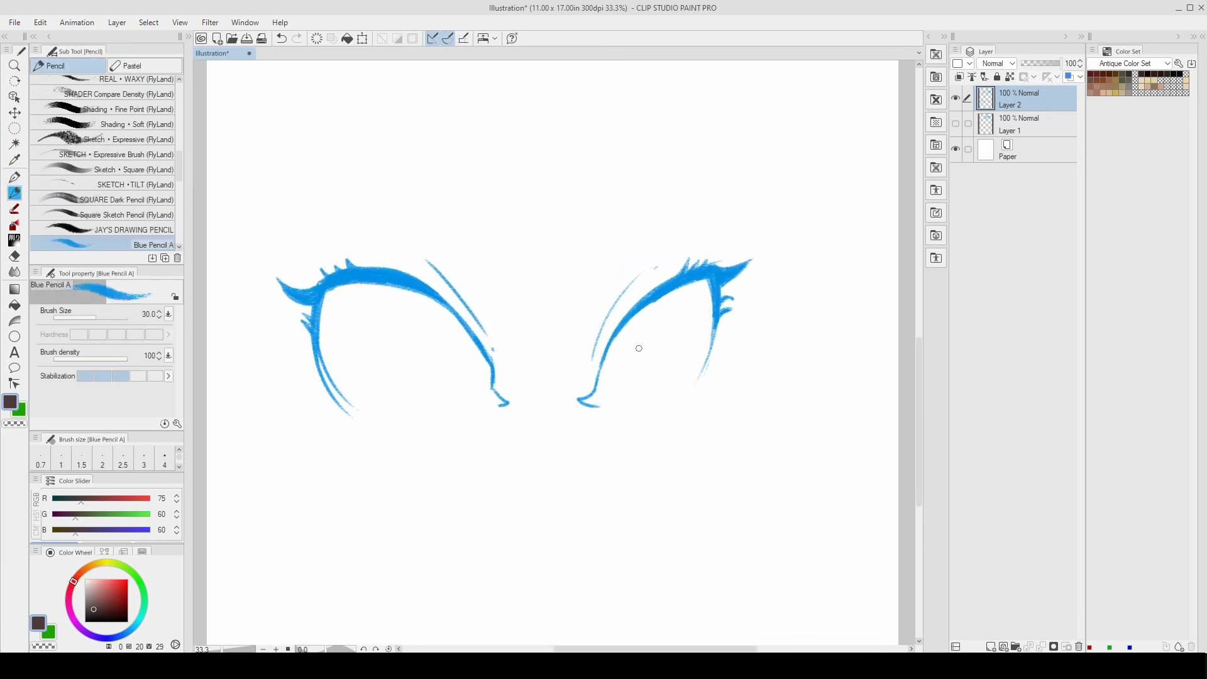
key("ctrl+z")
left_click_drag(656, 303, 688, 297)
mouse_move(675, 335)
left_mouse_down()
mouse_move(660, 413)
mouse_move(665, 372)
left_mouse_up()
key("ctrl+z")
mouse_move(371, 281)
left_mouse_down()
mouse_move(364, 372)
mouse_move(377, 383)
mouse_move(483, 356)
left_mouse_up()
mouse_move(614, 387)
left_mouse_down()
mouse_move(670, 371)
mouse_move(690, 344)
left_mouse_up()
Sketch thin, slightly curved lower lid lines beneath both eyes
left_click_drag(640, 346, 736, 328)
left_click_drag(642, 350, 690, 343)
left_click_drag(527, 356, 400, 357)
scroll(575, 390, "down", 3)
scroll(549, 363, "up", 4)
mouse_move(498, 396)
left_mouse_down()
mouse_move(542, 337)
mouse_move(400, 379)
left_mouse_up()
left_click_drag(771, 344, 704, 338)
Add small pupils and rounded highlight shapes inside both irises
left_click_drag(388, 322, 409, 327)
mouse_move(730, 356)
left_mouse_down()
mouse_move(684, 314)
mouse_move(701, 333)
left_mouse_up()
scroll(666, 342, "down", 2)
scroll(671, 334, "up", 2)
key("ctrl+z")
scroll(711, 358, "down", 2)
scroll(696, 342, "up", 1)
left_click_drag(438, 281, 456, 287)
left_click_drag(698, 294, 697, 297)
scroll(755, 312, "down", 1)
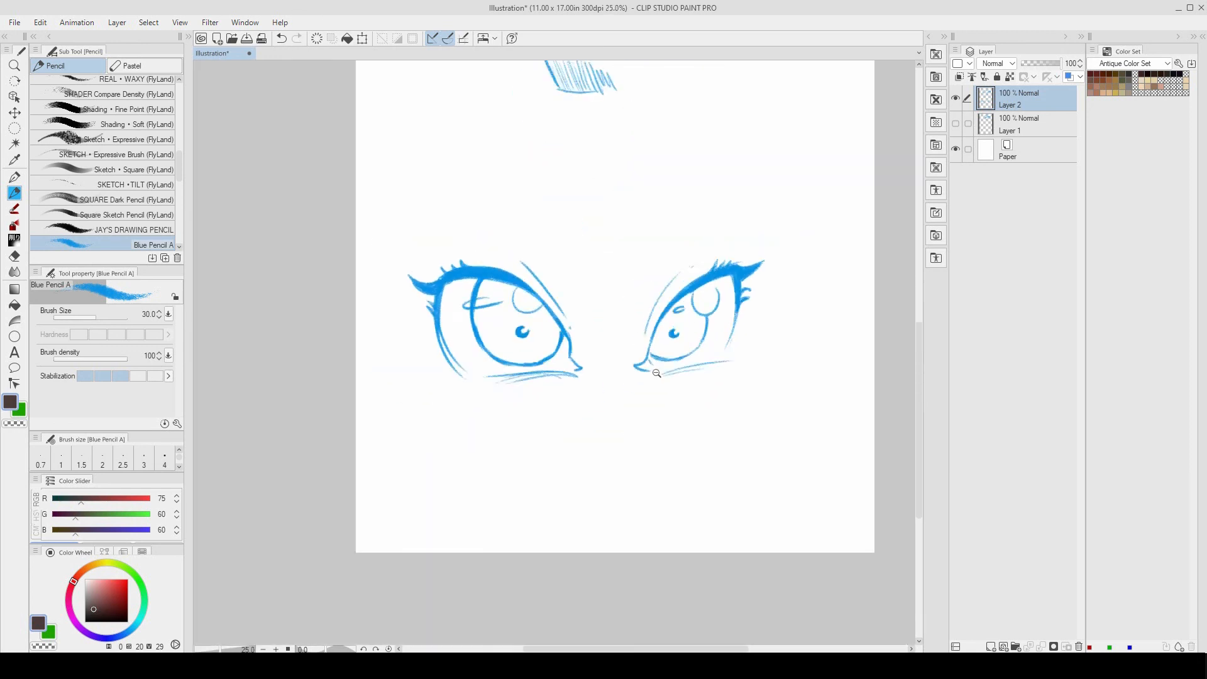
Outline a long arched brow above the larger eye and a shorter arched brow above the smaller one
left_click_drag(750, 222, 708, 342)
left_click_drag(609, 351, 715, 341)
left_click_drag(391, 335, 546, 332)
left_click_drag(392, 335, 534, 325)
left_click_drag(610, 350, 699, 327)
left_click_drag(603, 378, 638, 325)
Fill both arched brows with light blue pencil hatching
mouse_move(444, 264)
left_mouse_down()
mouse_move(465, 247)
mouse_move(558, 257)
left_mouse_up()
left_click_drag(654, 314, 597, 313)
left_click_drag(629, 267, 687, 266)
left_click_drag(634, 257, 602, 280)
Sketch a rounded nose below the eyes with a curved upper line and a curved side line
left_click_drag(591, 476, 607, 369)
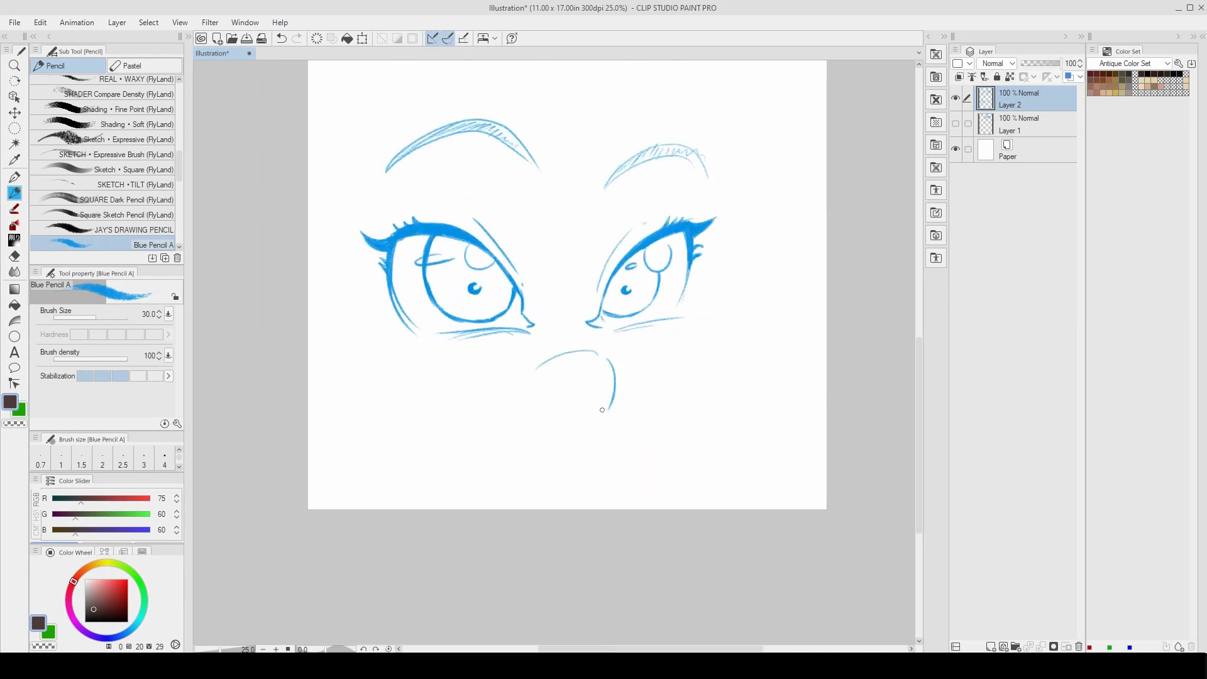
left_click_drag(565, 335, 582, 340)
scroll(530, 328, "down", 2)
scroll(613, 298, "up", 2)
mouse_move(613, 299)
left_mouse_down()
mouse_move(687, 444)
mouse_move(625, 522)
left_mouse_up()
Create a new 11 x 17 in illustration at 300 dpi
left_click(14, 23)
left_click(25, 37)
key("Return")
Outline a large rounded eye and a small narrow, angled eye near the head of the blank page
left_click_drag(695, 202, 691, 334)
left_click_drag(699, 204, 508, 294)
left_click_drag(335, 244, 444, 305)
left_click_drag(348, 248, 374, 312)
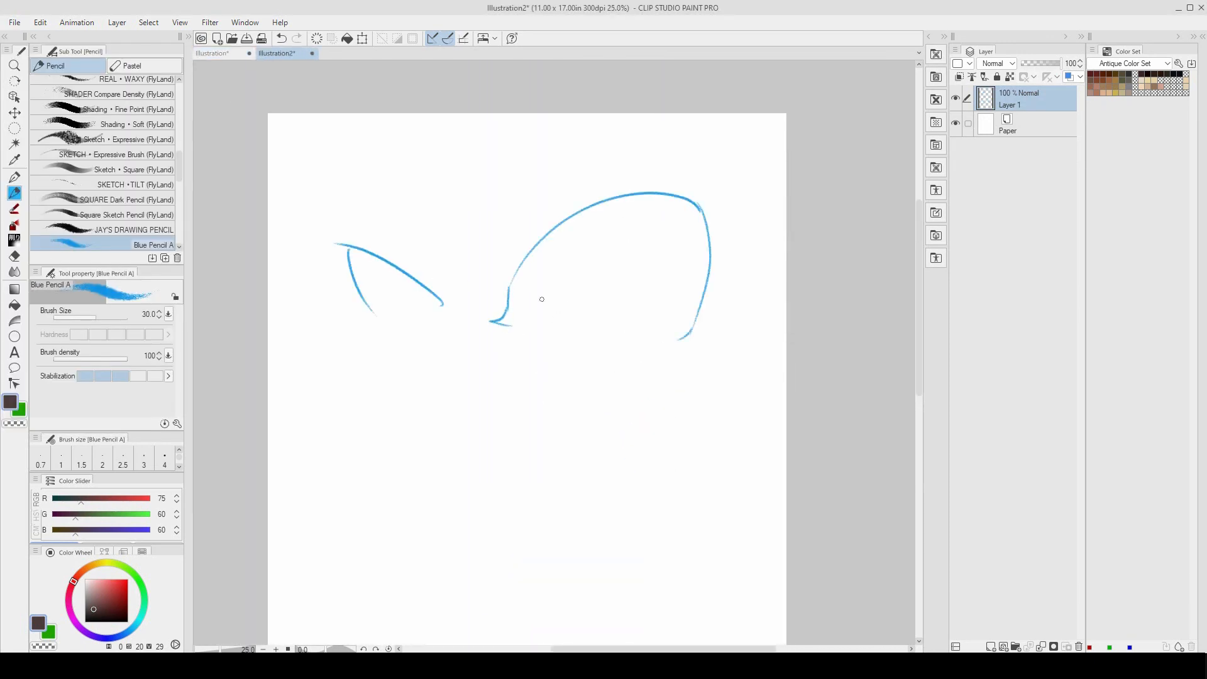
Add lower lids, irises, small pupils and crease lines to both eyes
left_click_drag(537, 328, 718, 325)
mouse_move(517, 276)
left_mouse_down()
mouse_move(562, 225)
mouse_move(664, 277)
left_mouse_up()
left_click_drag(671, 197, 679, 243)
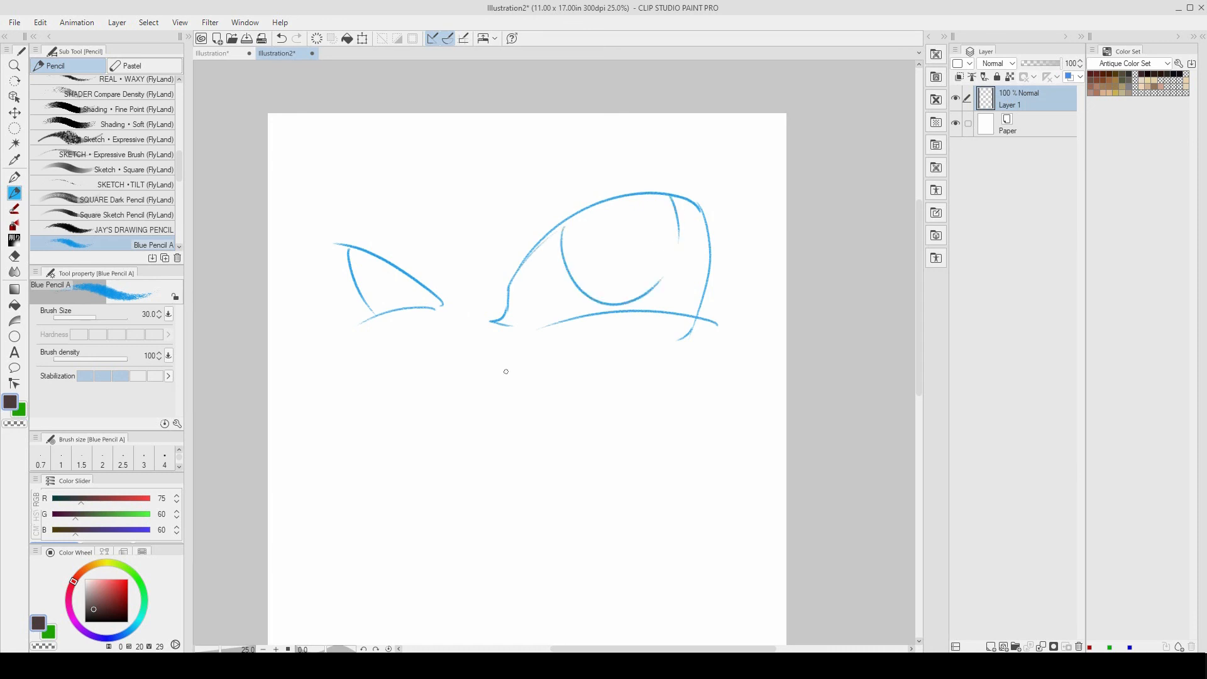
left_click_drag(576, 196, 505, 274)
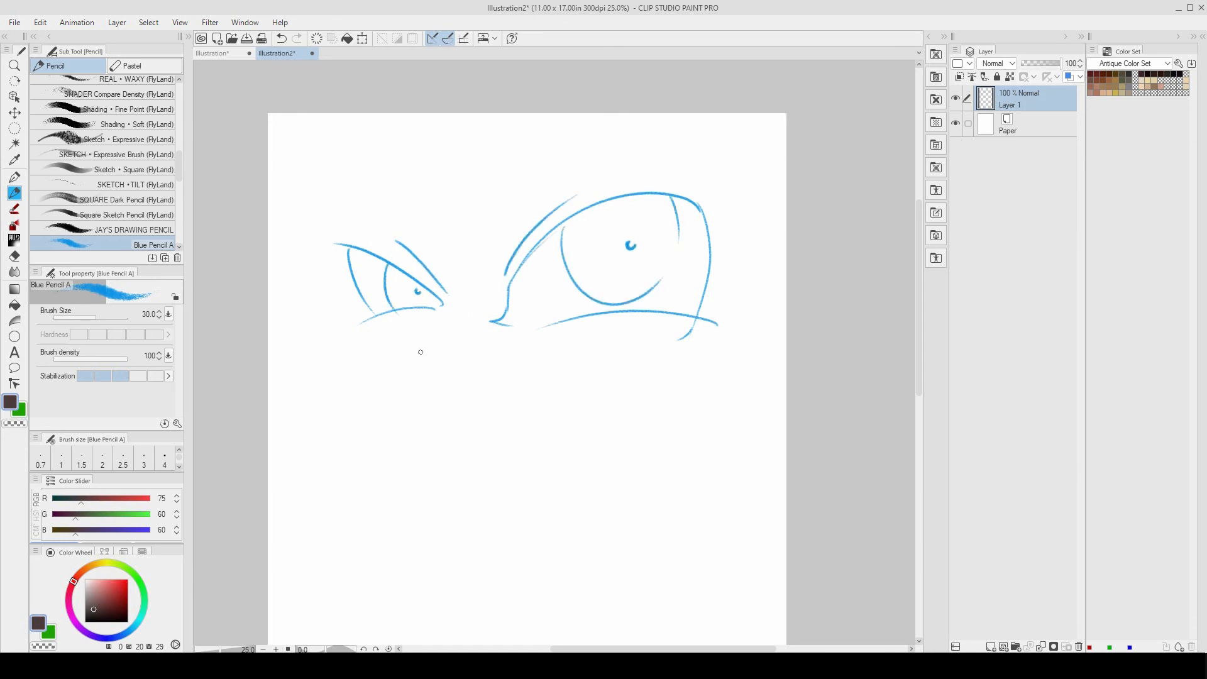
Sketch a small nose with a nostril mark and puckered lips below the narrow eye
left_click_drag(439, 329, 436, 383)
left_click_drag(455, 364, 472, 371)
left_click_drag(453, 432, 490, 380)
left_click_drag(438, 392, 479, 367)
left_click_drag(439, 415, 515, 400)
key("ctrl+z")
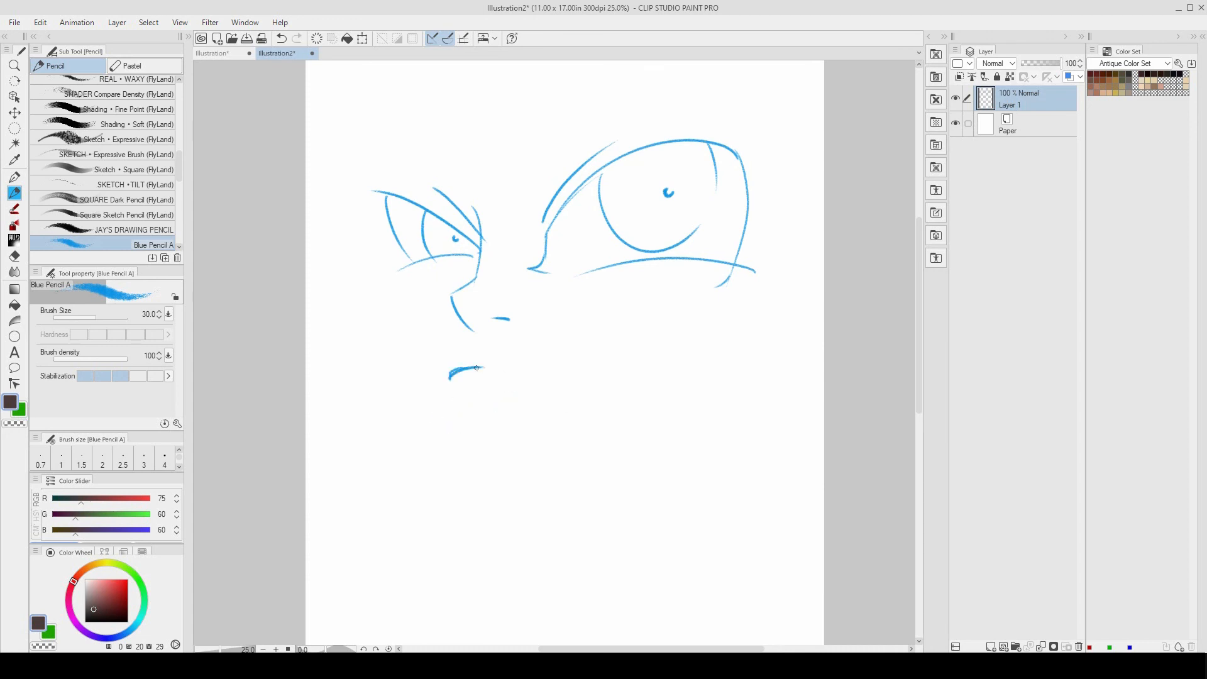
left_click_drag(489, 374, 484, 392)
Draw big rounded, puffed-out cheek curves below both eyes
left_click_drag(553, 382, 544, 450)
left_click_drag(741, 359, 645, 518)
left_click_drag(537, 364, 522, 470)
left_click_drag(385, 348, 403, 460)
Outline a steep angled brow above the large eye and a curved arched brow above the small one
left_click_drag(582, 214, 587, 288)
mouse_move(629, 233)
left_mouse_down()
mouse_move(507, 370)
mouse_move(540, 360)
left_mouse_up()
key("ctrl+z")
key("ctrl+z")
mouse_move(641, 232)
left_mouse_down()
mouse_move(542, 359)
mouse_move(645, 215)
left_mouse_up()
left_click_drag(375, 281, 486, 363)
key("ctrl+z")
left_click_drag(368, 270, 464, 288)
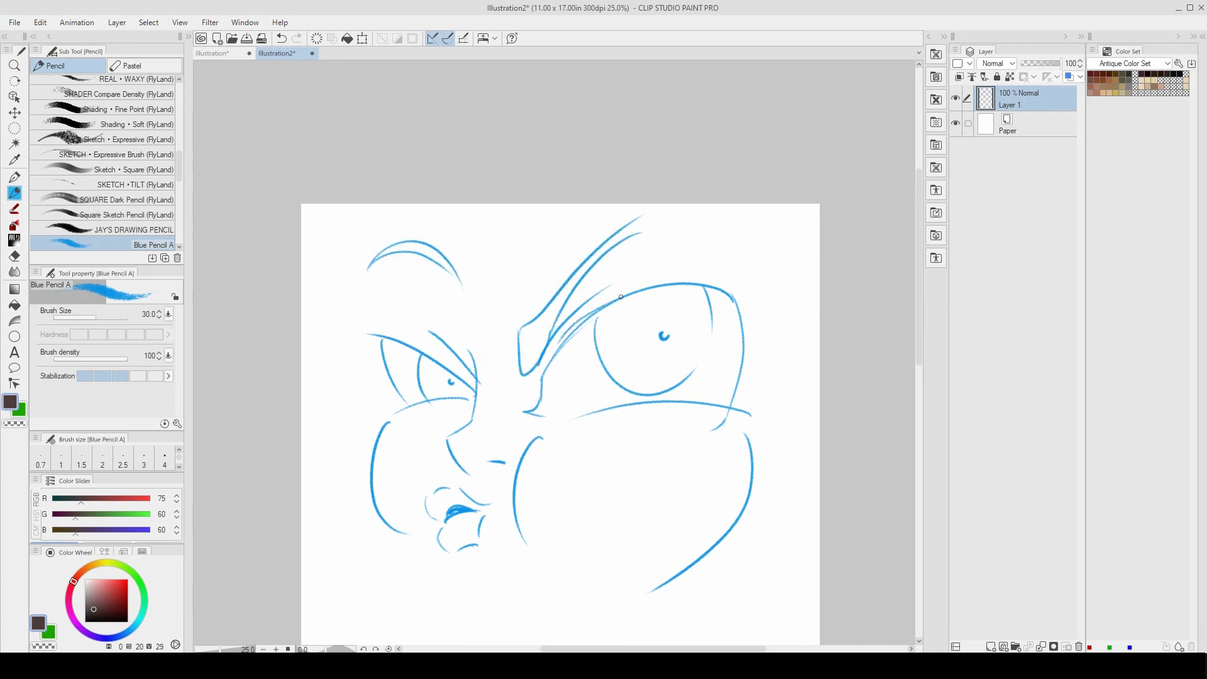
Outline a new large rounded eye and a small pointed eye in the blank area below the puffed-cheek face
scroll(654, 384, "down", 10)
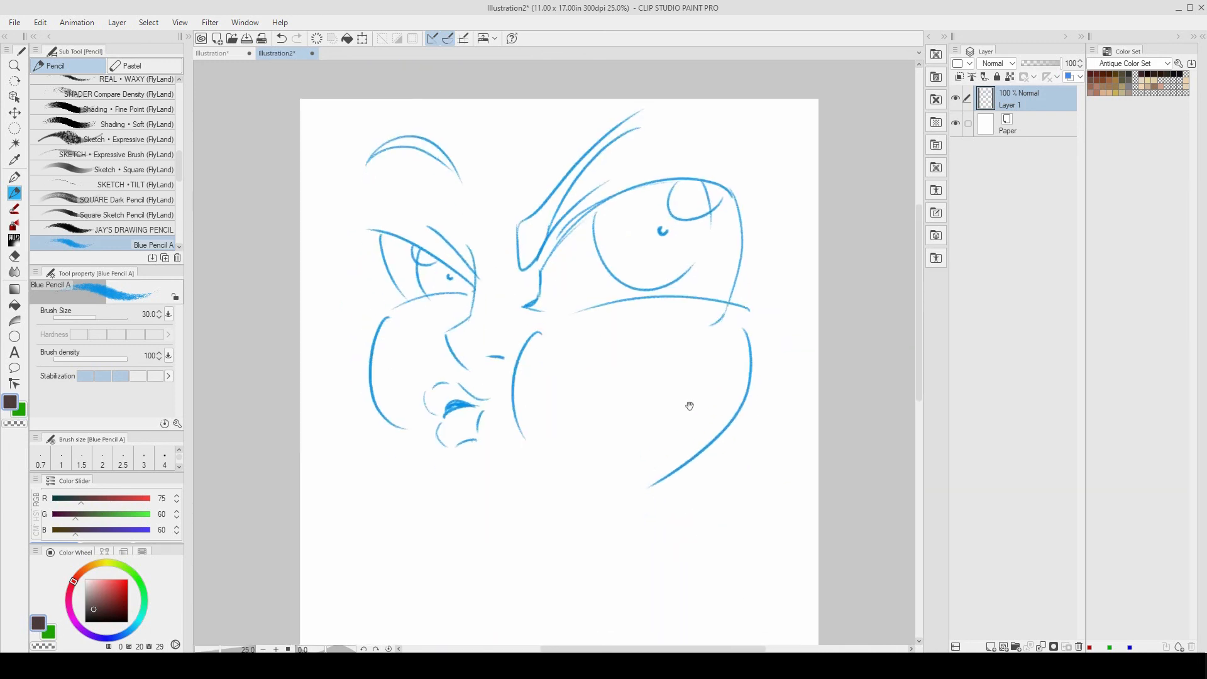
left_click_drag(618, 329, 633, 472)
key("ctrl+z")
left_click_drag(694, 356, 706, 481)
left_click_drag(581, 473, 692, 359)
left_click_drag(447, 387, 531, 464)
key("ctrl+z")
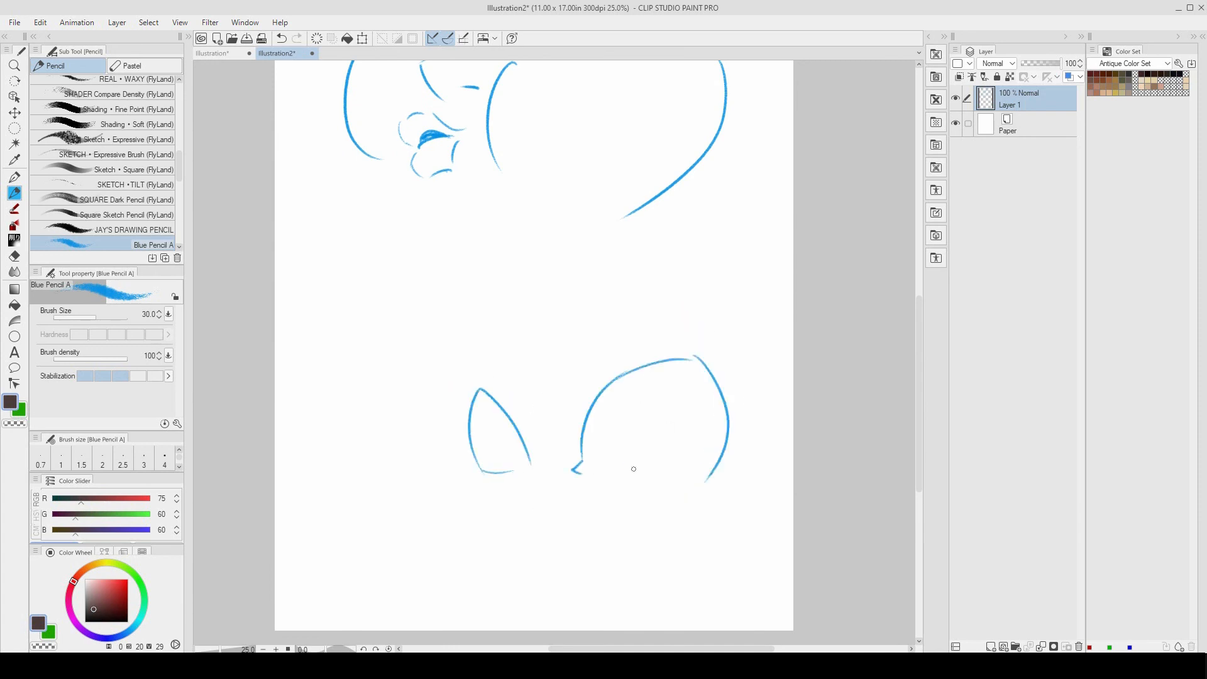
Thicken the upper lid lines of the new large and small eyes
left_click_drag(481, 395, 522, 437)
left_click_drag(481, 393, 514, 426)
mouse_move(591, 439)
left_mouse_down()
mouse_move(554, 404)
mouse_move(665, 333)
left_mouse_up()
mouse_move(548, 384)
left_mouse_down()
mouse_move(585, 344)
mouse_move(640, 327)
left_mouse_up()
key("ctrl+z")
left_click_drag(614, 331, 660, 325)
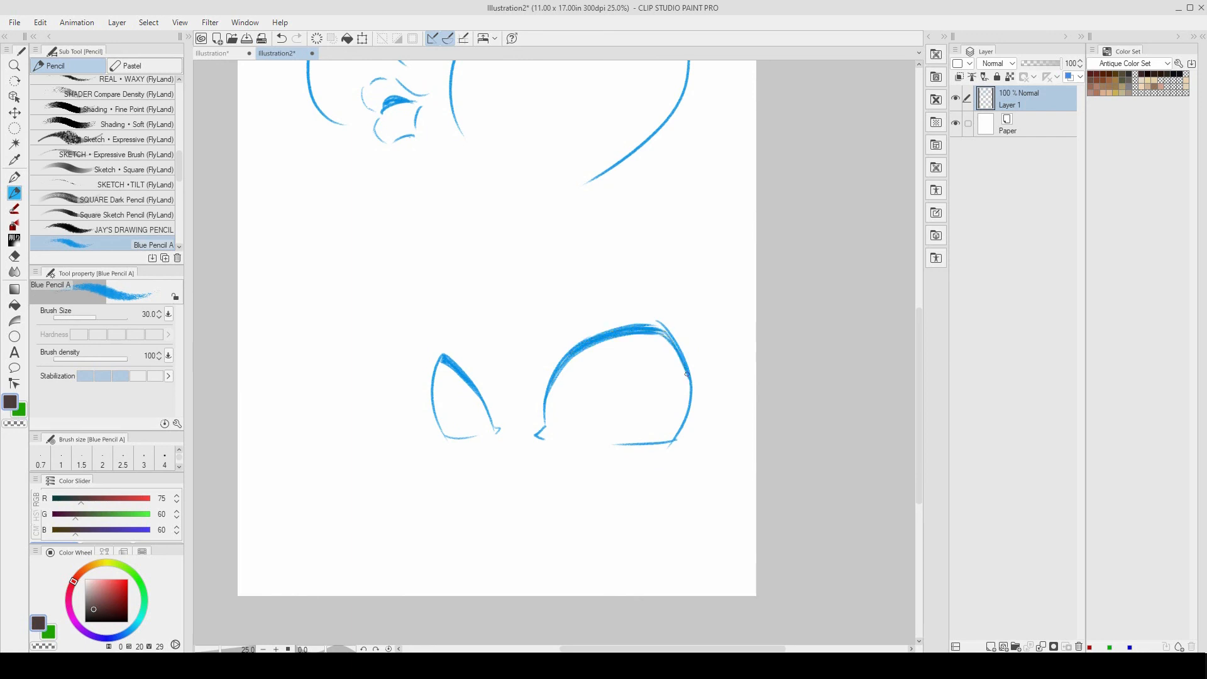
Add flicked lashes along the upper lids and outer edges of both eyes
left_click_drag(661, 326, 692, 314)
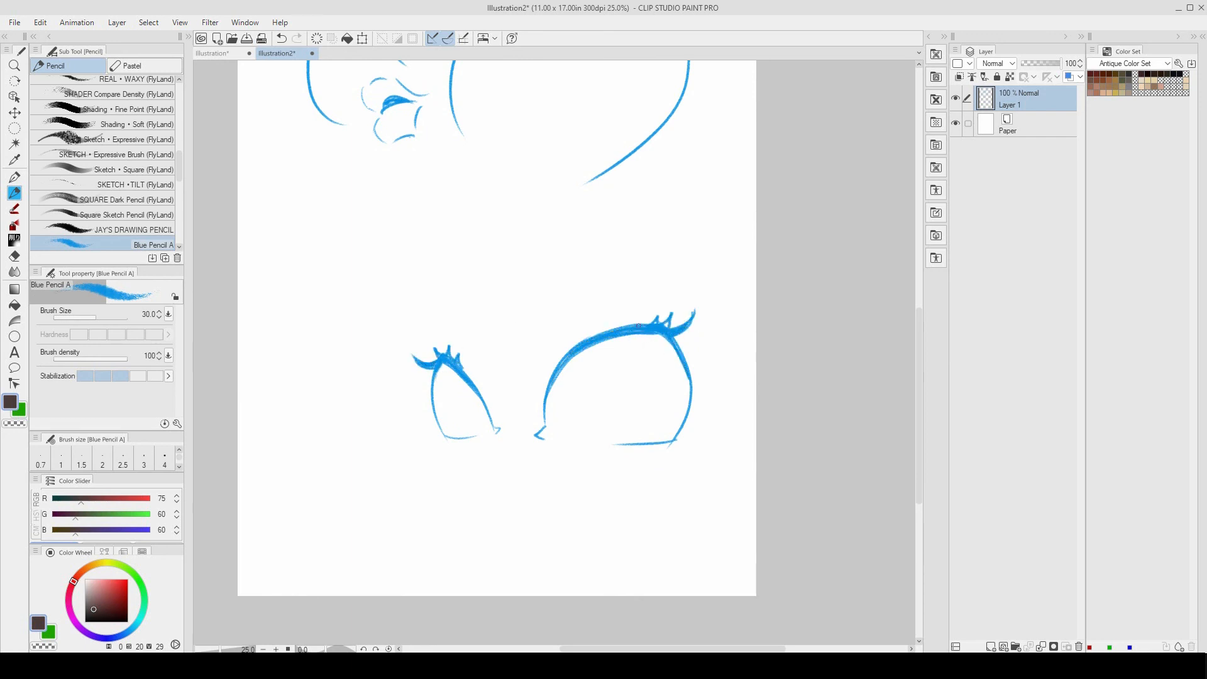
left_click_drag(432, 393, 426, 382)
left_click_drag(689, 393, 683, 344)
Extend the large eye's lower lid and sketch thin crease lines above both upper lids
left_click_drag(587, 431, 565, 460)
left_click_drag(519, 350, 605, 295)
key("ctrl+z")
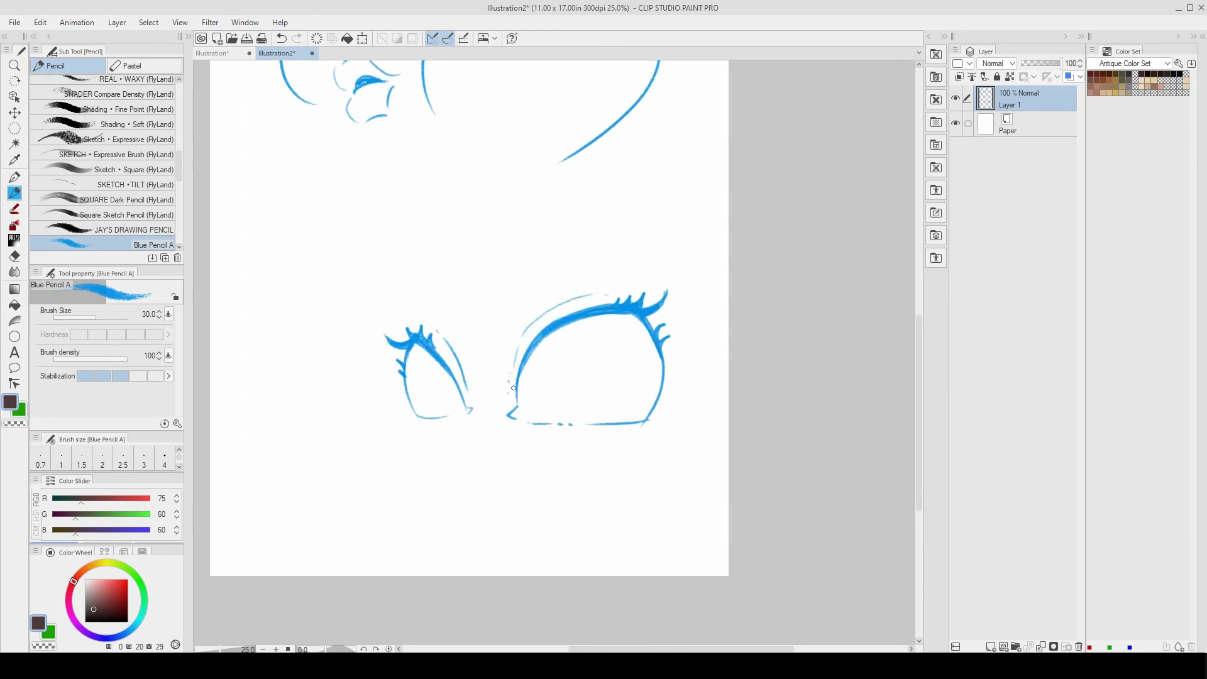
Draw a large round iris in the bigger eye, redoing the curve until it fits
left_click_drag(514, 388, 485, 328)
left_click_drag(540, 262, 605, 348)
key("ctrl+z")
key("ctrl+z")
mouse_move(539, 264)
left_mouse_down()
mouse_move(577, 347)
mouse_move(594, 342)
left_mouse_up()
left_click_drag(585, 342, 628, 332)
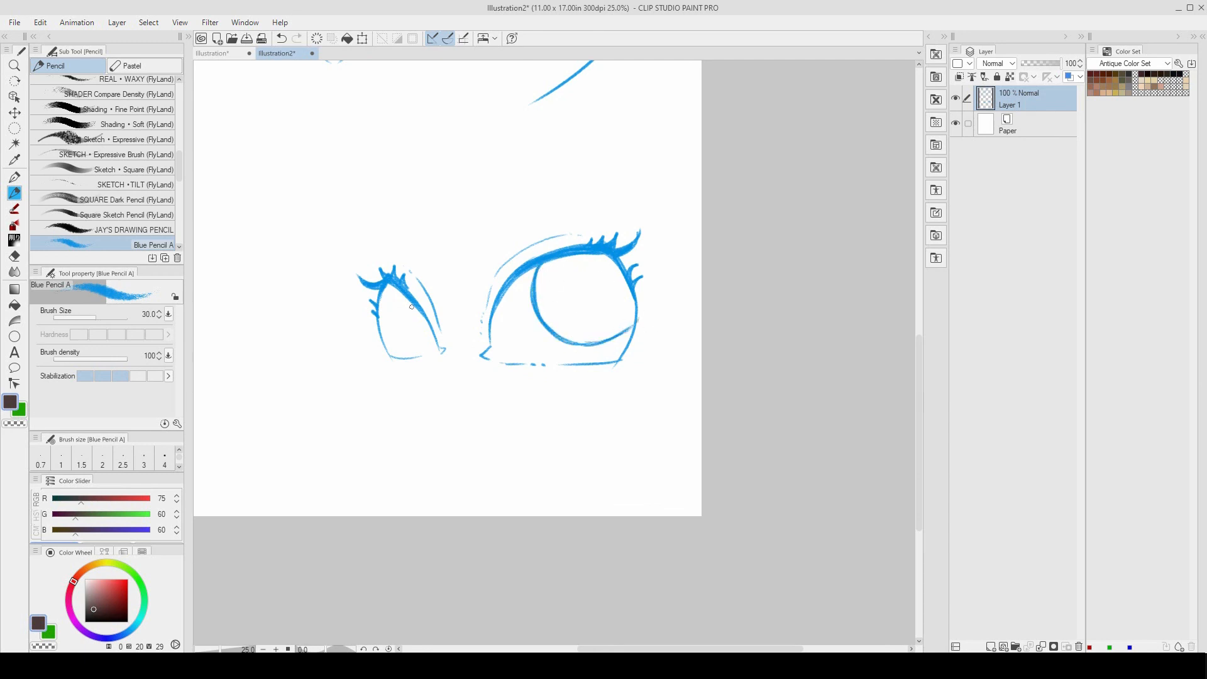
Draw the small eye's iris, pupils in both eyes and a large curved highlight in the bigger iris
key("ctrl+z")
left_click_drag(403, 298, 417, 350)
mouse_move(498, 300)
left_mouse_down()
mouse_move(546, 261)
mouse_move(593, 255)
left_mouse_up()
mouse_move(541, 267)
left_mouse_down()
mouse_move(614, 254)
mouse_move(635, 303)
left_mouse_up()
key("ctrl+z")
key("ctrl+z")
key("ctrl+z")
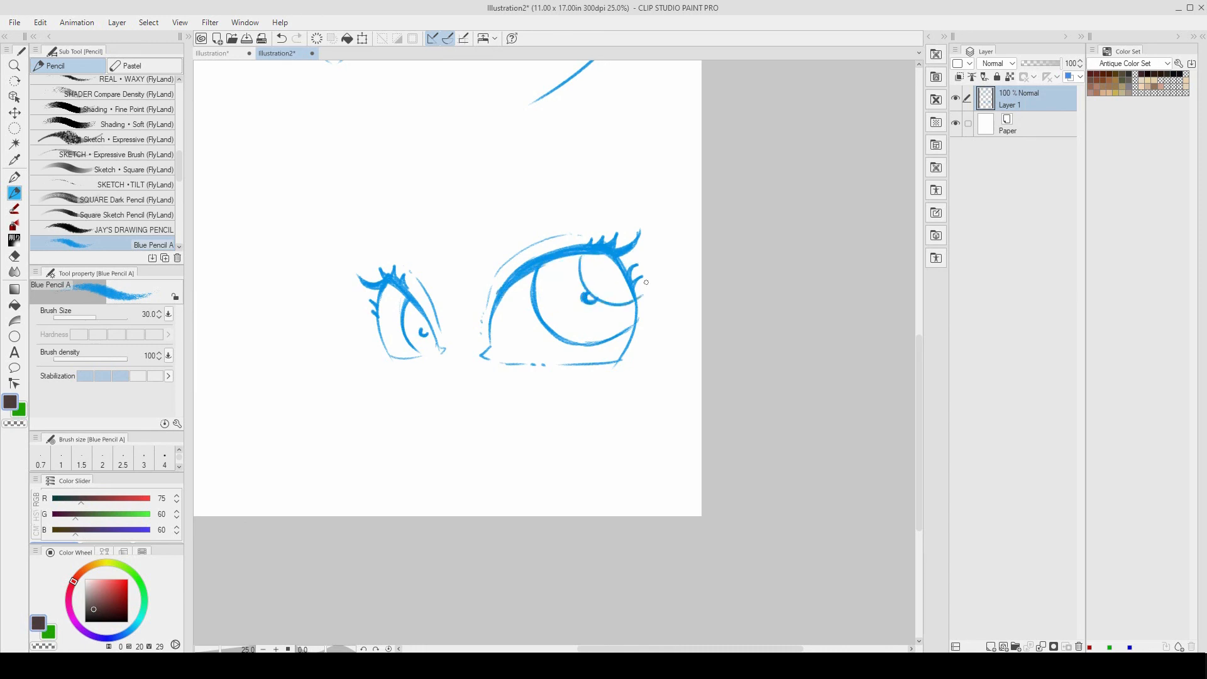
Draw arched eyebrows above both eyes and fill them with short hatching strokes
scroll(639, 427, "down", 2)
scroll(592, 369, "up", 3)
left_click_drag(510, 184, 693, 199)
left_click_drag(472, 188, 365, 269)
mouse_move(510, 183)
left_mouse_down()
mouse_move(699, 231)
mouse_move(685, 193)
left_mouse_up()
key("ctrl+z")
mouse_move(375, 249)
left_mouse_down()
mouse_move(483, 204)
mouse_move(683, 193)
mouse_move(694, 214)
left_mouse_up()
Sketch a small nose below and between the eyes with diagonal hatch shading, redoing the lines until they fit
mouse_move(470, 509)
left_mouse_down()
mouse_move(516, 393)
mouse_move(500, 408)
left_mouse_up()
left_click_drag(500, 342, 454, 363)
mouse_move(454, 363)
left_mouse_down()
mouse_move(480, 411)
mouse_move(497, 407)
left_mouse_up()
key("ctrl+z")
left_click_drag(517, 391, 527, 393)
scroll(580, 414, "down", 1)
mouse_move(501, 279)
left_mouse_down()
mouse_move(522, 361)
mouse_move(495, 401)
left_mouse_up()
key("ctrl+z")
key("ctrl+z")
key("ctrl+z")
key("ctrl+z")
mouse_move(496, 406)
left_mouse_down()
mouse_move(512, 426)
mouse_move(542, 418)
left_mouse_up()
Draw an upturned mouth corner with a short crease, and a curved cheek line beneath the bigger eye
mouse_move(554, 460)
left_mouse_down()
mouse_move(567, 411)
mouse_move(648, 388)
left_mouse_up()
key("ctrl+z")
left_click_drag(605, 414, 659, 376)
left_click_drag(640, 381, 673, 397)
left_click_drag(618, 327, 732, 324)
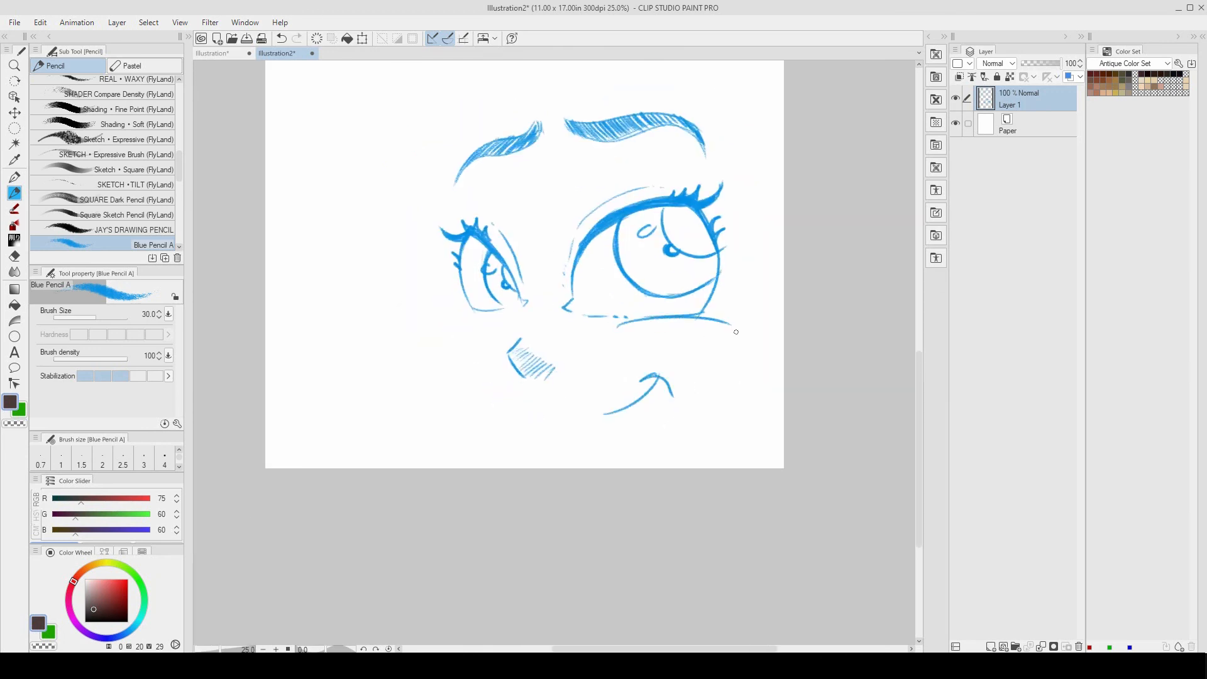